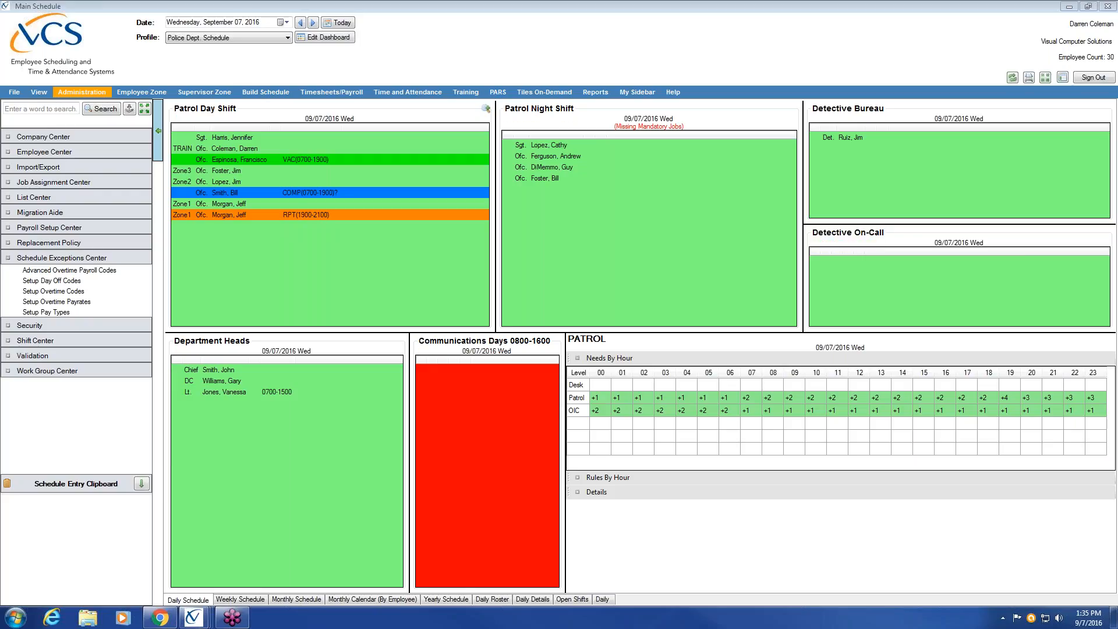
- Open the job setup from the Job Assignment Center and enlarge its window so the whole job list fits
left_click(84, 93)
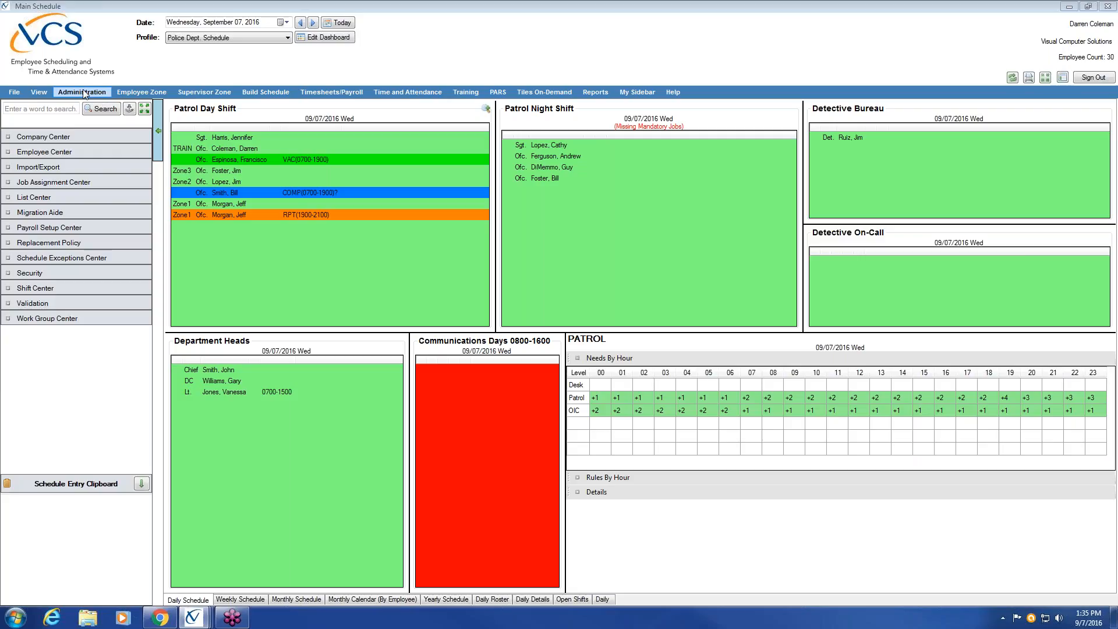
left_click(96, 183)
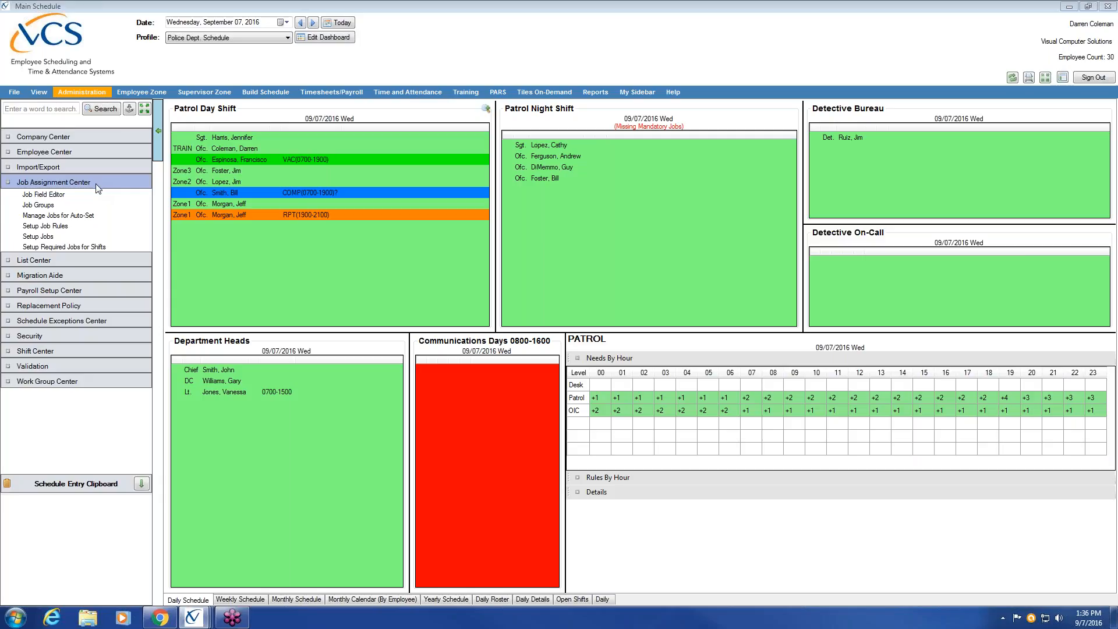
left_click(65, 235)
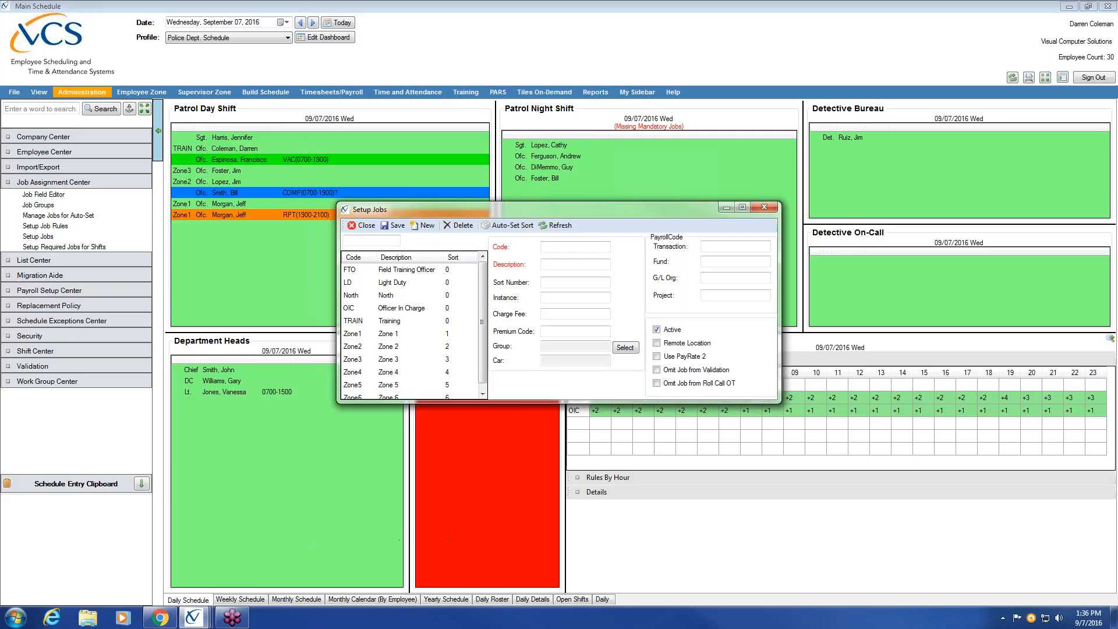
left_click_drag(572, 401, 571, 464)
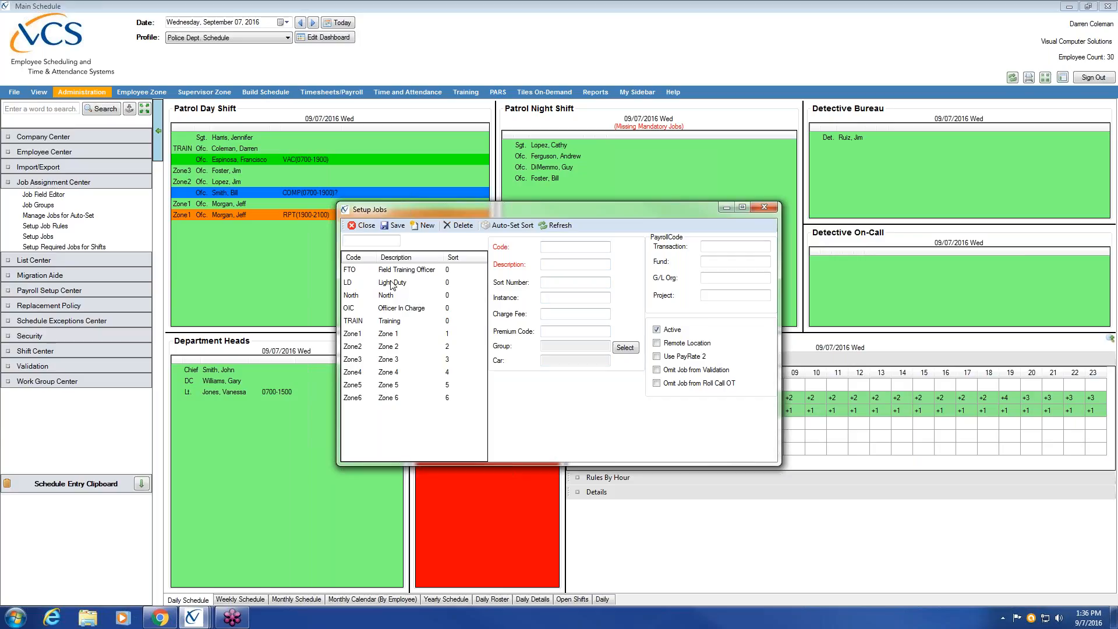
- Review the settings of the Zone 1 to Zone 6, Field Training Officer and Officer In Charge jobs
left_click(384, 334)
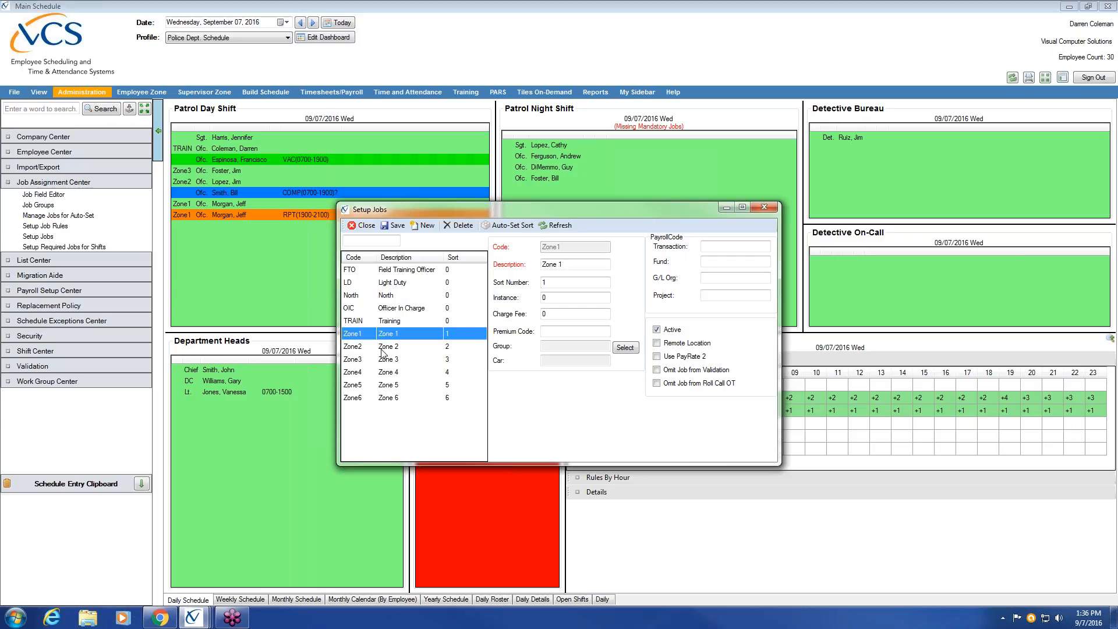
left_click(383, 347)
left_click(384, 360)
left_click(387, 372)
left_click(389, 386)
left_click(390, 398)
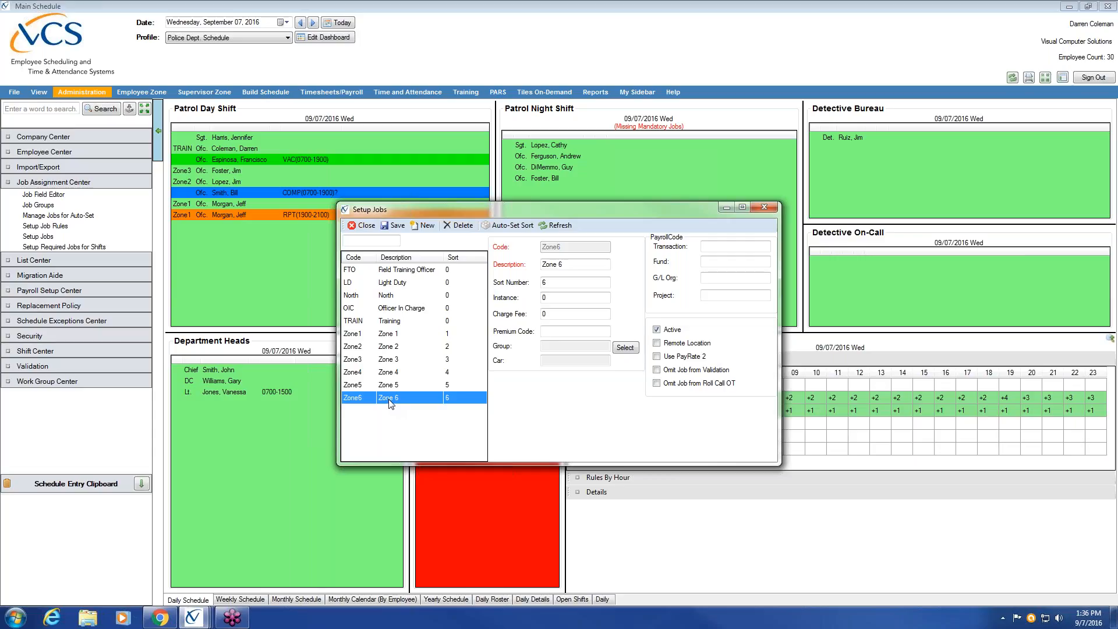
left_click(389, 274)
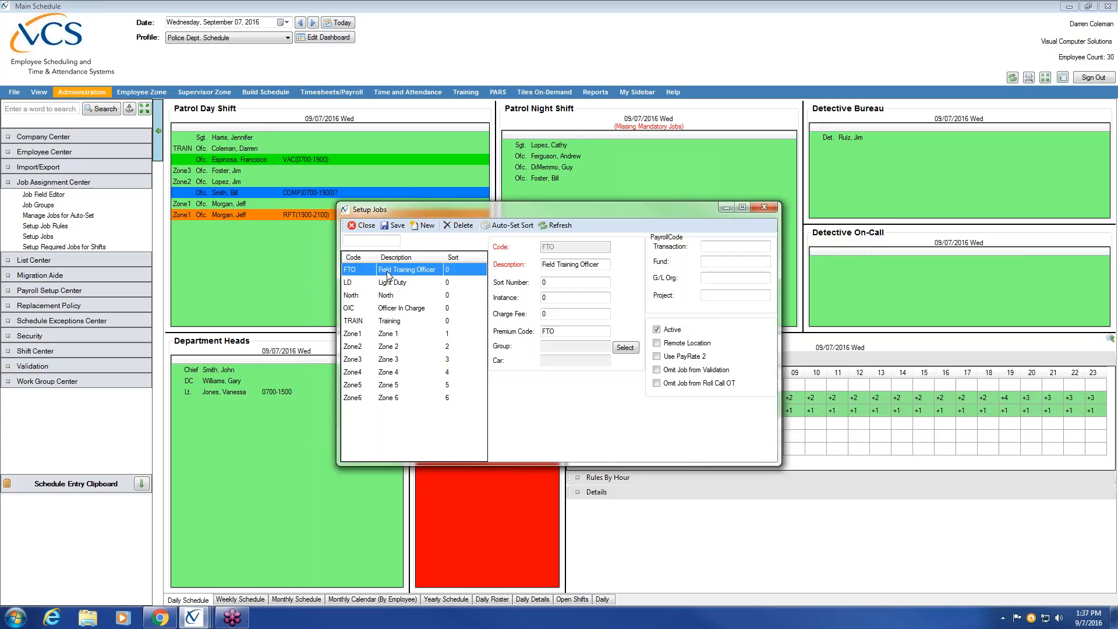
left_click(388, 310)
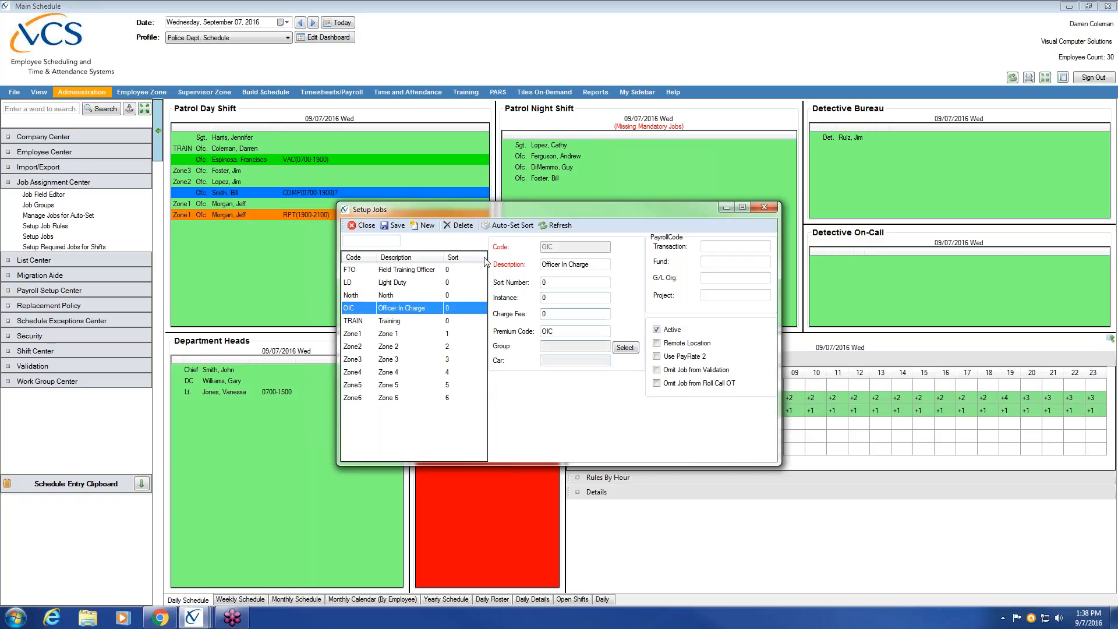
- Create and save a new job with code Zone7, description Zone 7 and sort number 7
left_click(426, 227)
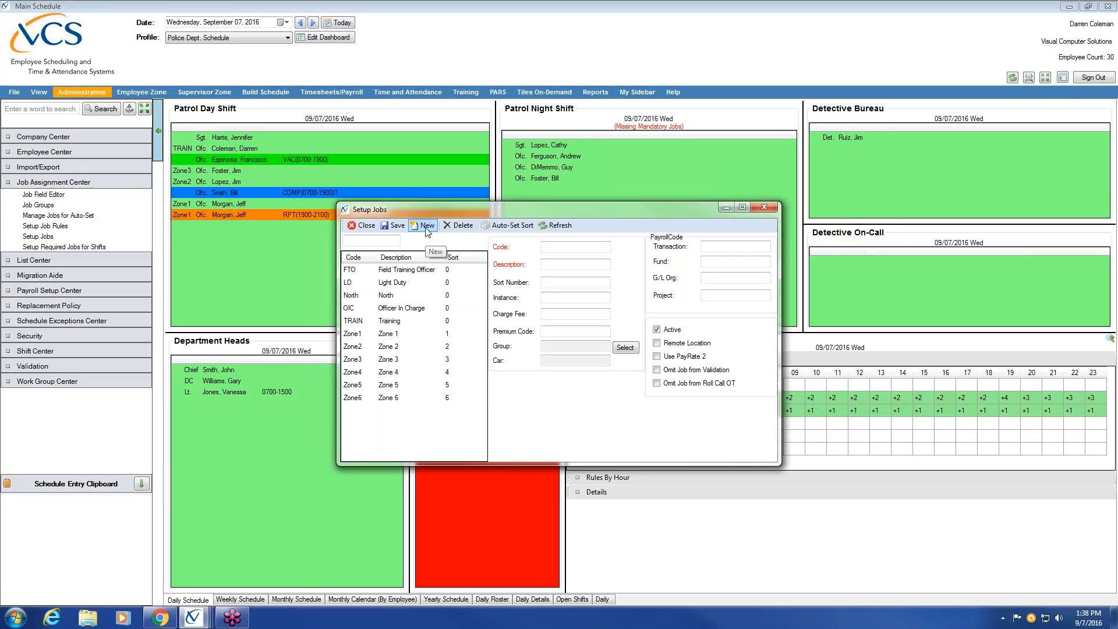
left_click(578, 248)
type("one7")
left_click(564, 264)
type("Zone 7")
left_click(560, 282)
type("7")
left_click(396, 225)
- Examine the premium code of the Field Training Officer job and the omit options of the Light Duty and Training jobs
left_click(425, 272)
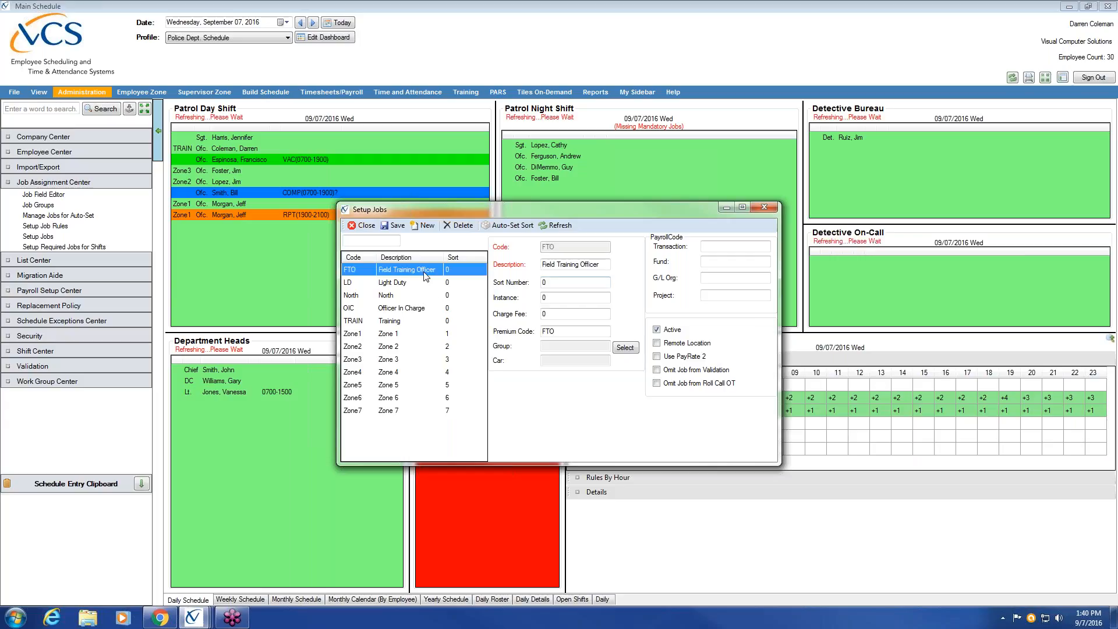
left_click(556, 330)
double_click(570, 330)
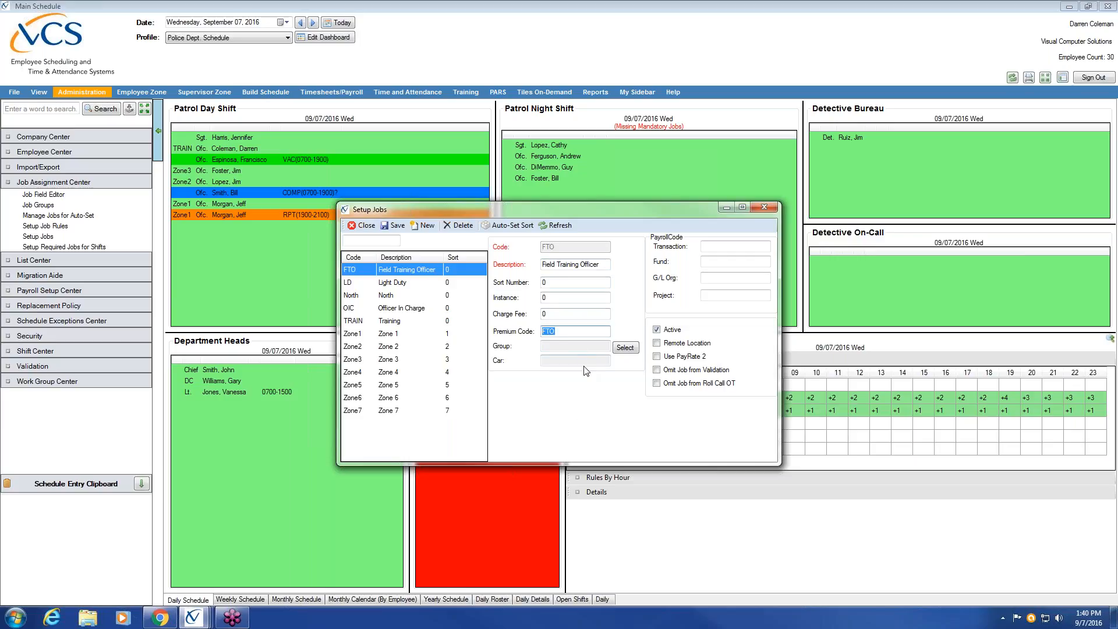
left_click(580, 331)
left_click(390, 285)
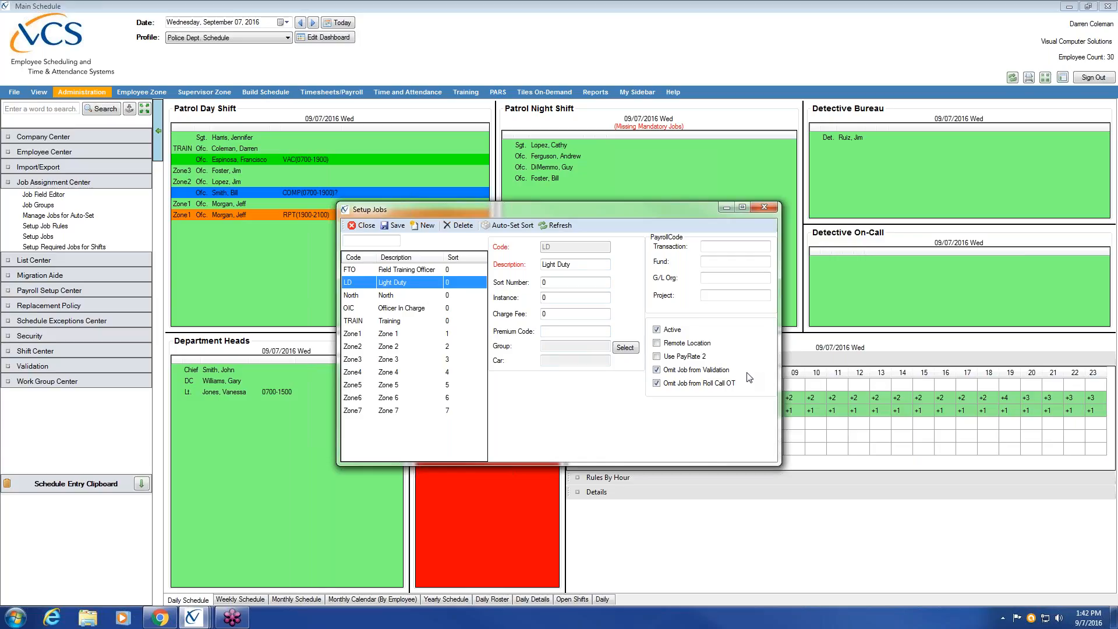
left_click(380, 322)
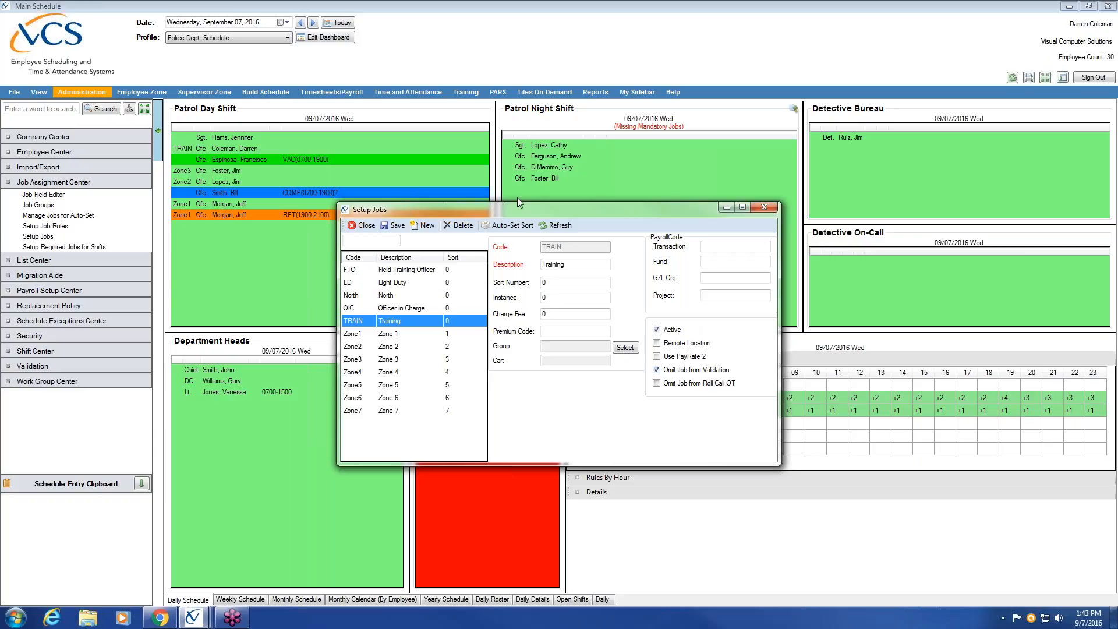
left_click_drag(510, 215, 641, 268)
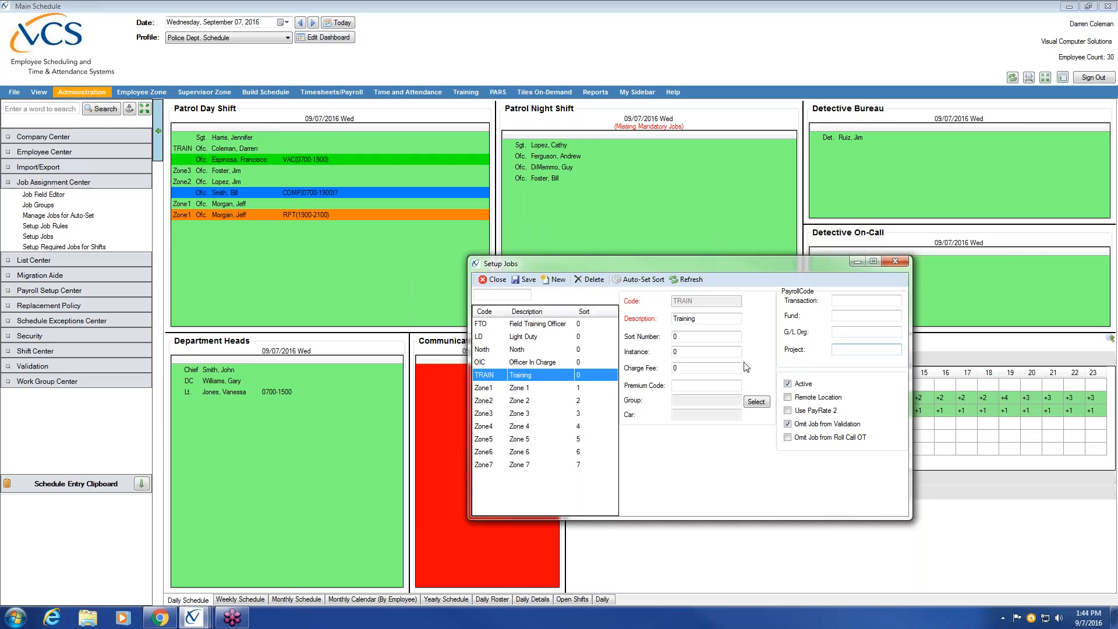
- Delete the Zone 7 job and confirm the deletion
left_click(523, 465)
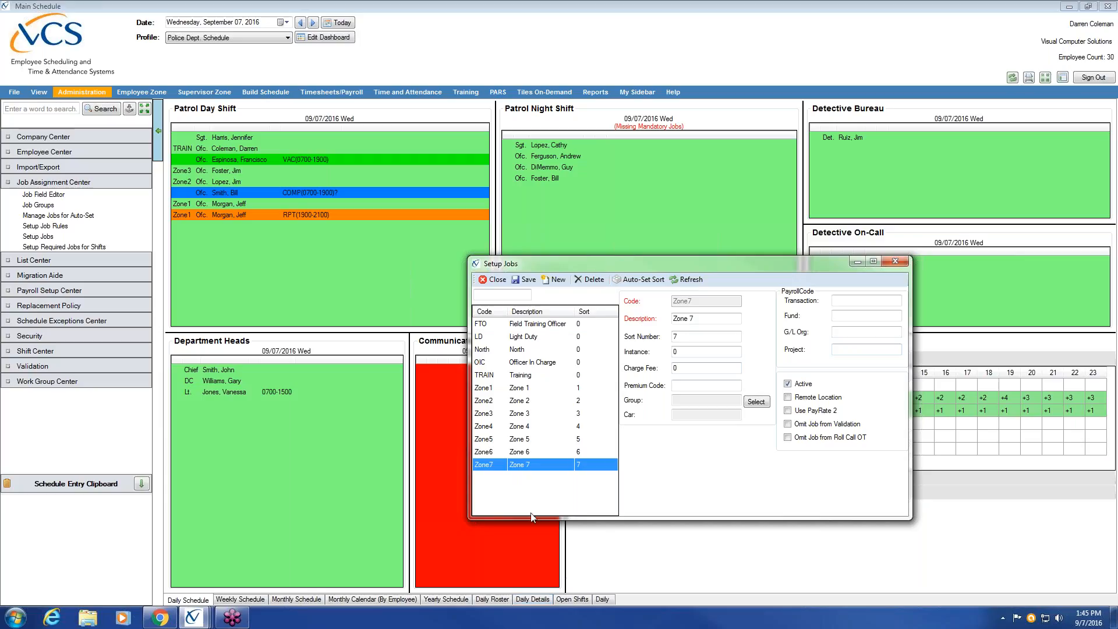
left_click(602, 279)
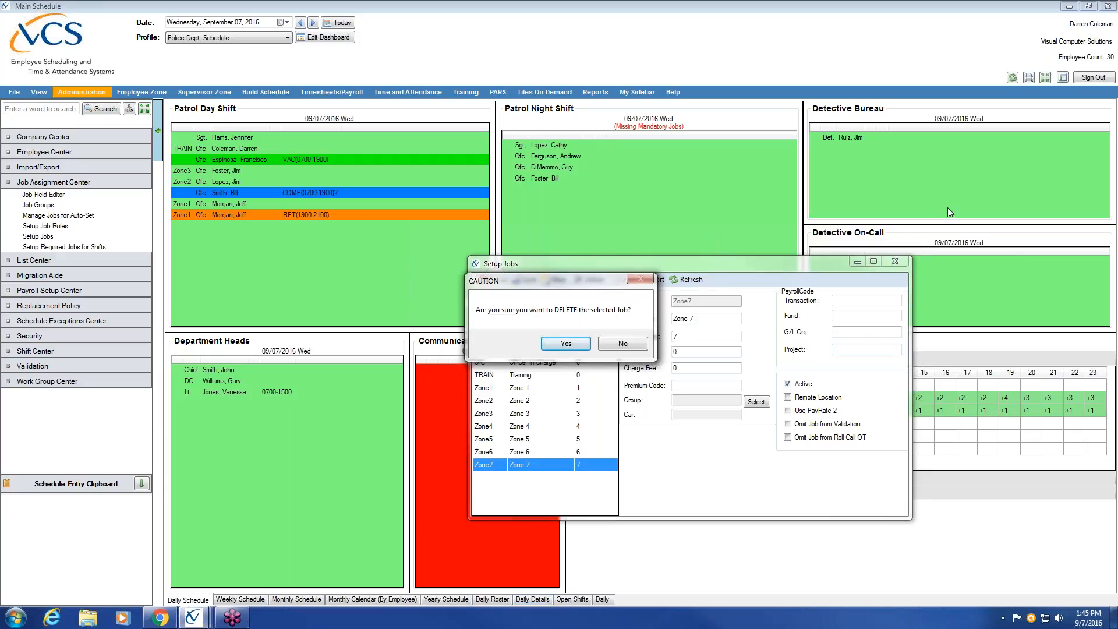
left_click(565, 344)
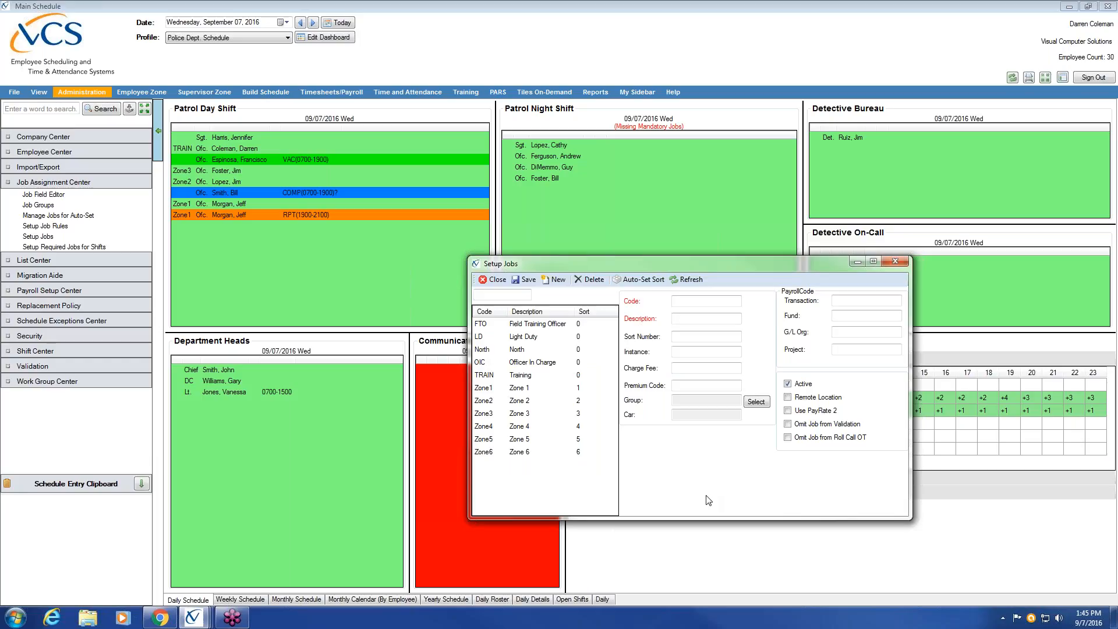
- Switch to the Job Activity Report, examine its date range choices and job filter list, and minimize the report
mouse_move(232, 618)
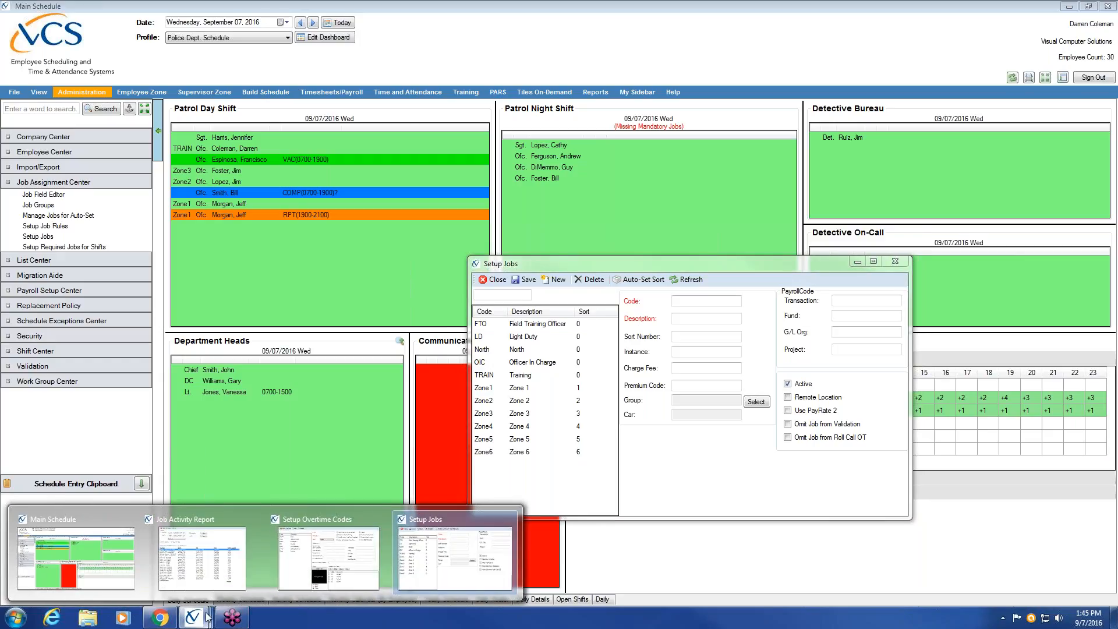
left_click(198, 568)
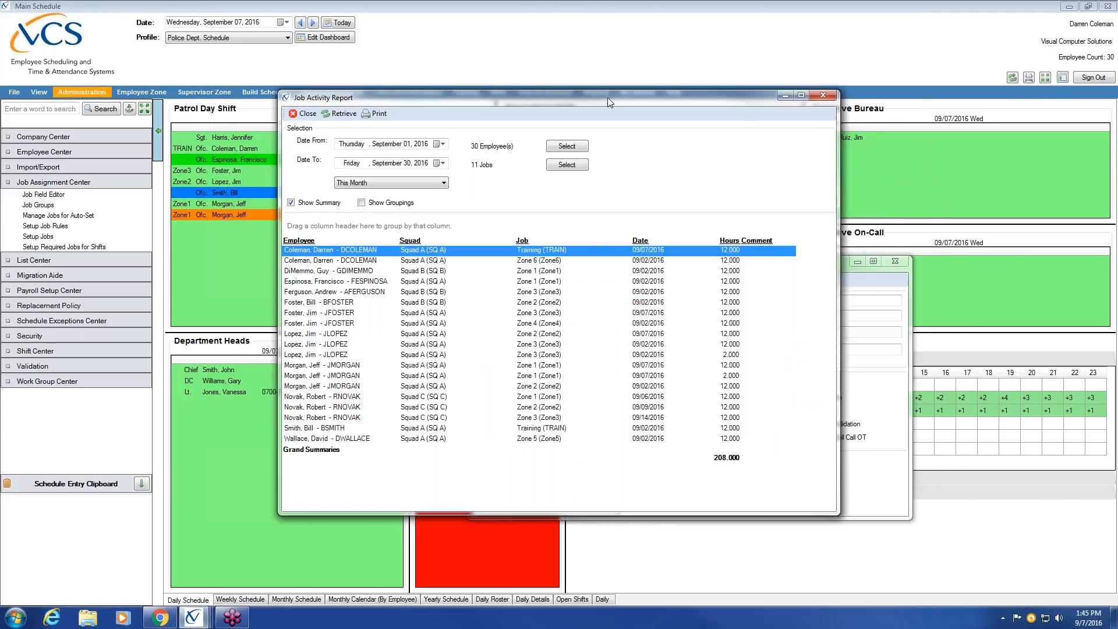
left_click_drag(525, 99, 495, 107)
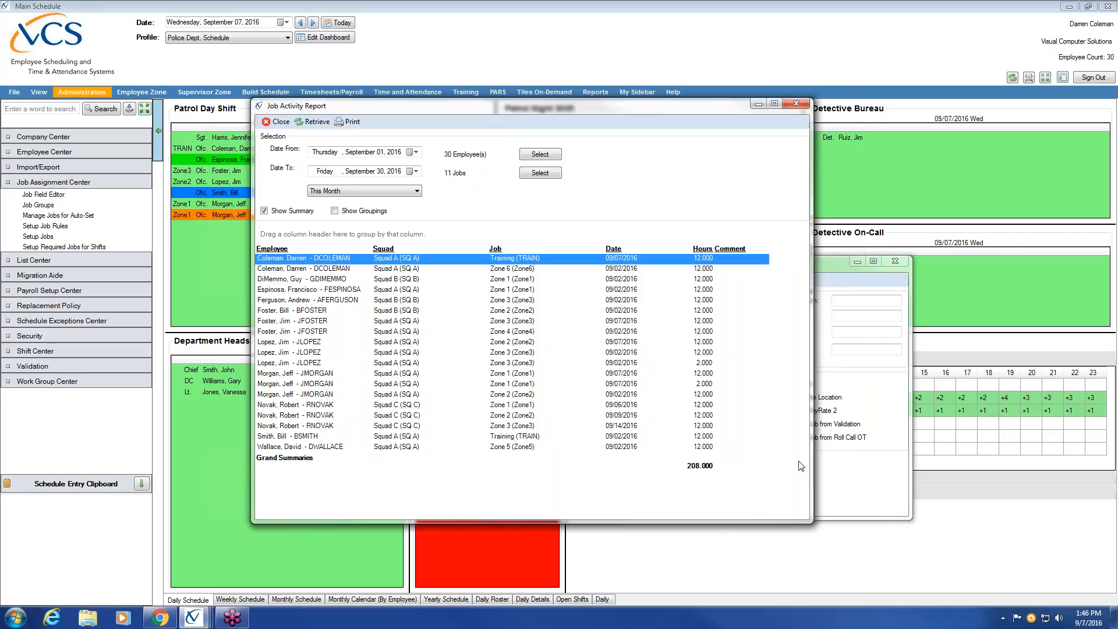
left_click(417, 192)
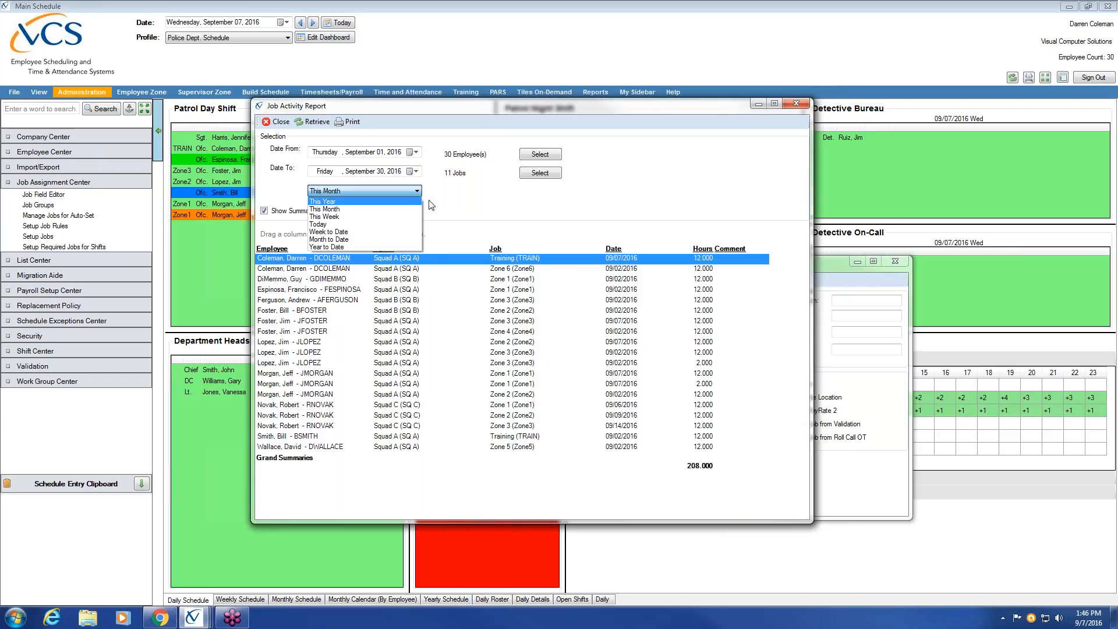
left_click(544, 174)
left_click(544, 175)
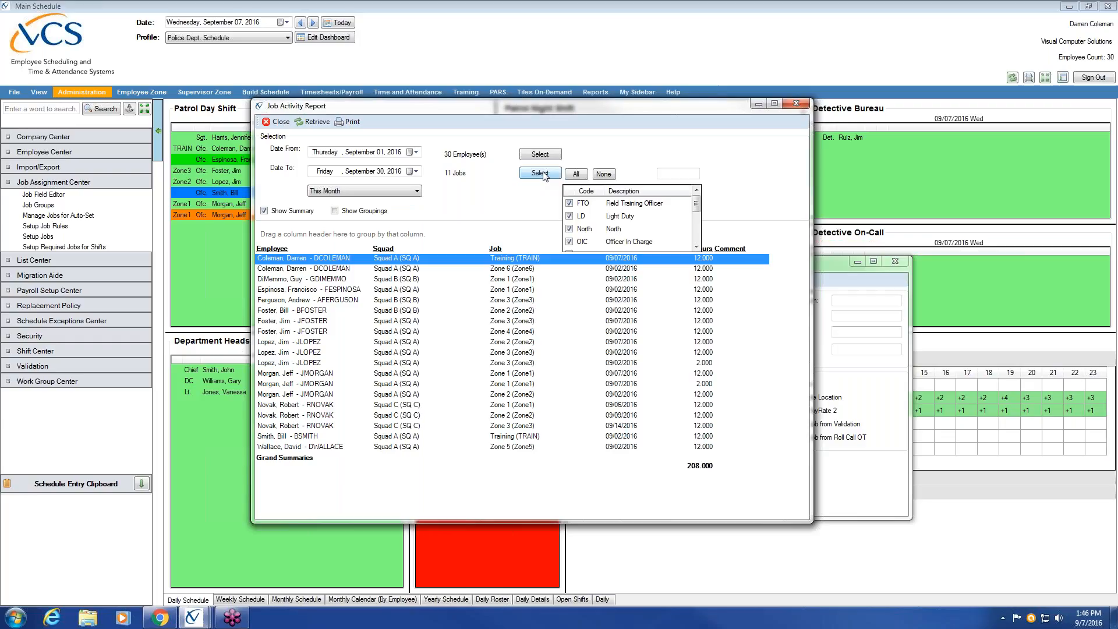
mouse_move(695, 203)
left_mouse_down()
mouse_move(696, 236)
mouse_move(696, 203)
left_mouse_up()
left_click(757, 104)
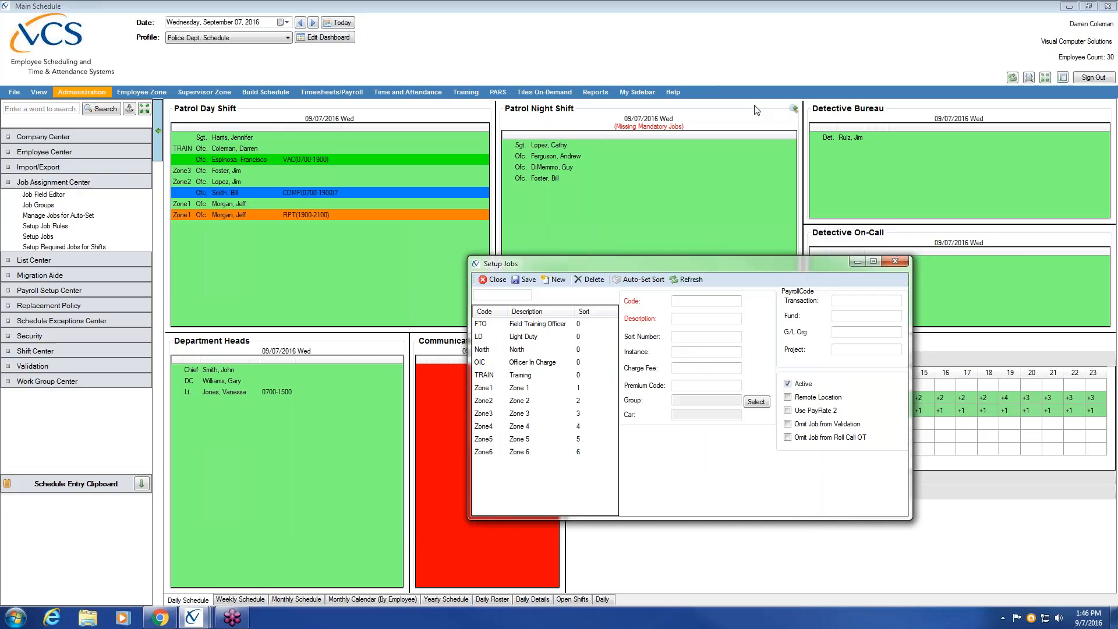
- Close the job setup and open the day off code setup from the Schedule Exceptions Center
left_click_drag(738, 264, 640, 164)
left_click(965, 284)
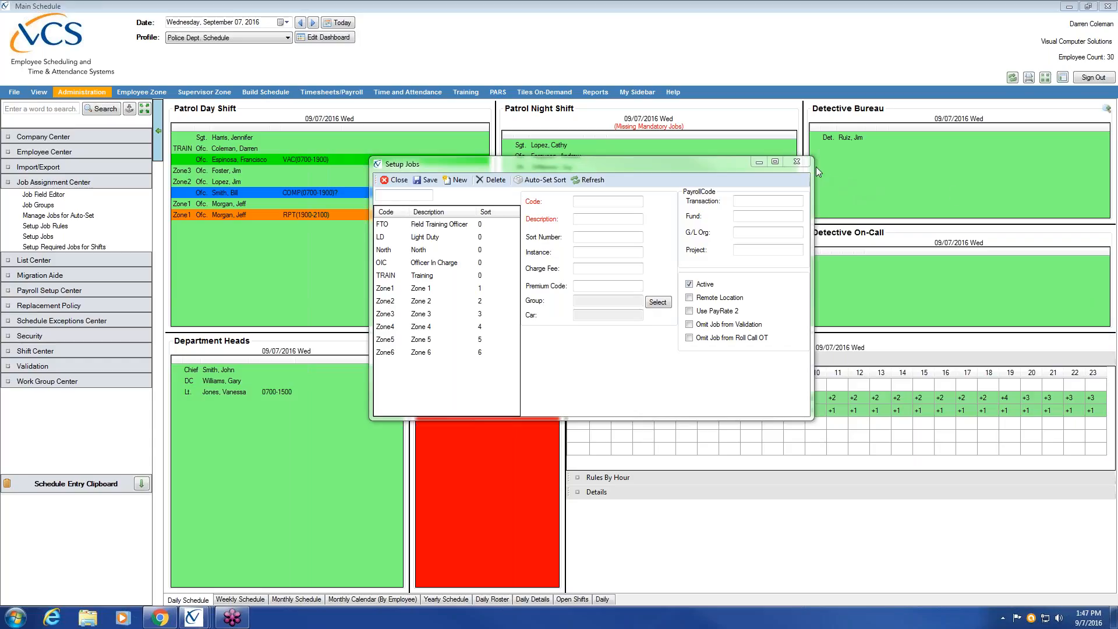
left_click(798, 162)
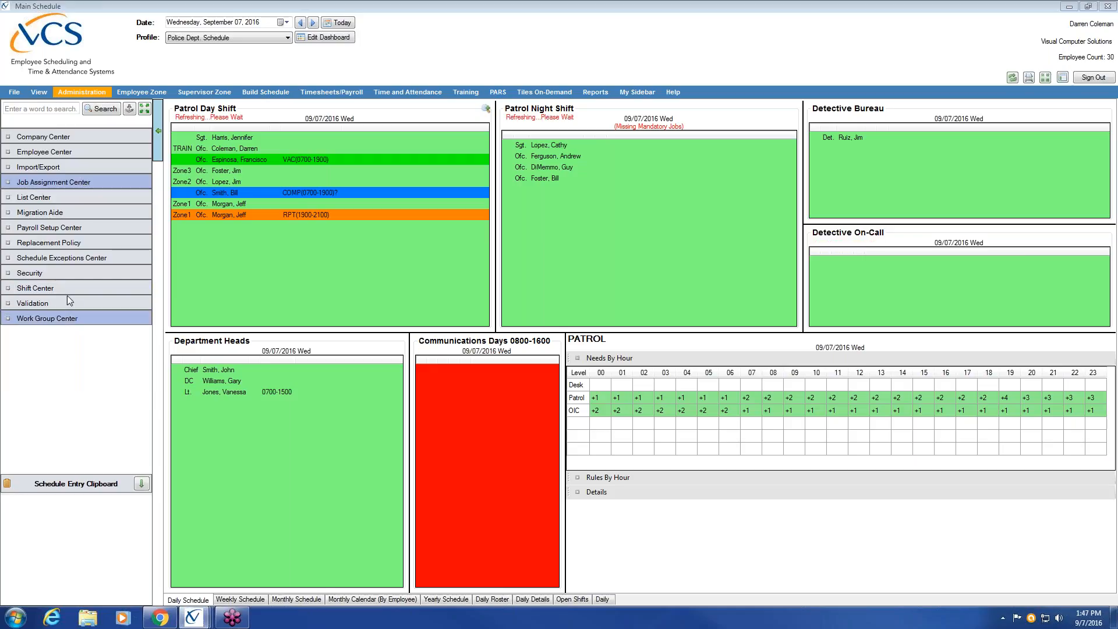
left_click(71, 259)
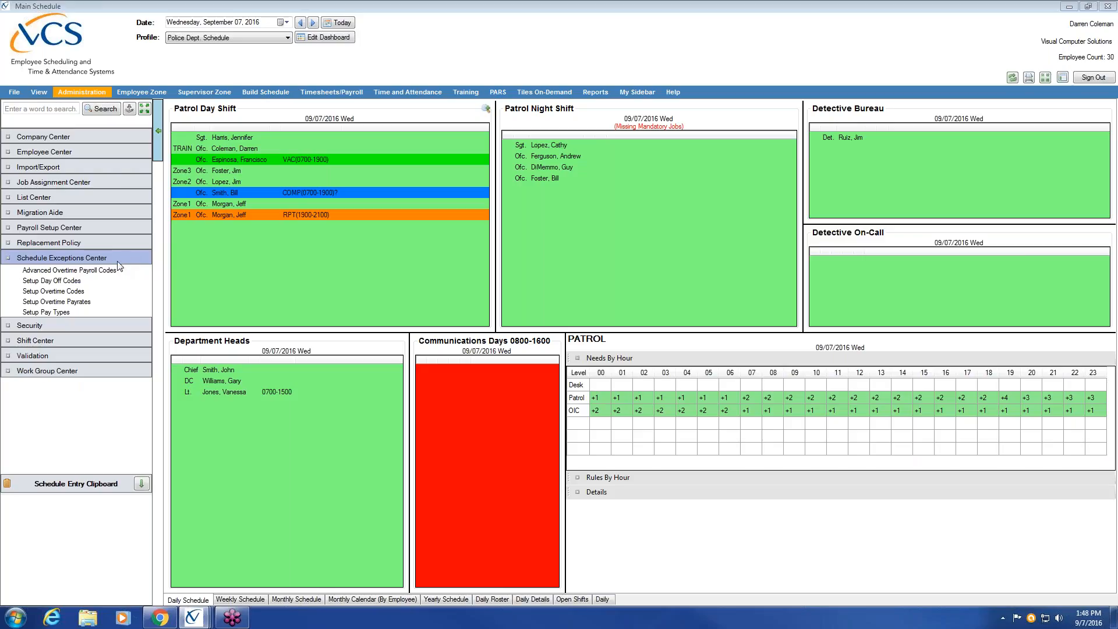
left_click(90, 284)
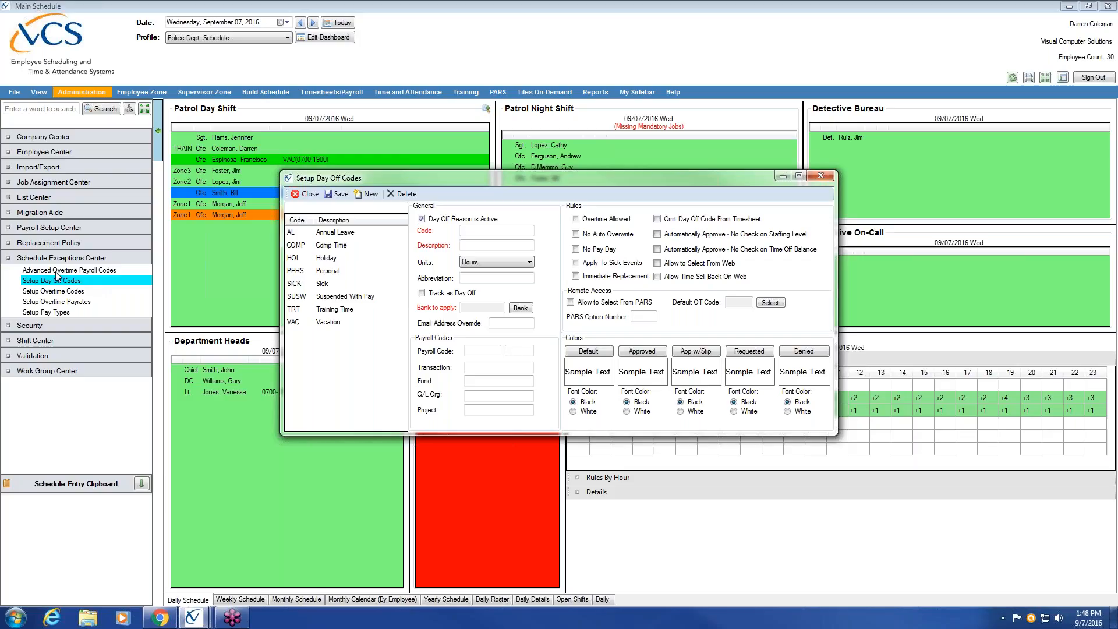
- Review the settings of every day off code from Annual Leave through Vacation
left_click(344, 235)
left_click(341, 246)
left_click(338, 258)
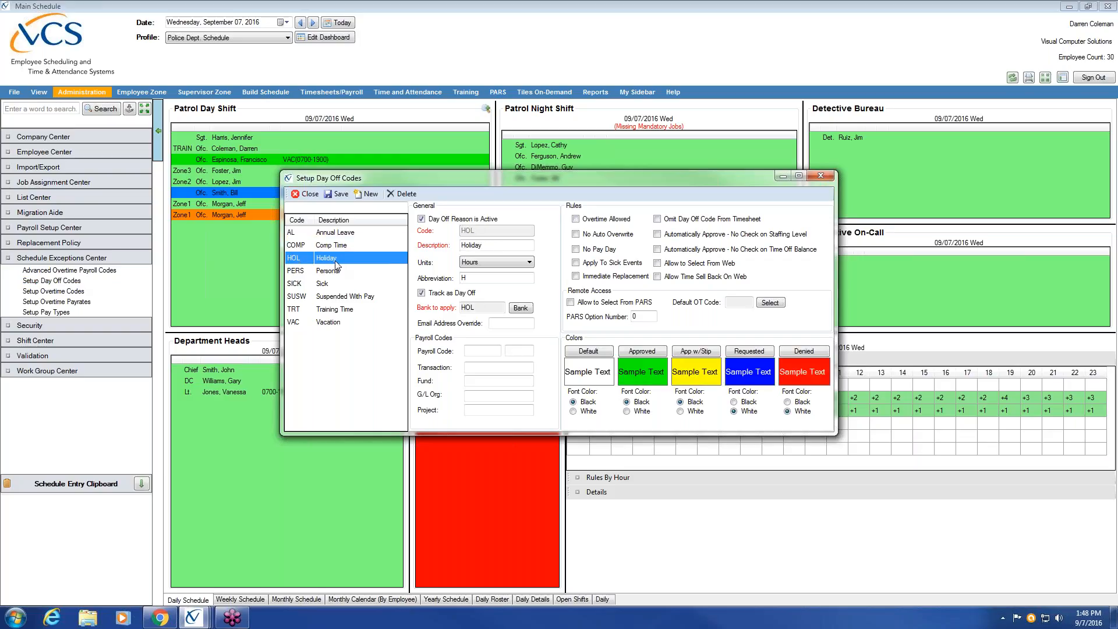
left_click(338, 272)
left_click(338, 284)
left_click(338, 297)
left_click(336, 311)
left_click(337, 322)
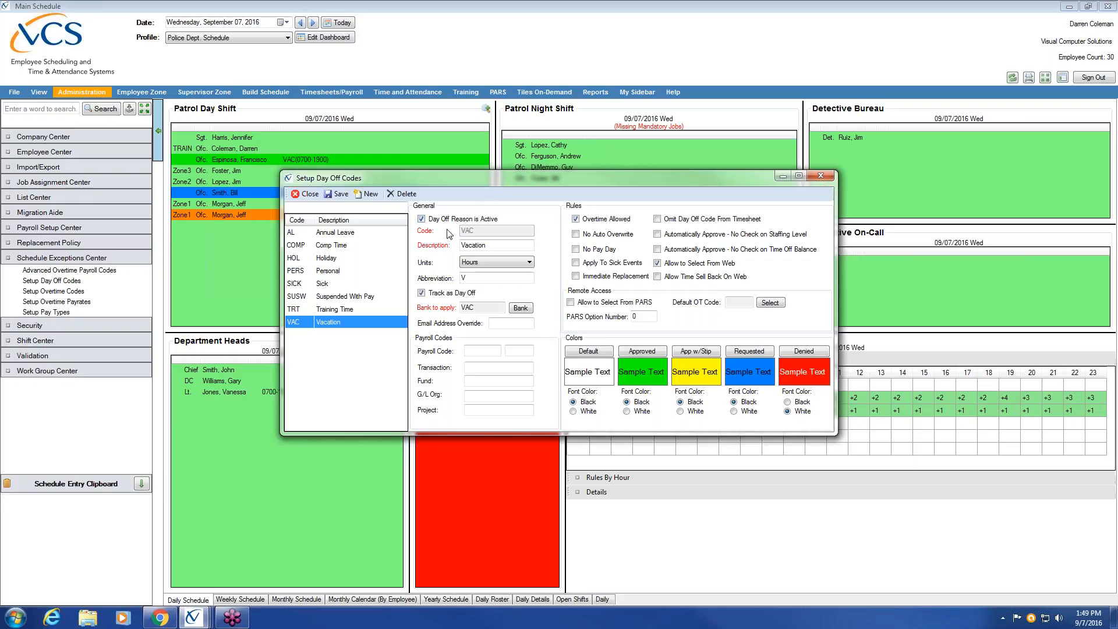
- Examine the Vacation code's description and its available units, keeping Hours selected
left_click_drag(494, 177, 589, 213)
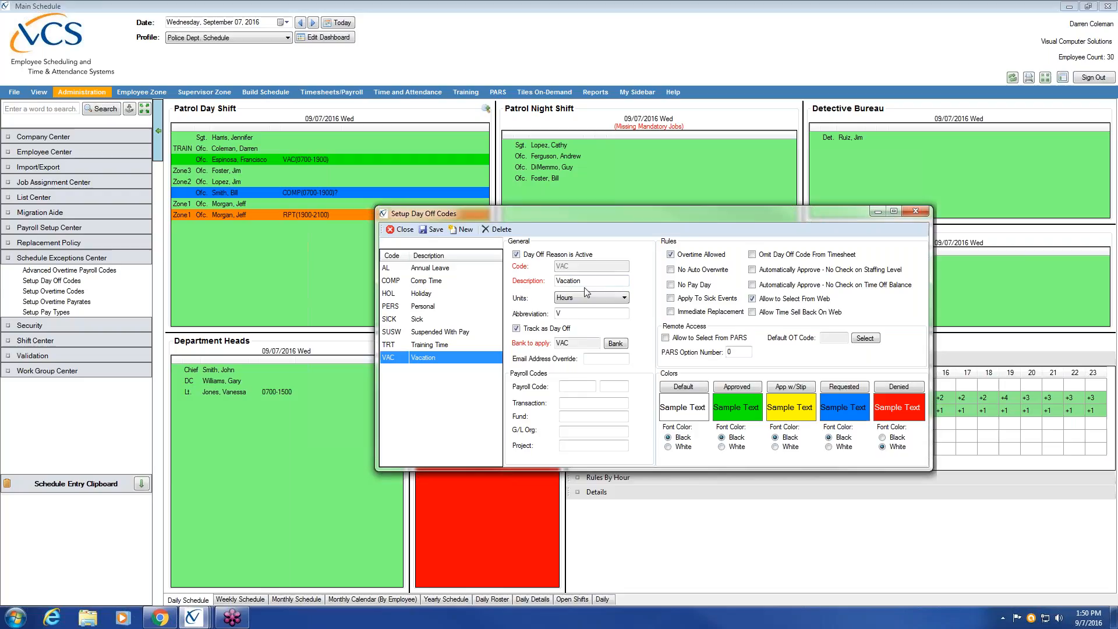
left_click(605, 280)
double_click(606, 280)
left_click(604, 280)
left_click(624, 298)
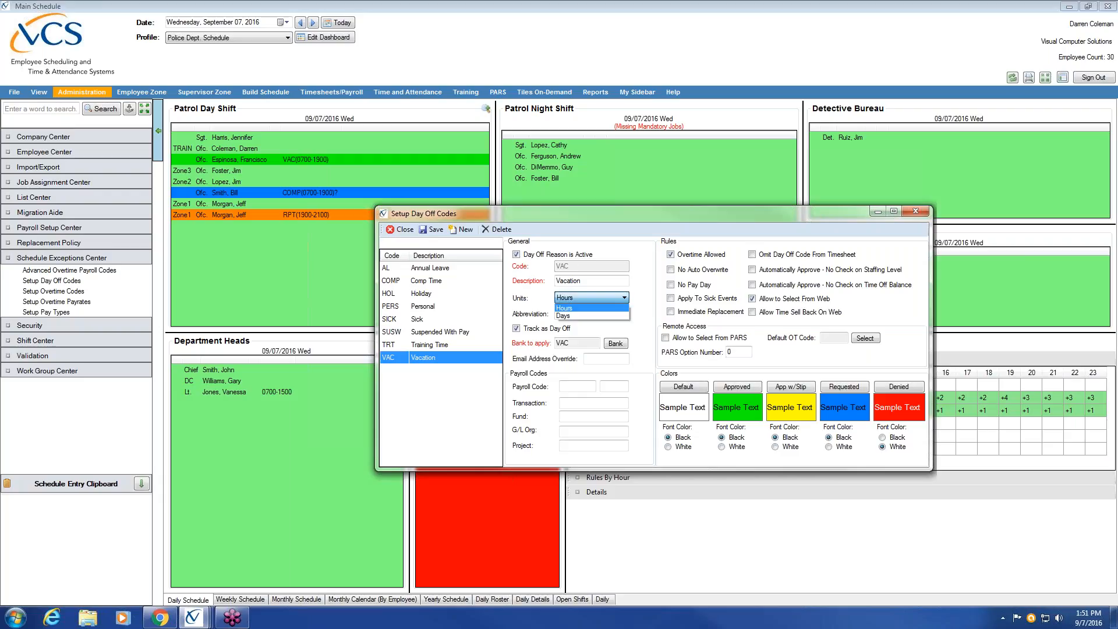
left_click(603, 309)
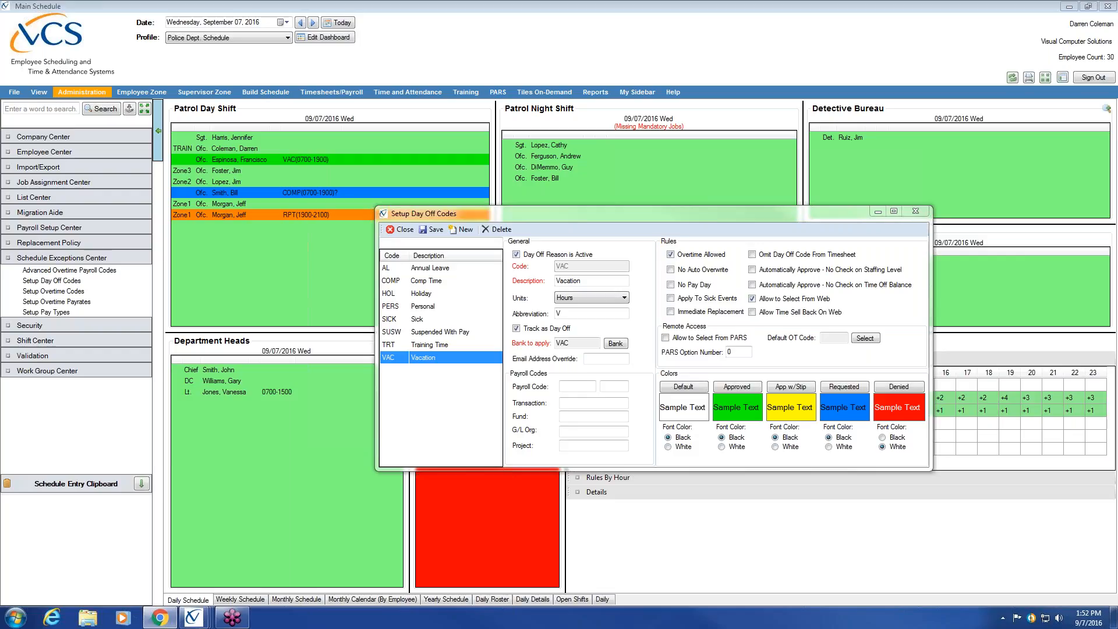
- Bring the browser's Monthly Schedule for Squad A into view and widen its window to show the whole month
left_click_drag(1117, 32, 469, 44)
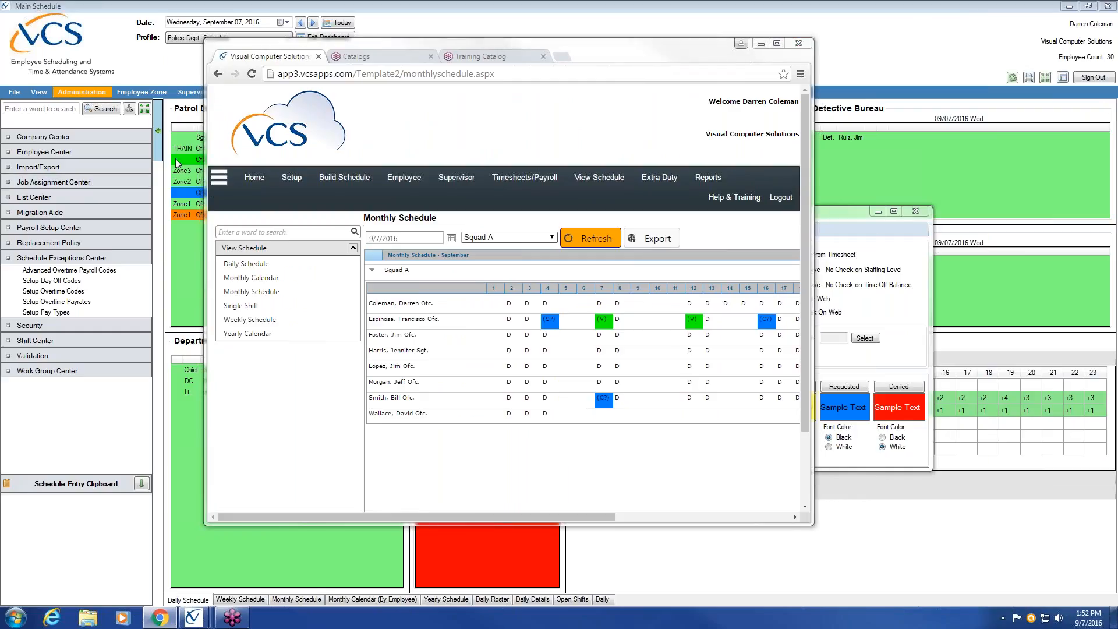
left_click_drag(205, 136, 1, 137)
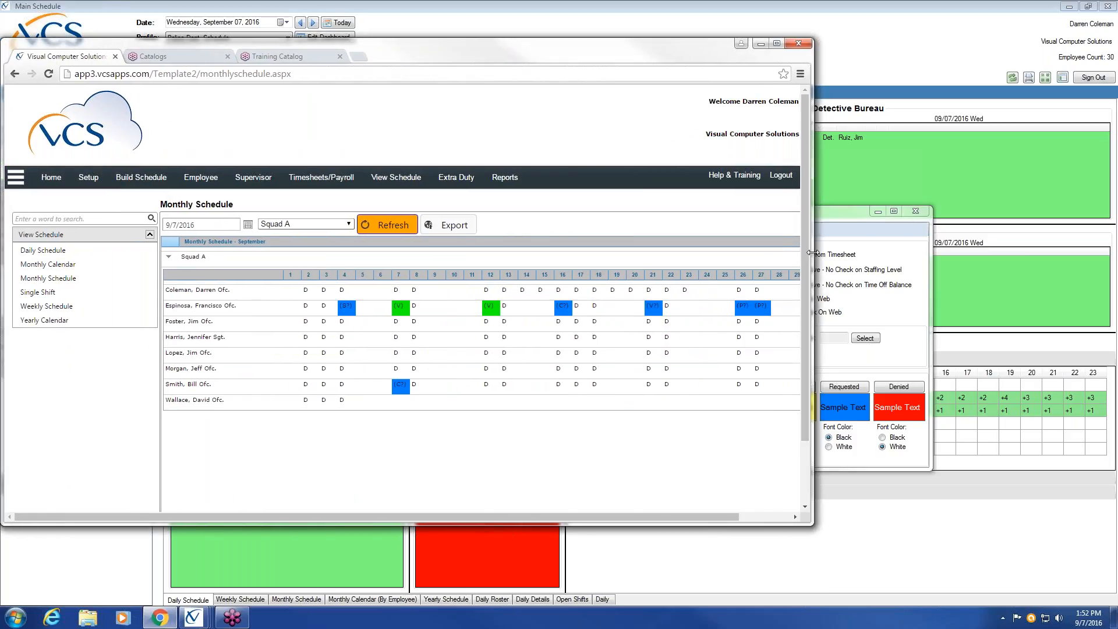
left_click_drag(812, 252, 928, 244)
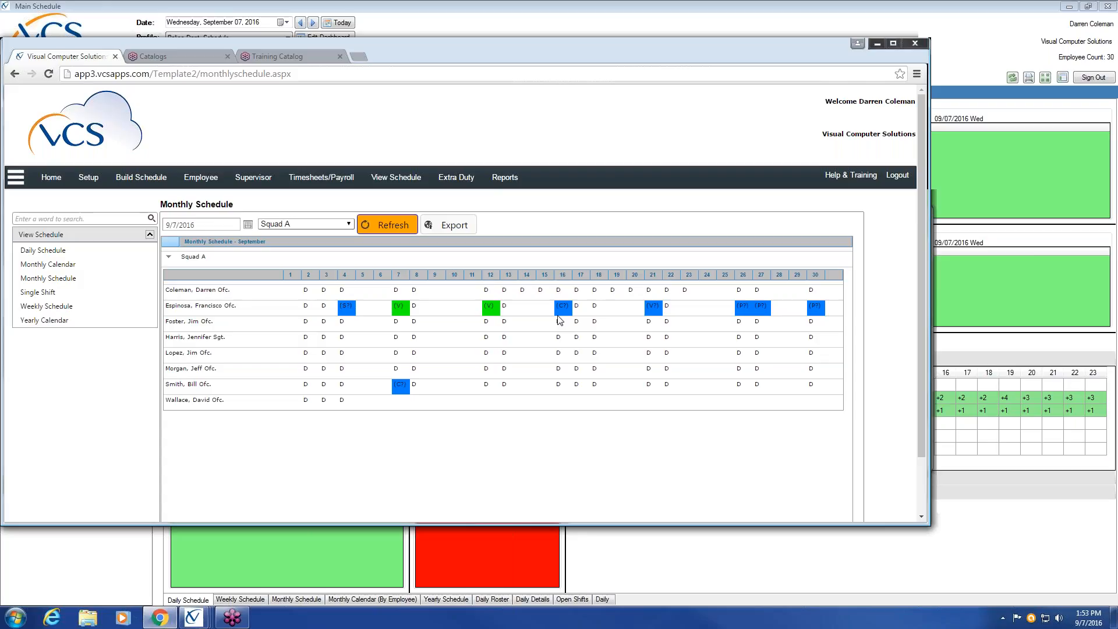
- View the employee's September monthly calendar, return to Squad A's Monthly Schedule, and move the browser off the main schedule
left_click(69, 265)
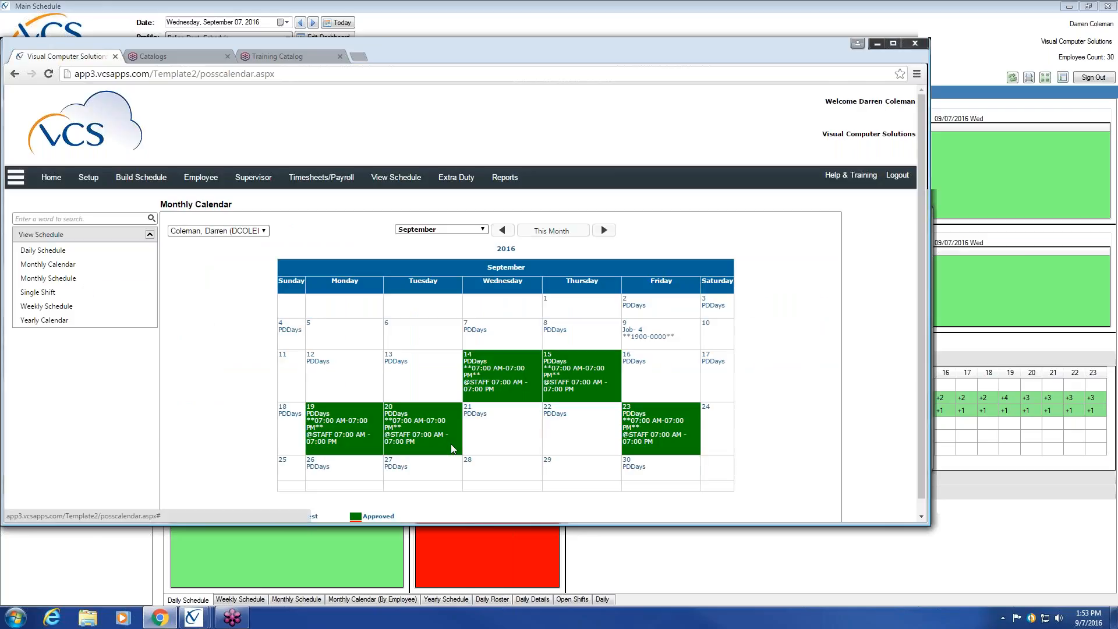
scroll(502, 437, "down", 1)
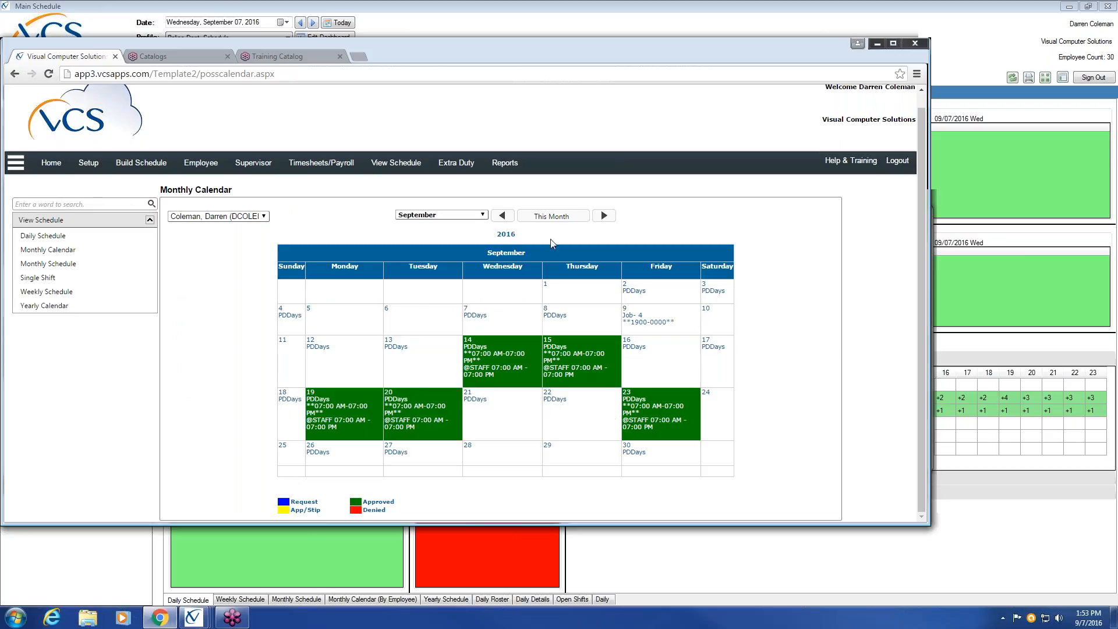
left_click(60, 263)
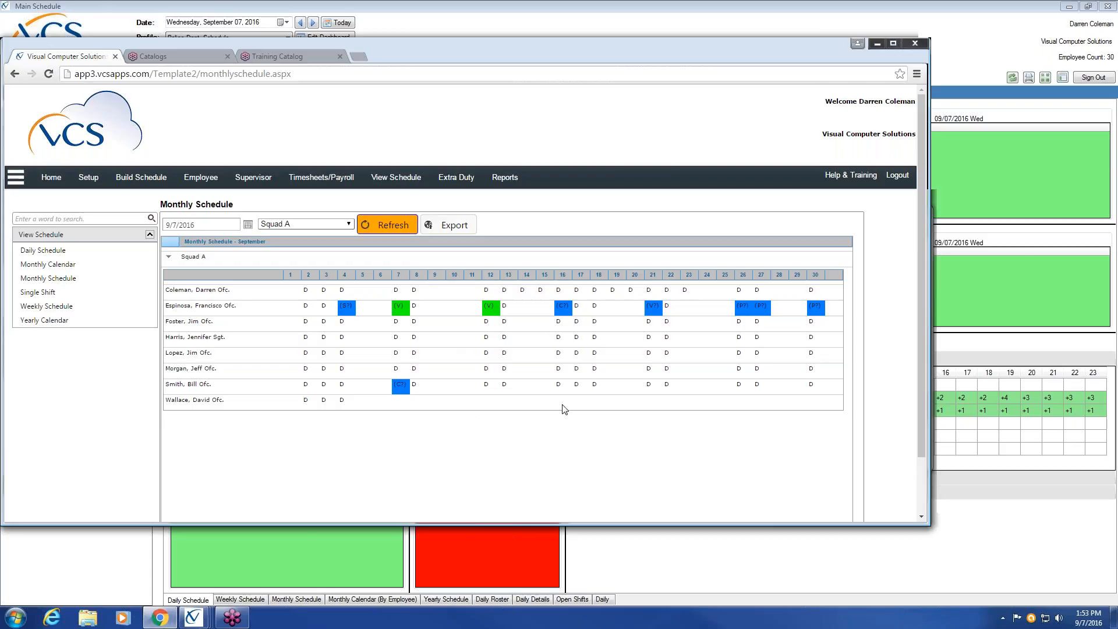
left_click_drag(591, 53, 1117, 76)
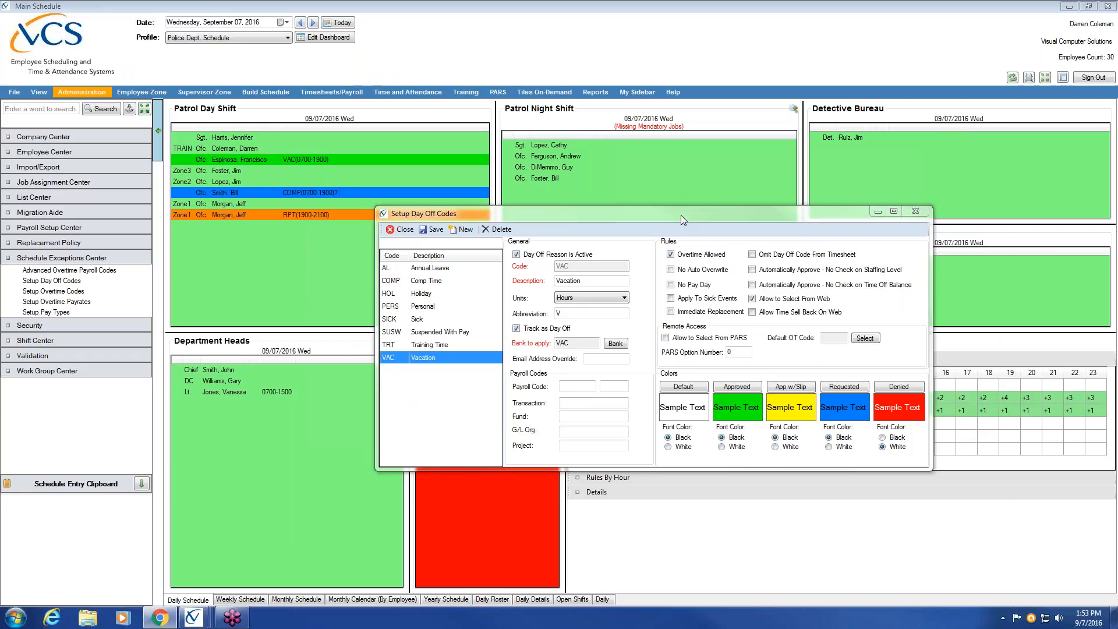
- Examine the Vacation code's abbreviation, its Track as Day Off option and its bank to apply
left_click_drag(679, 214, 615, 173)
left_click_drag(515, 264, 478, 260)
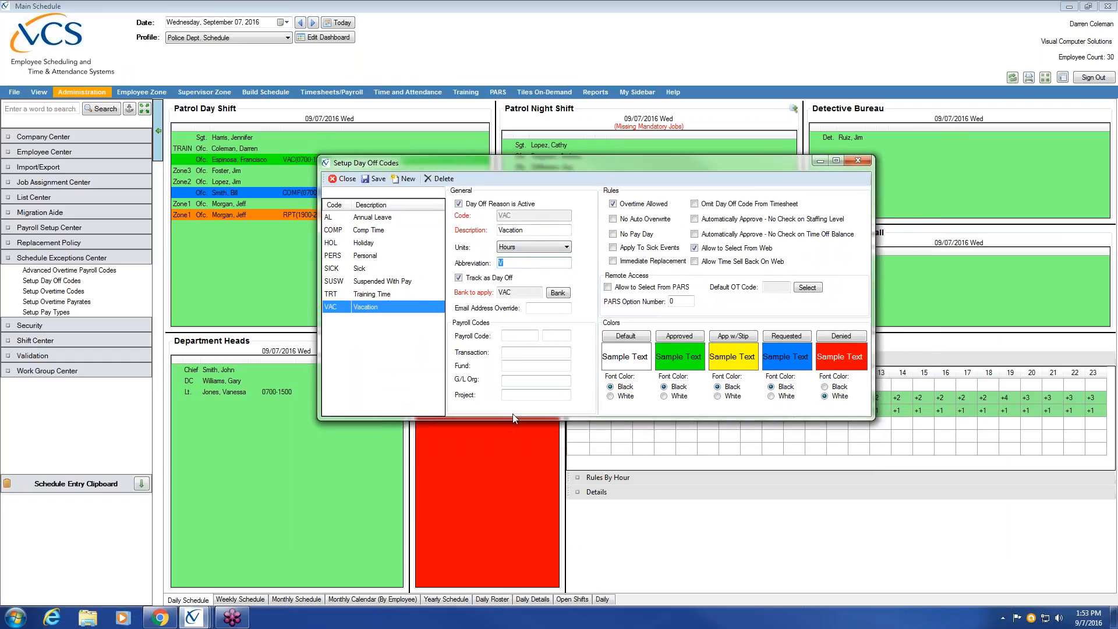
left_click(475, 277)
left_click_drag(521, 293, 497, 292)
left_click(530, 293)
left_click_drag(562, 156, 666, 156)
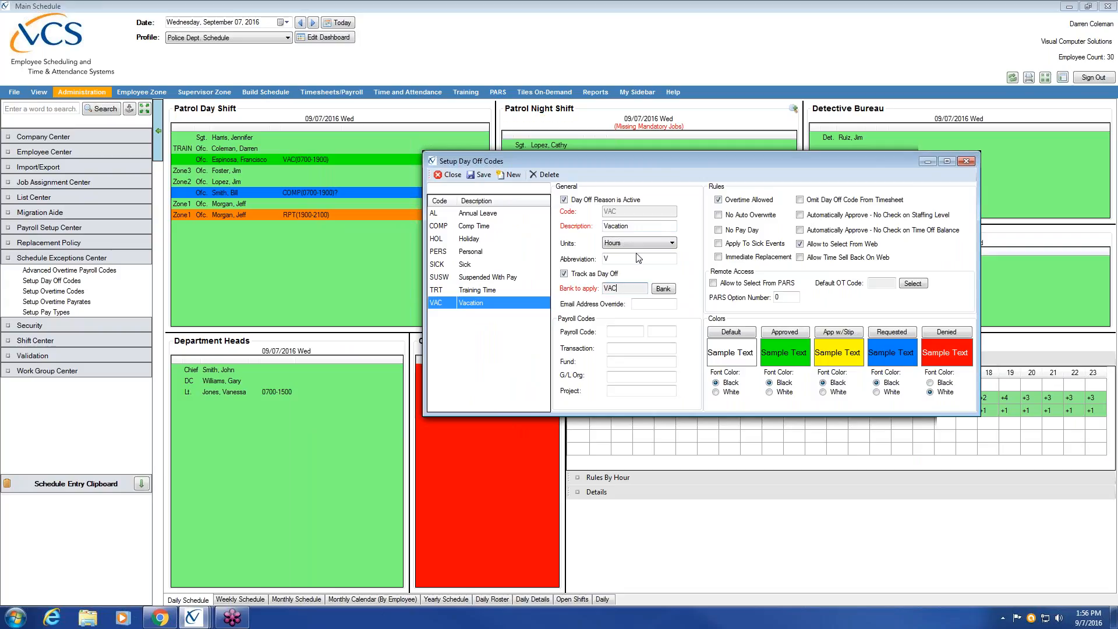
- Look at the color choices for the Vacation code's Approved status and close them without a change
left_click_drag(653, 164, 572, 181)
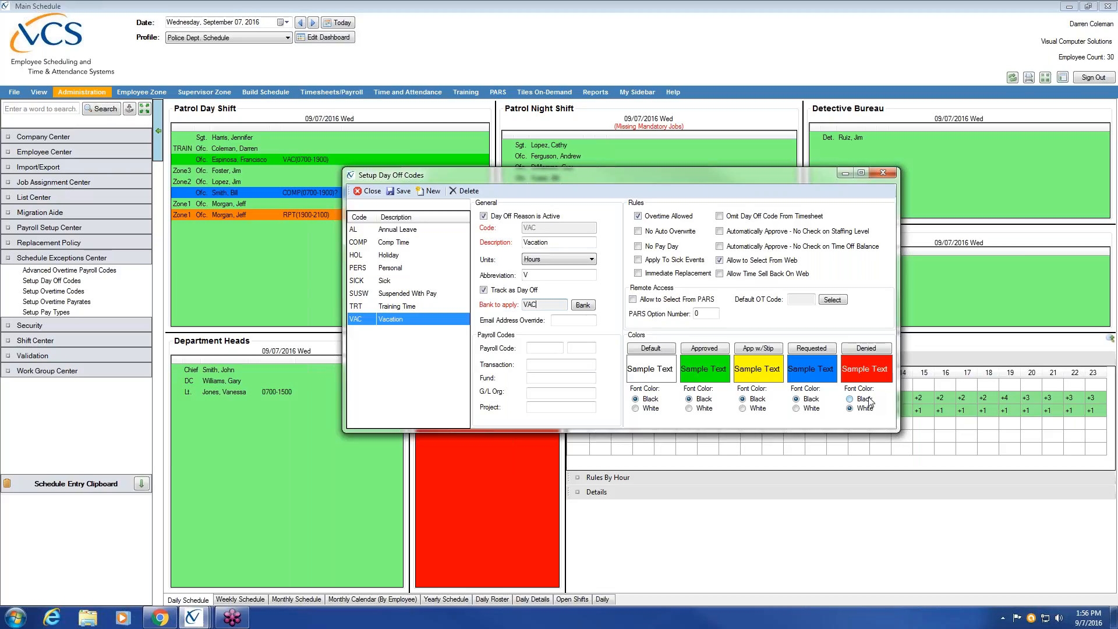
left_click(708, 351)
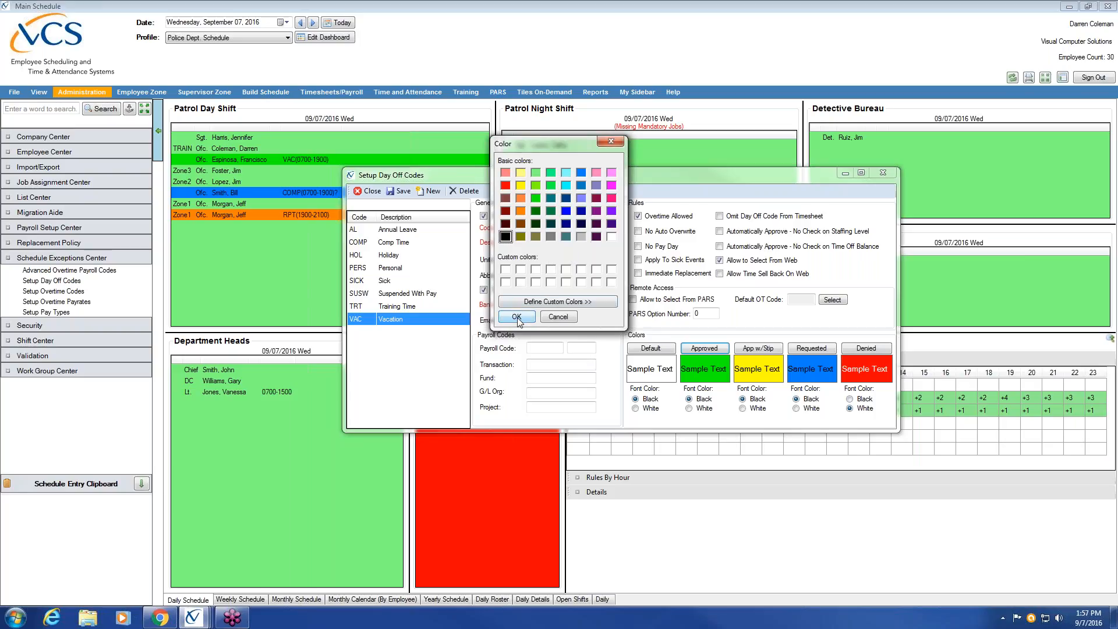
left_click(611, 140)
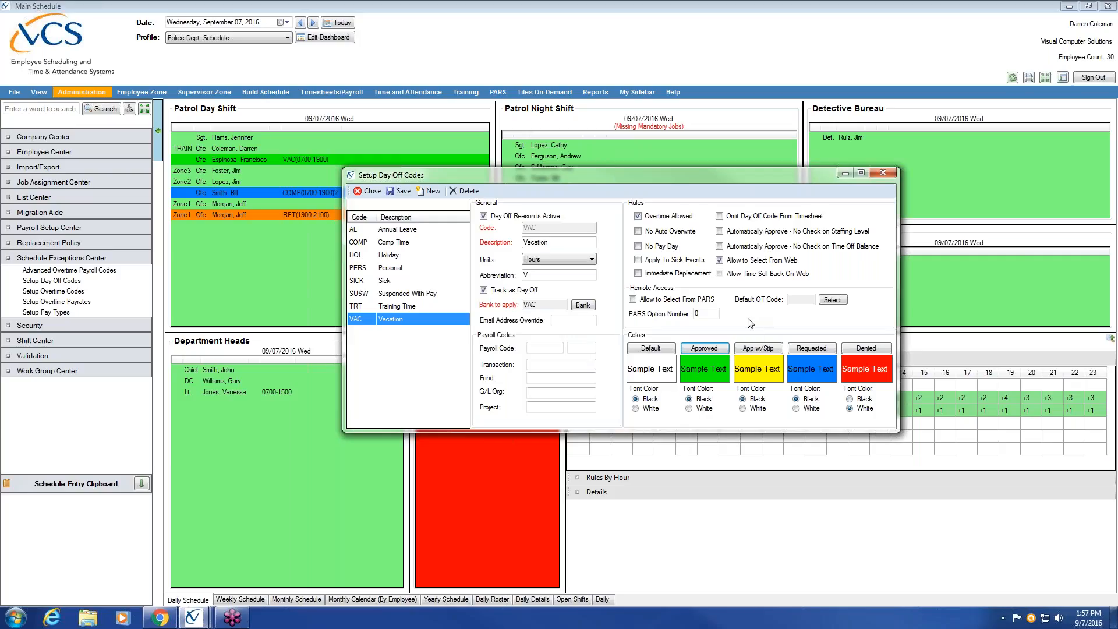
left_click(1117, 189)
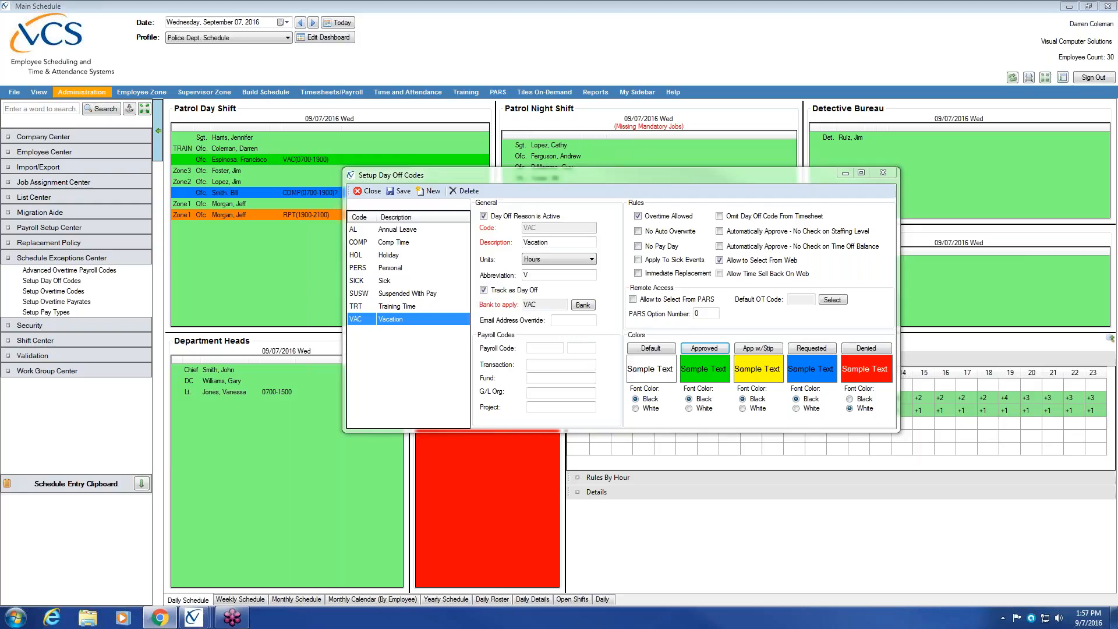
- Bring the browser's Monthly Calendar into view, check its request status color legend, and move the browser away again
left_click_drag(1117, 62, 530, 51)
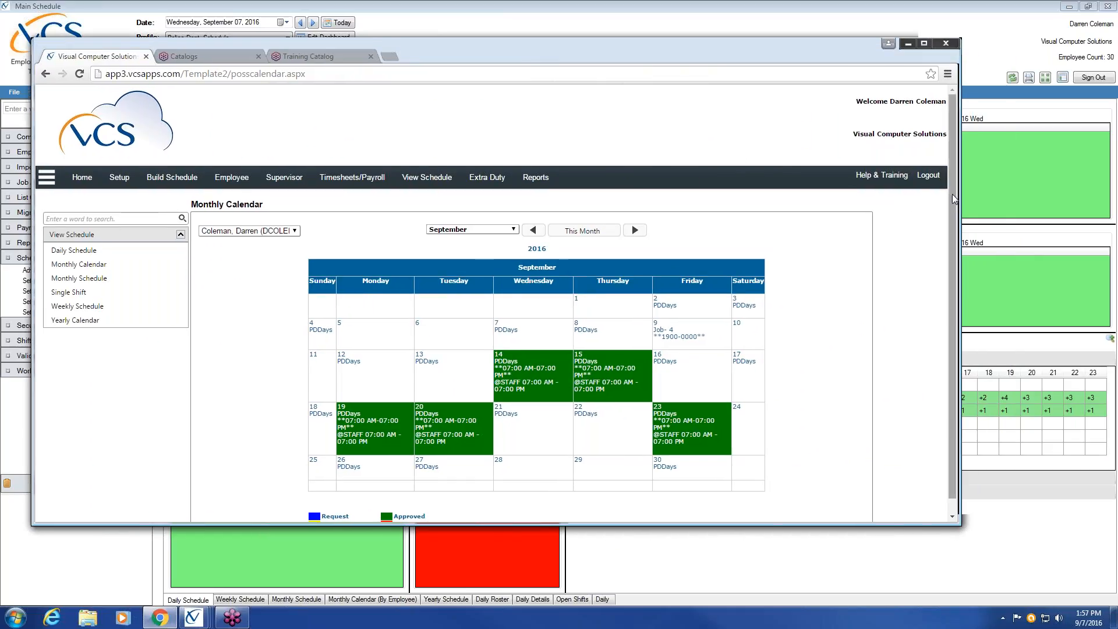
scroll(950, 210, "down", 1)
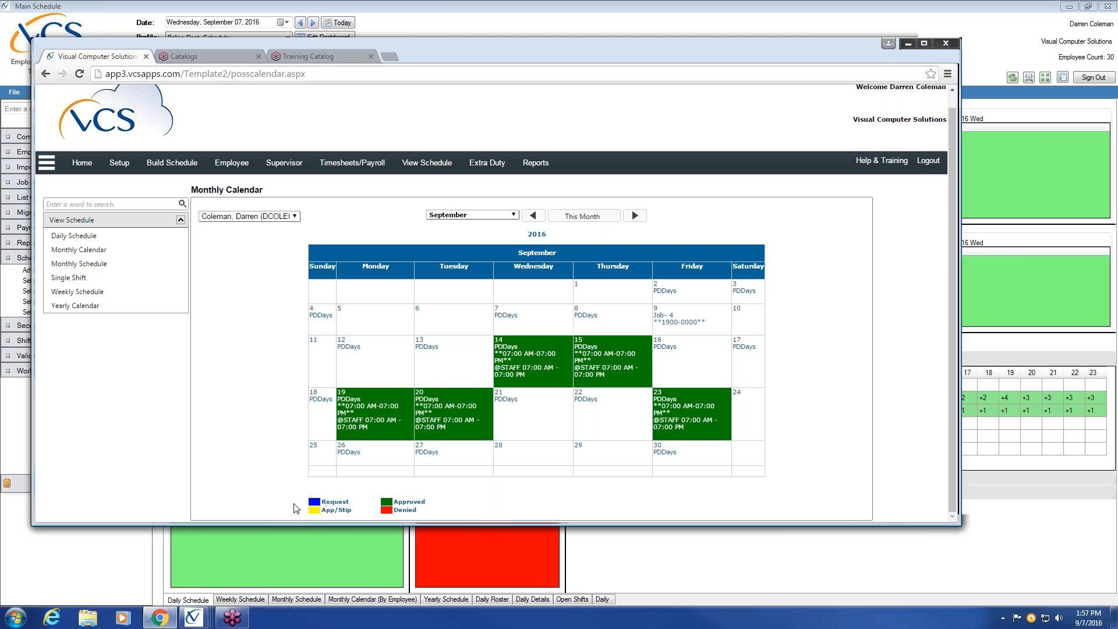
left_click_drag(434, 46, 1117, 82)
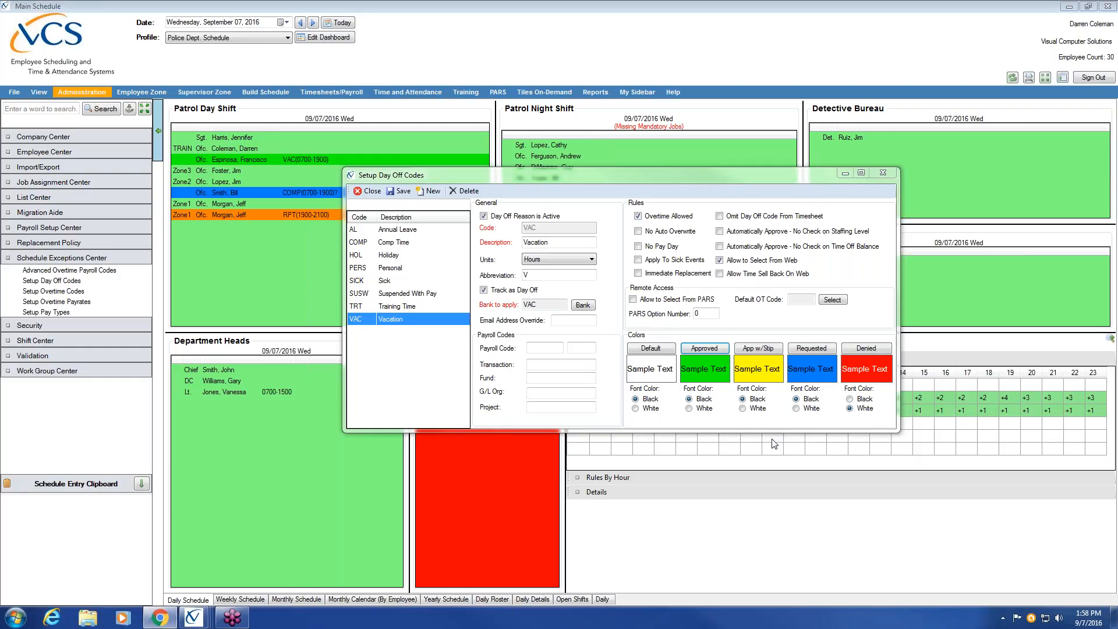
- Start a new day off code FMLAS with the description FMLA Sick
left_click(432, 192)
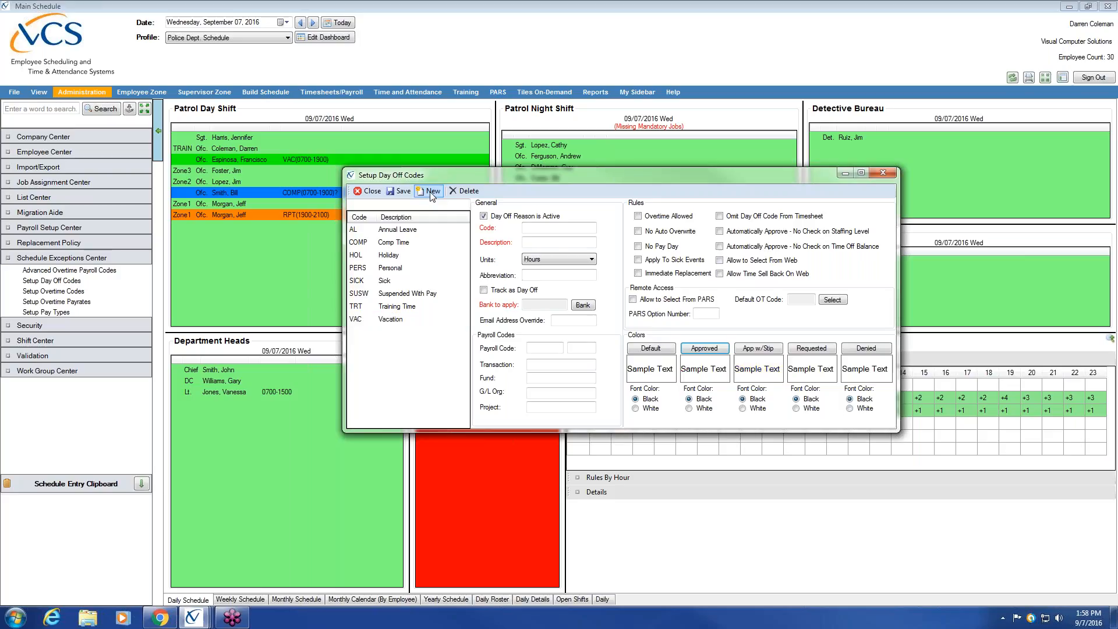
left_click(968, 20)
type("MLA")
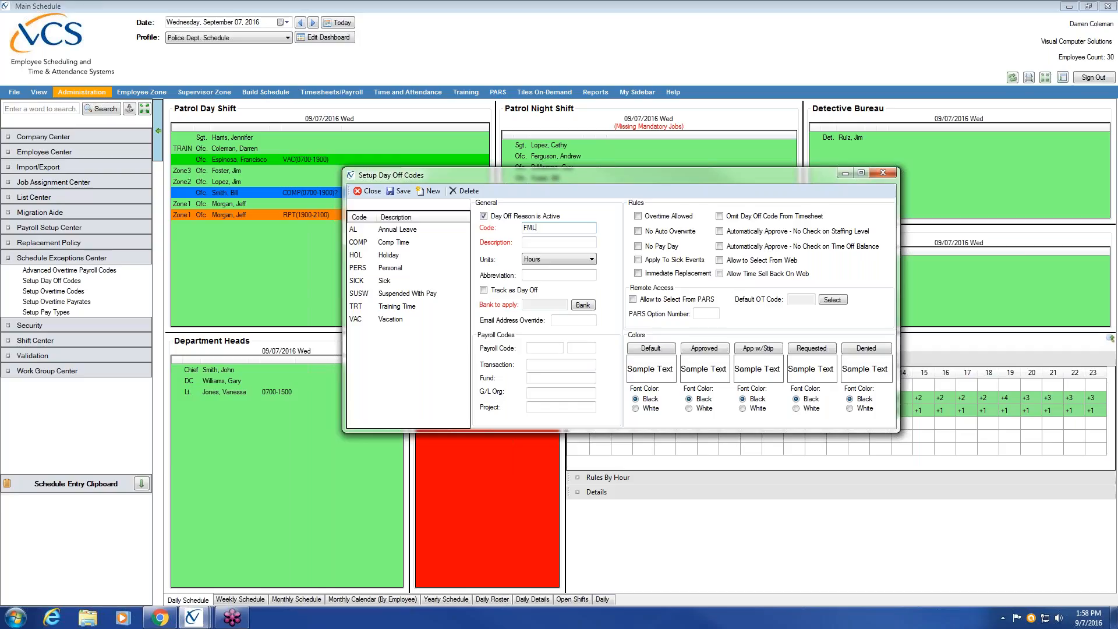
type("S")
left_click(559, 241)
type("FMLA Sick")
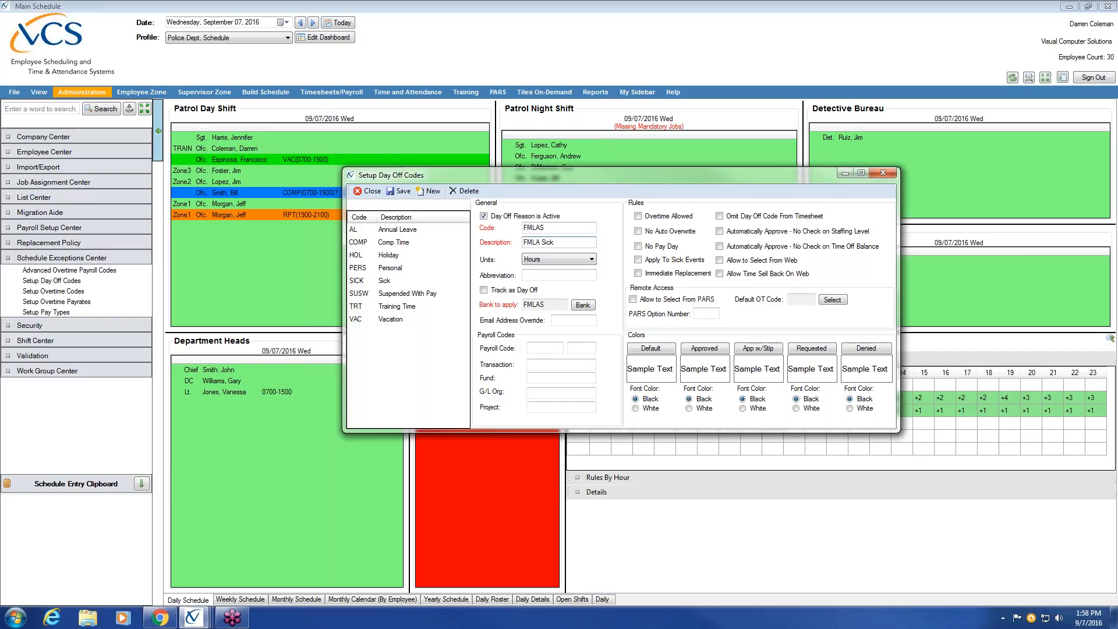
- Give the FMLAS code abbreviation S, track it as day off against the SICK bank, and allow it to be selected from web
left_click(550, 274)
type("S")
left_click(484, 289)
left_click(587, 308)
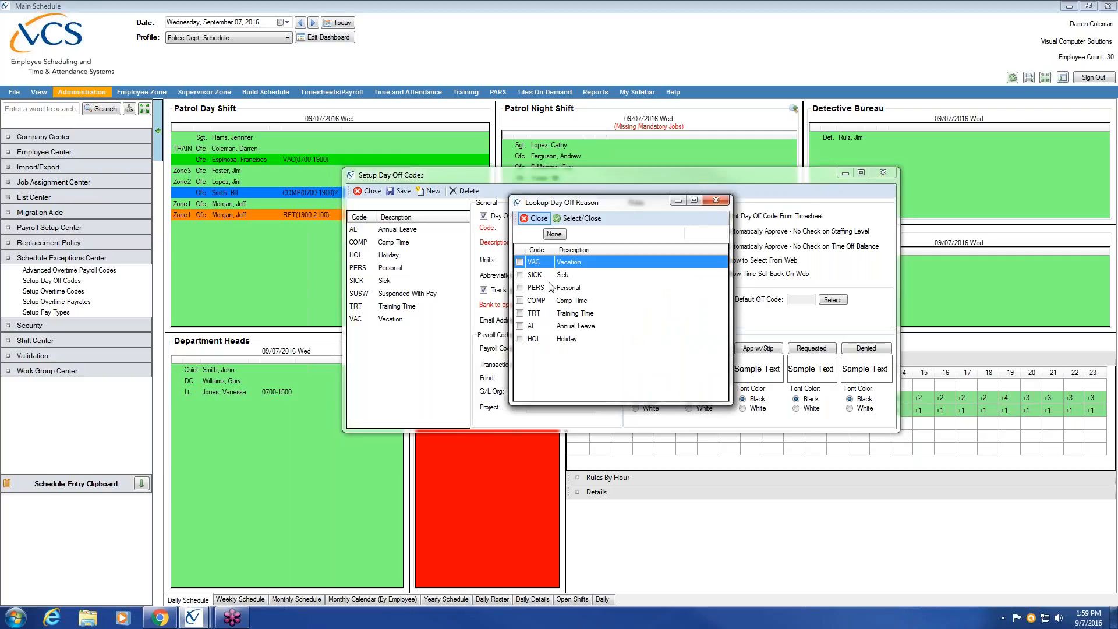
double_click(522, 275)
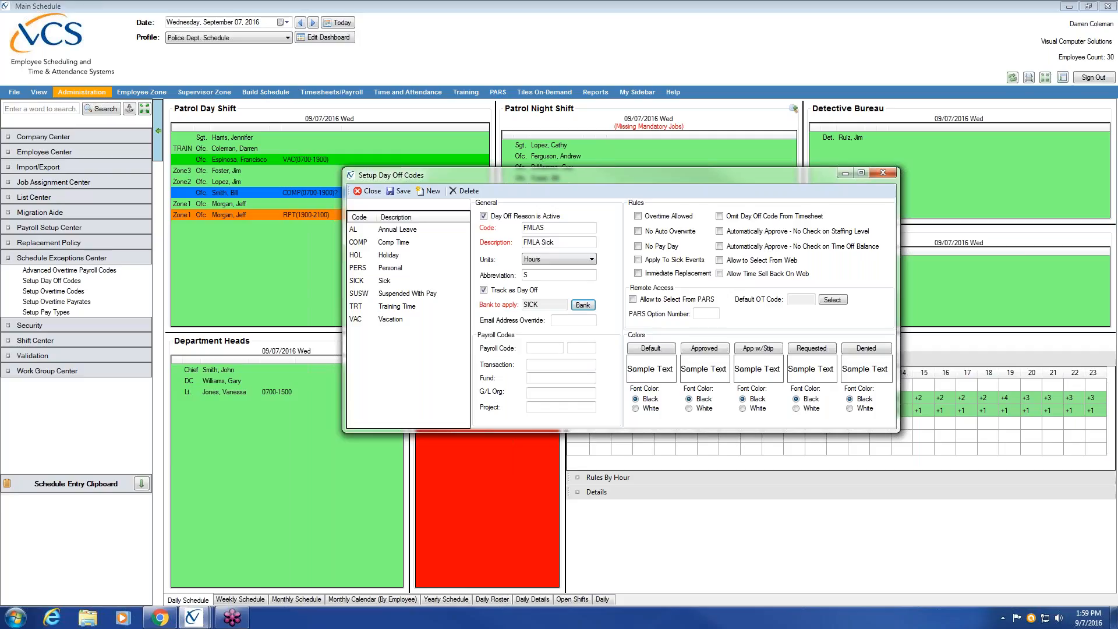
left_click(720, 260)
- Set the FMLAS code's Approved color to yellow-green and its App w/Stip color to yellow
left_click(705, 350)
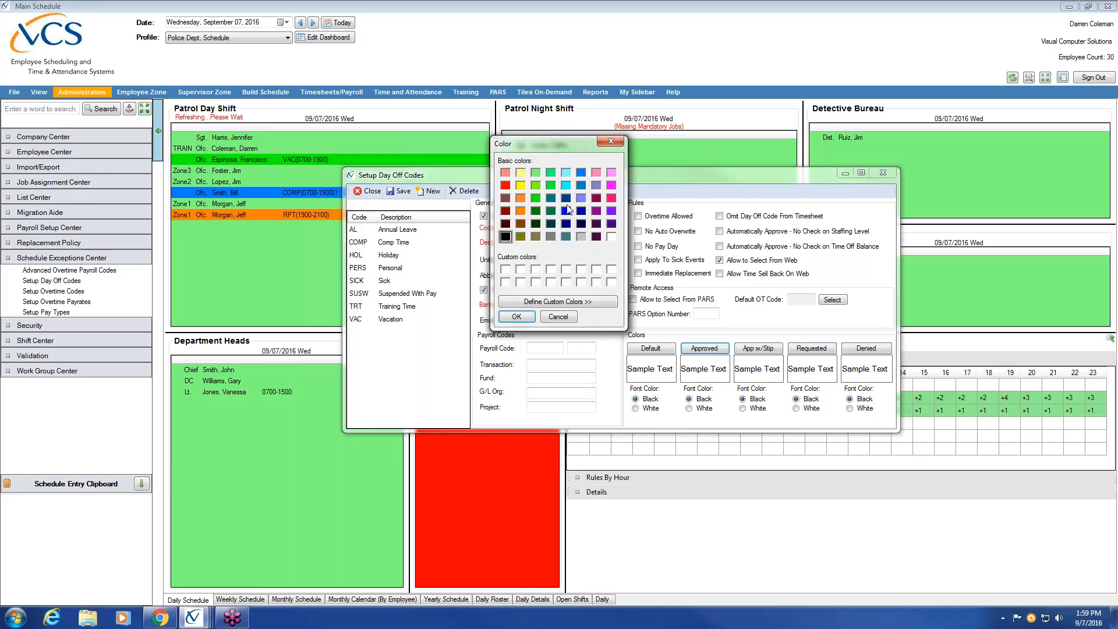
left_click(536, 198)
left_click(516, 317)
left_click(758, 348)
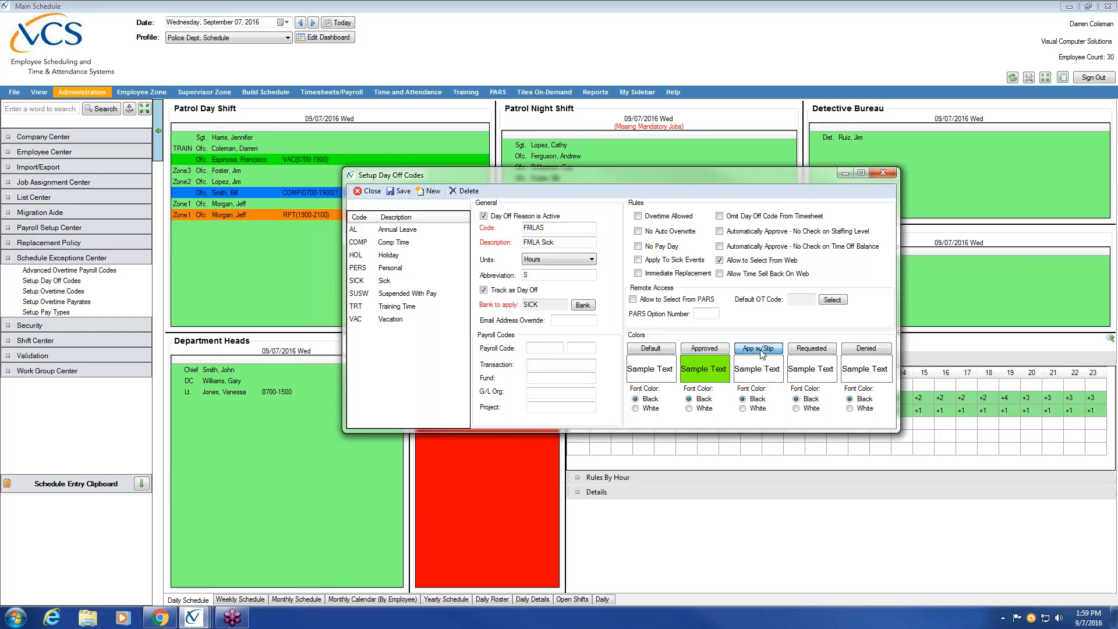
left_click(519, 185)
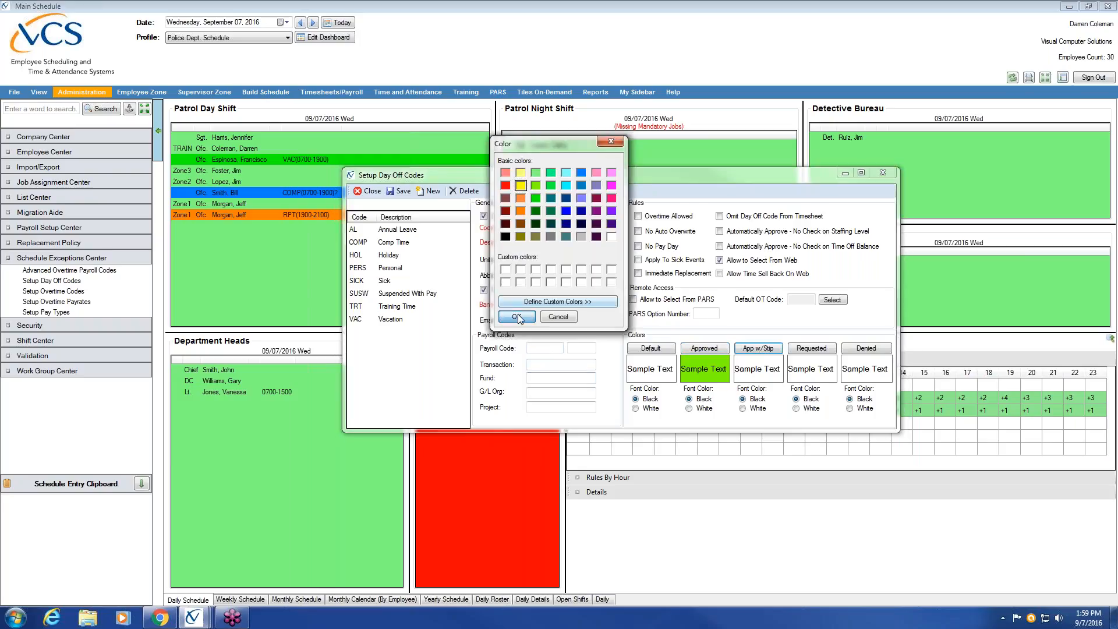
left_click(517, 316)
- Set the FMLAS code's Requested color to blue and its Denied color to red
left_click(805, 349)
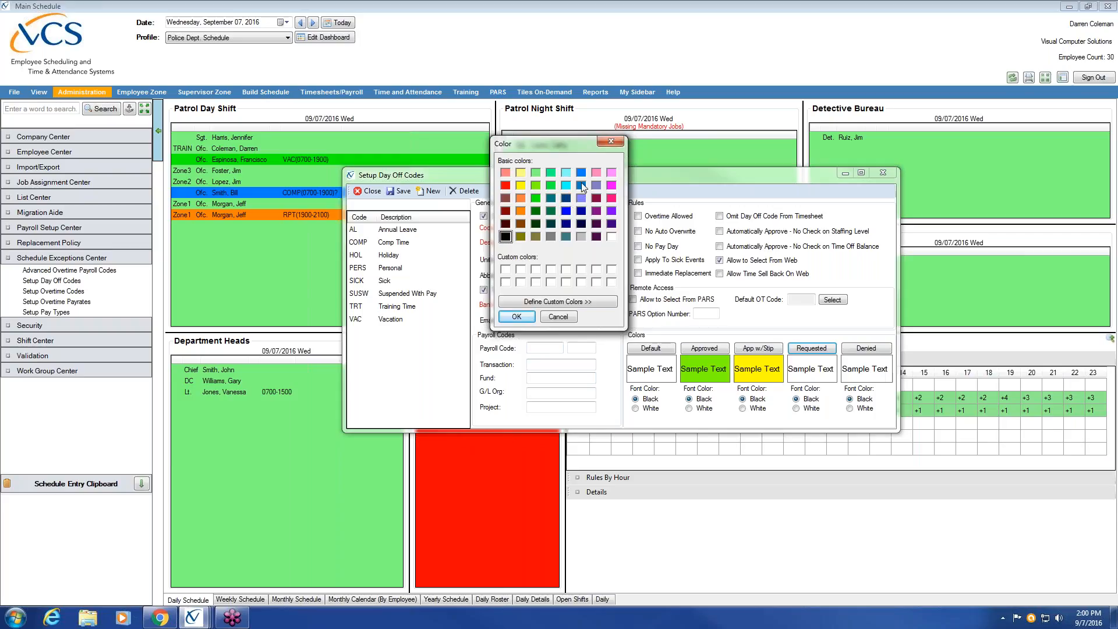
left_click(580, 173)
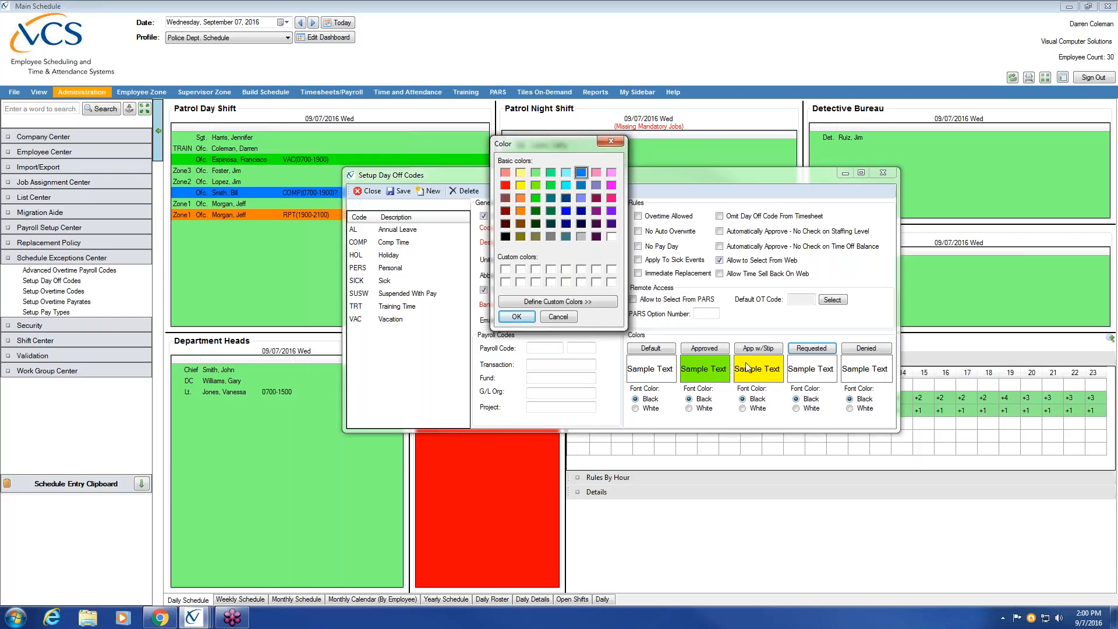
left_click(517, 316)
left_click(866, 347)
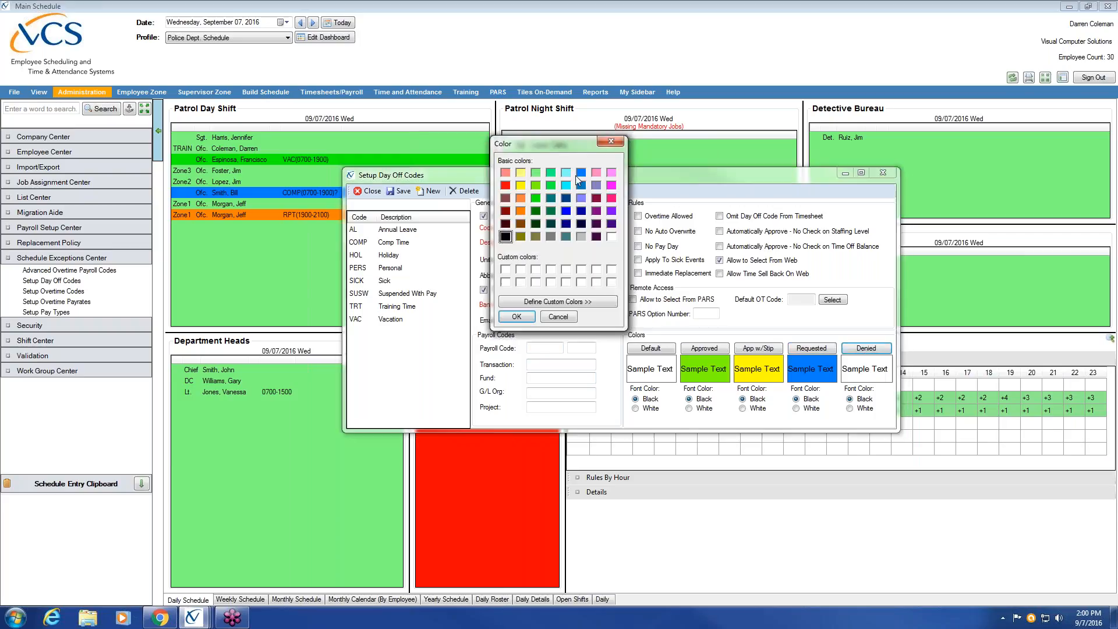
left_click(505, 185)
left_click(517, 316)
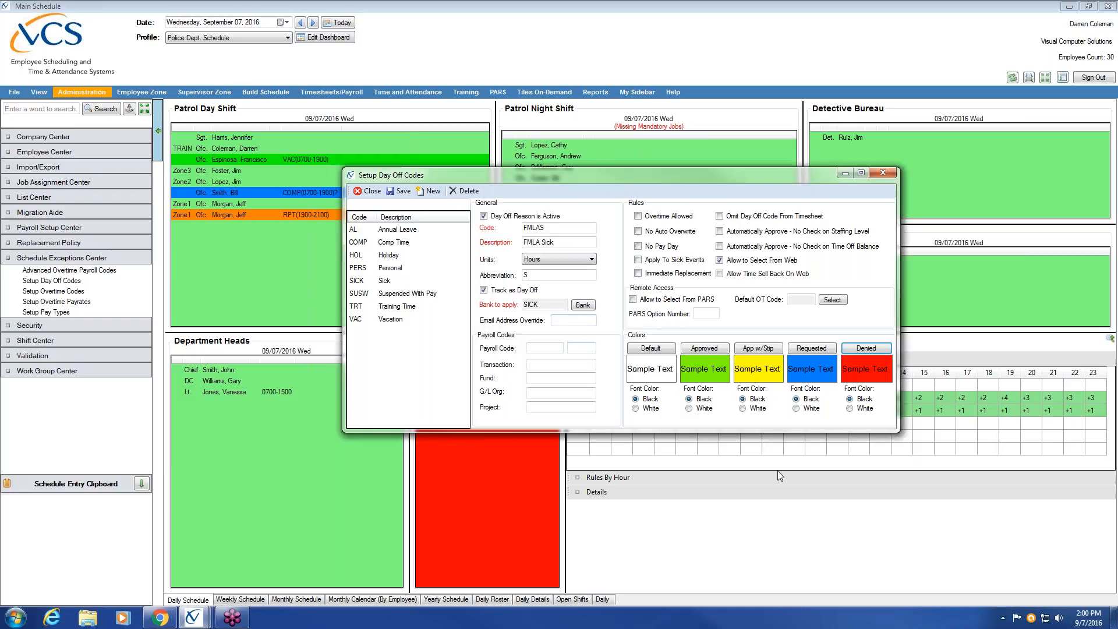
- Set white font for the FMLAS code's Denied and Requested colors, save the code, and select it for review
left_click(849, 408)
left_click(796, 408)
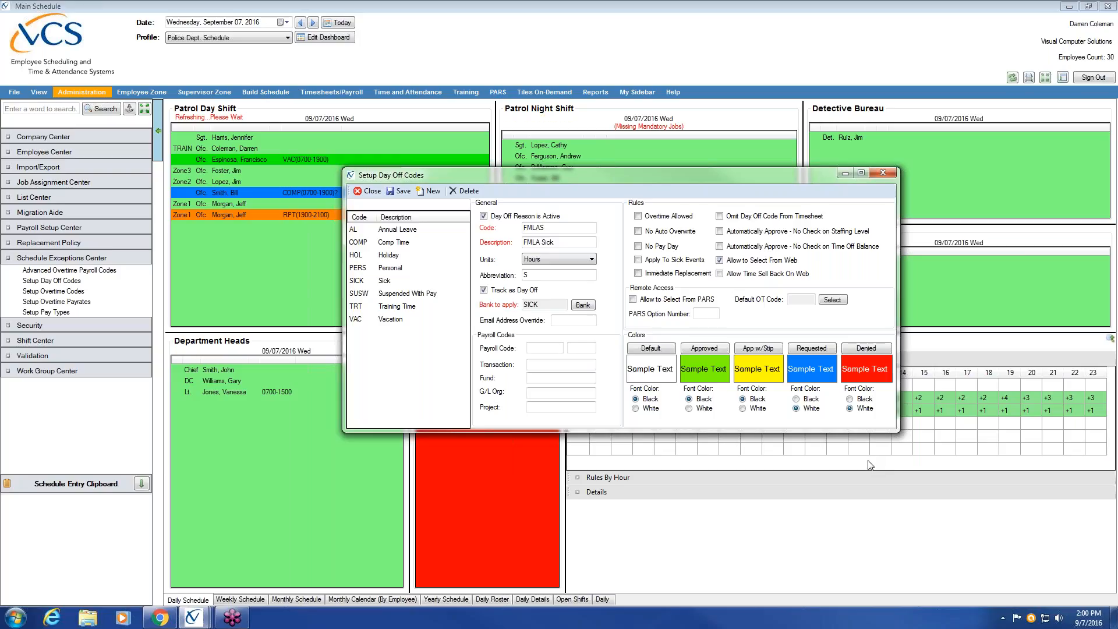
left_click(403, 192)
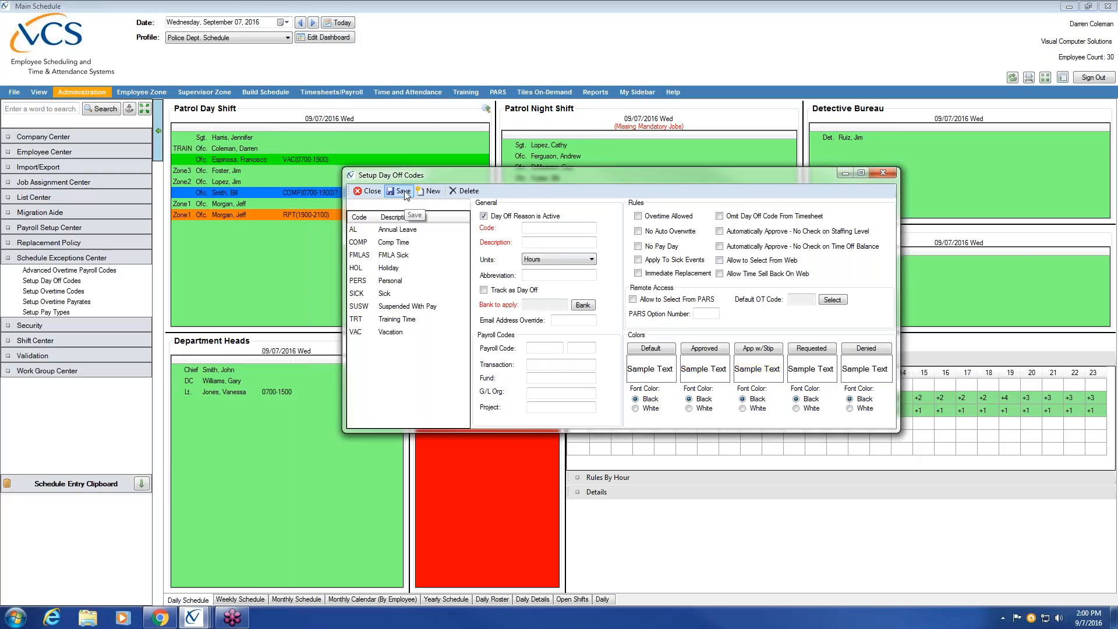
left_click(393, 259)
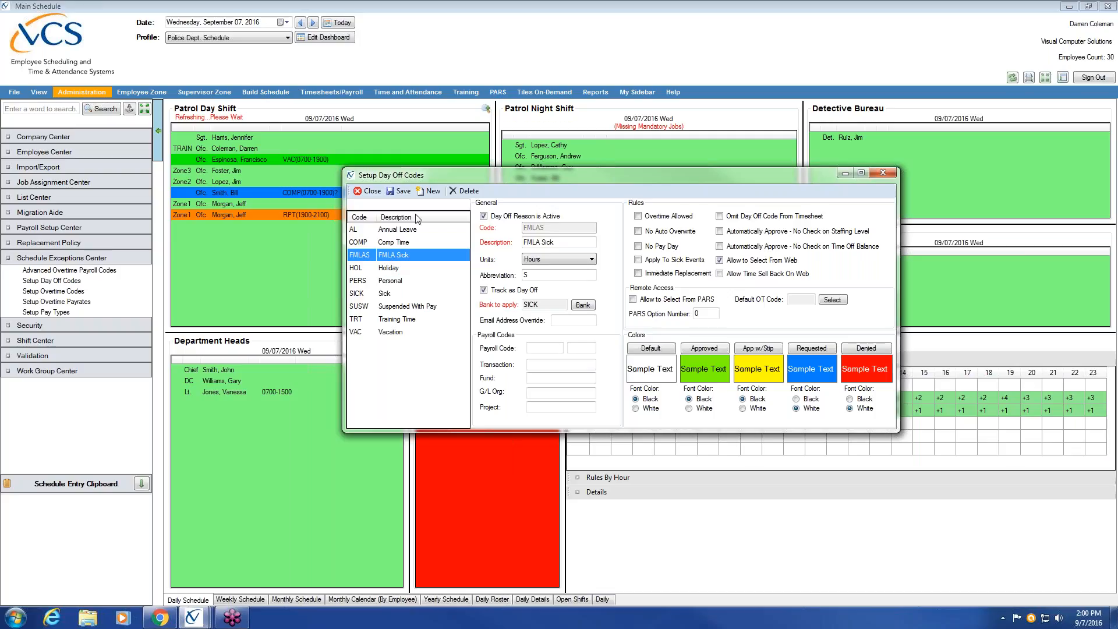
- Start a new day off code FNRL described as Funeral leave, with abbreviation F and selection from web allowed
left_click(433, 192)
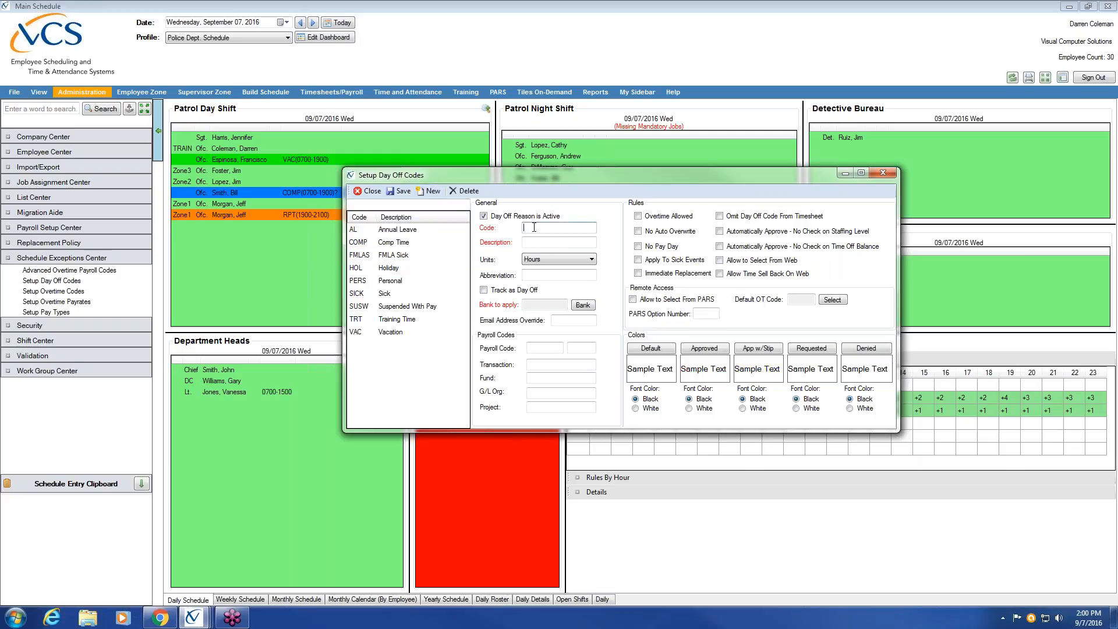
type("FNRL")
key("Tab")
type("Funeral leave")
left_click(550, 276)
left_click(720, 261)
- Set the FNRL code's Approved color to yellow-green and its App w/Stip color to yellow
left_click(699, 348)
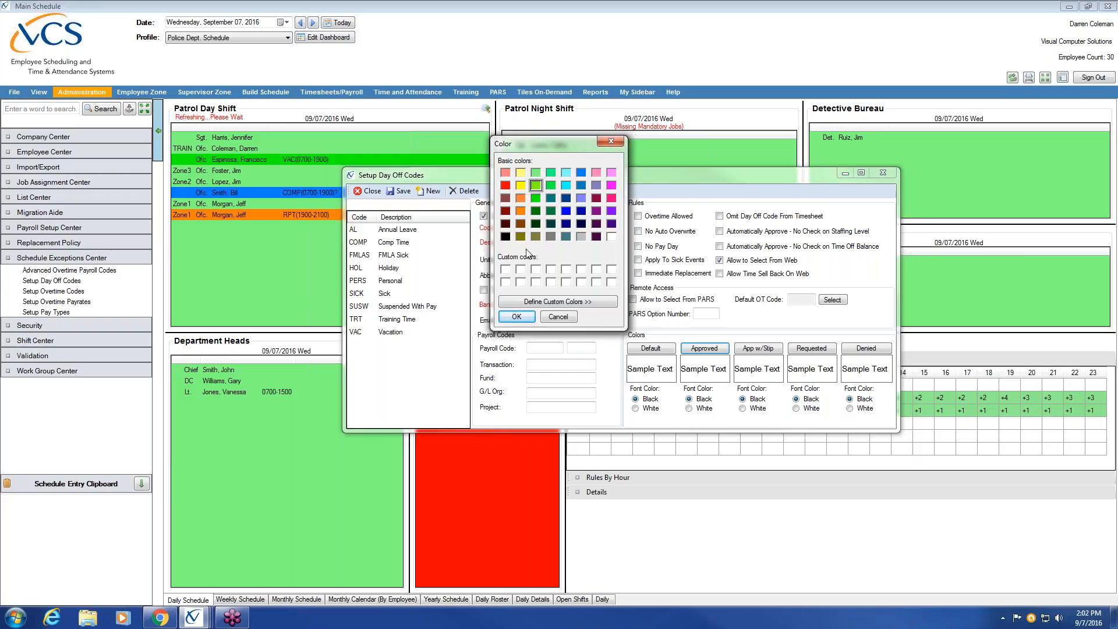
left_click(516, 315)
left_click(760, 348)
left_click(527, 194)
left_click(516, 321)
- Set the FNRL code's Requested color to blue and its Denied color to red
left_click(805, 350)
left_click(581, 173)
left_click(505, 318)
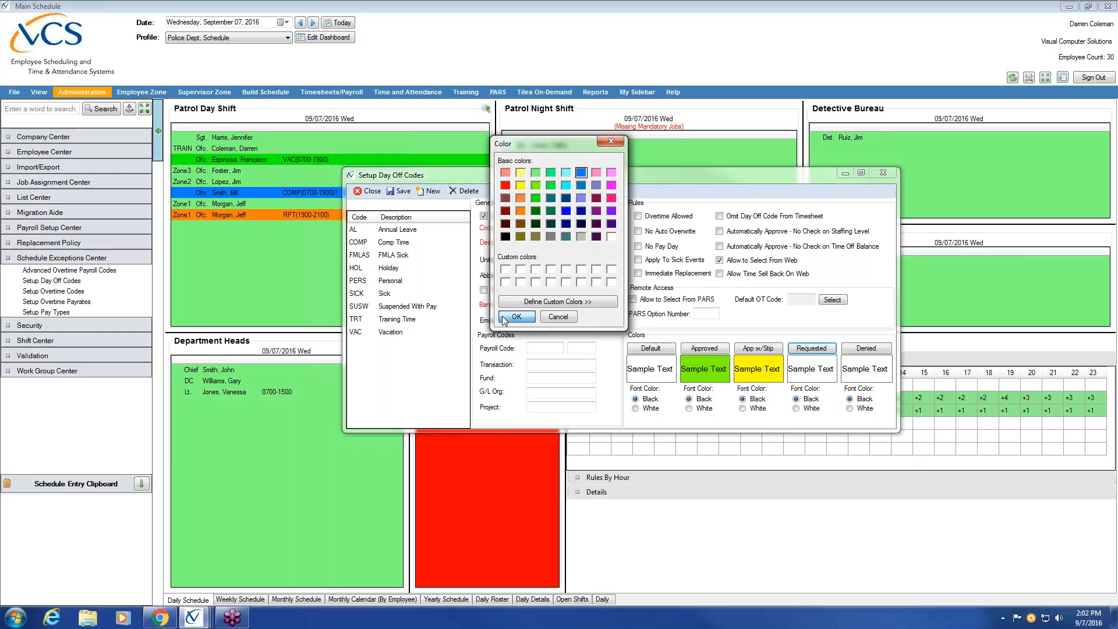
left_click(863, 348)
left_click(515, 194)
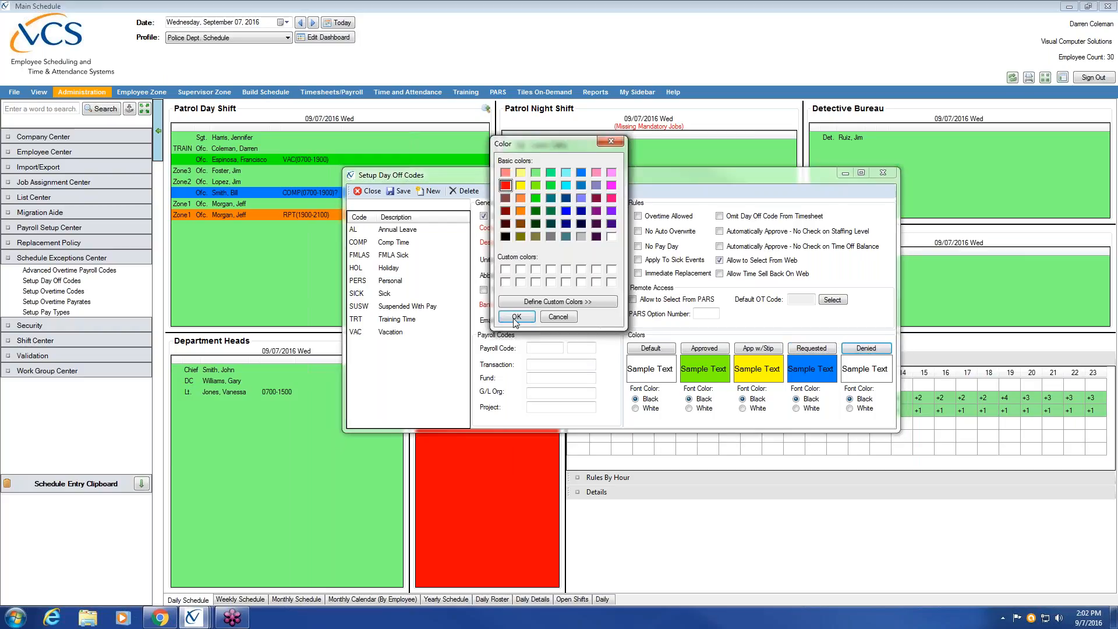
left_click(516, 317)
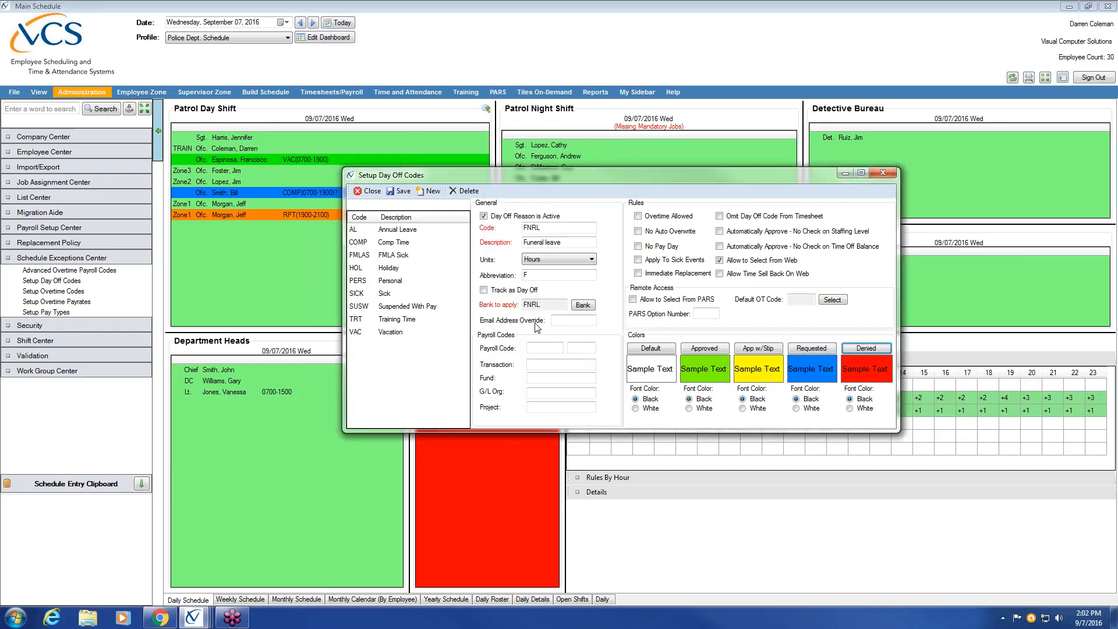
- Set white font for the FNRL code's Requested and Denied colors and save the code
left_click(796, 408)
left_click(849, 408)
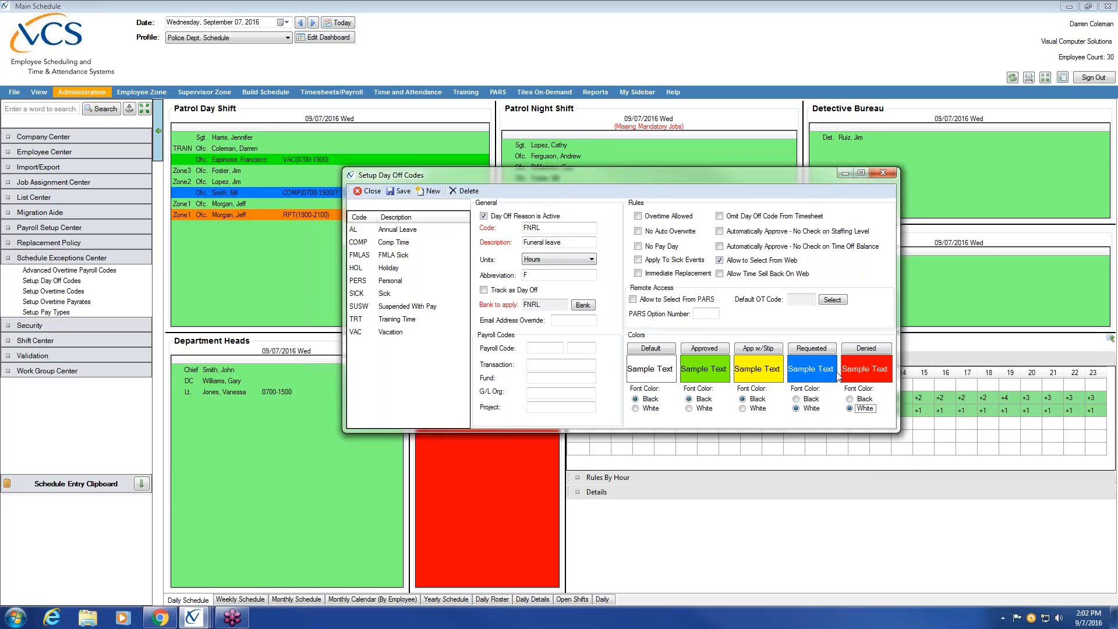
left_click(401, 191)
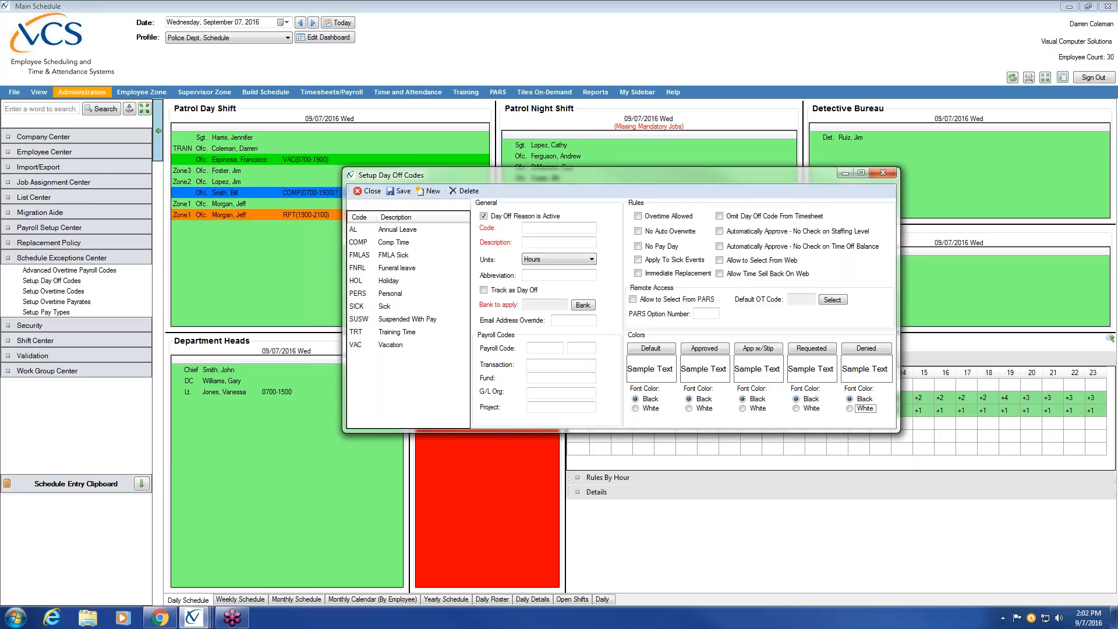
- Request deletion of the Suspended With Pay (SUSW) day off code and decline the confirmation
left_click(395, 323)
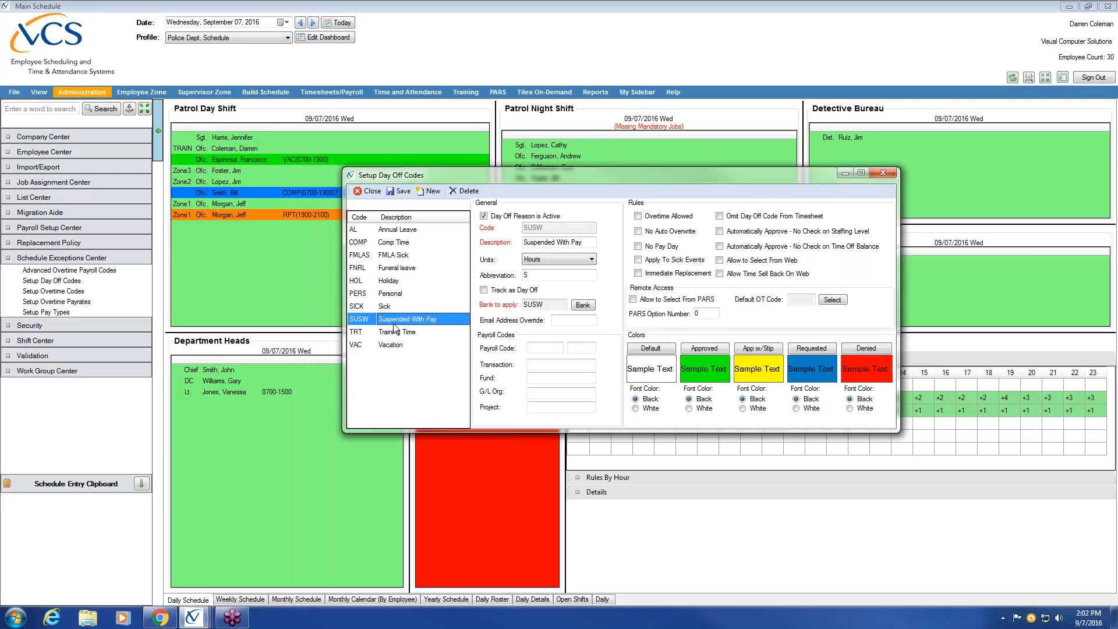
left_click(465, 192)
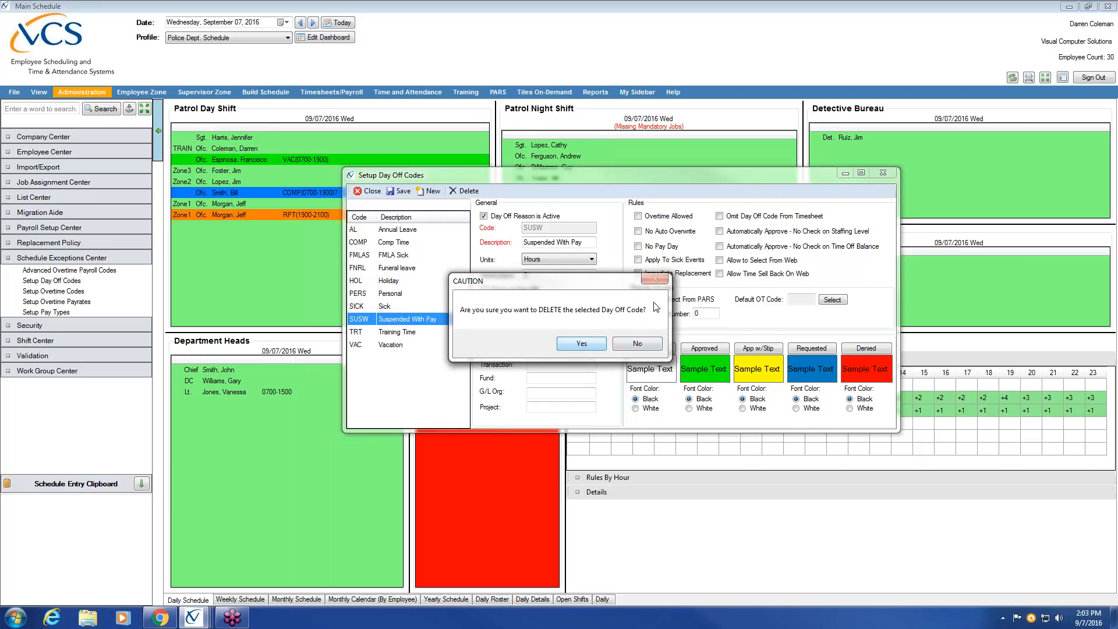
left_click(644, 350)
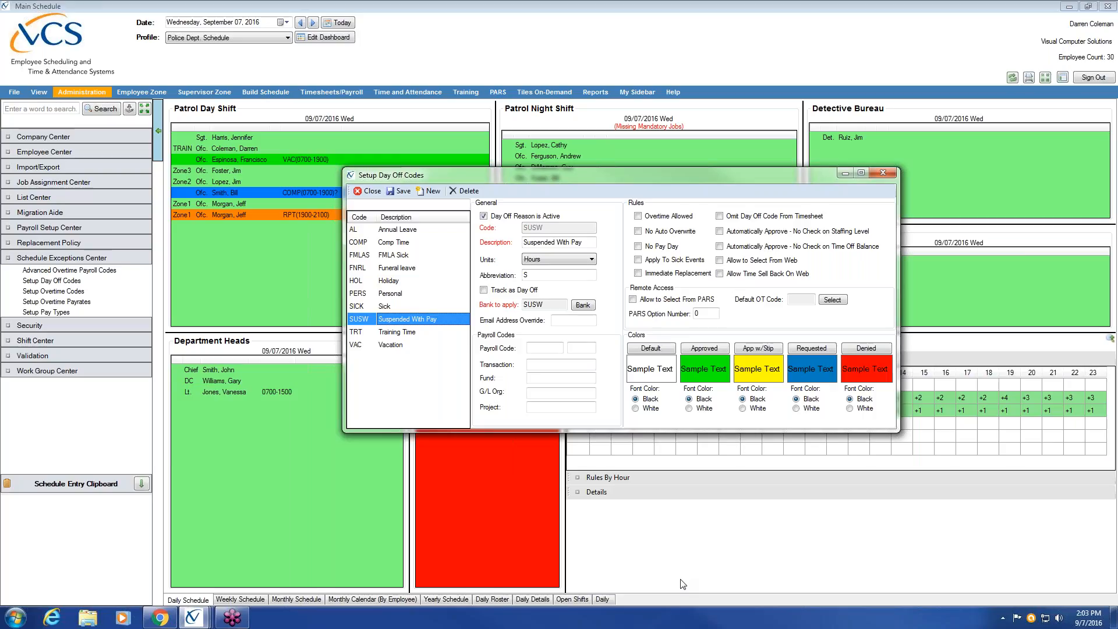
- Close the day off code setup and open the overtime code setup window
left_click(966, 281)
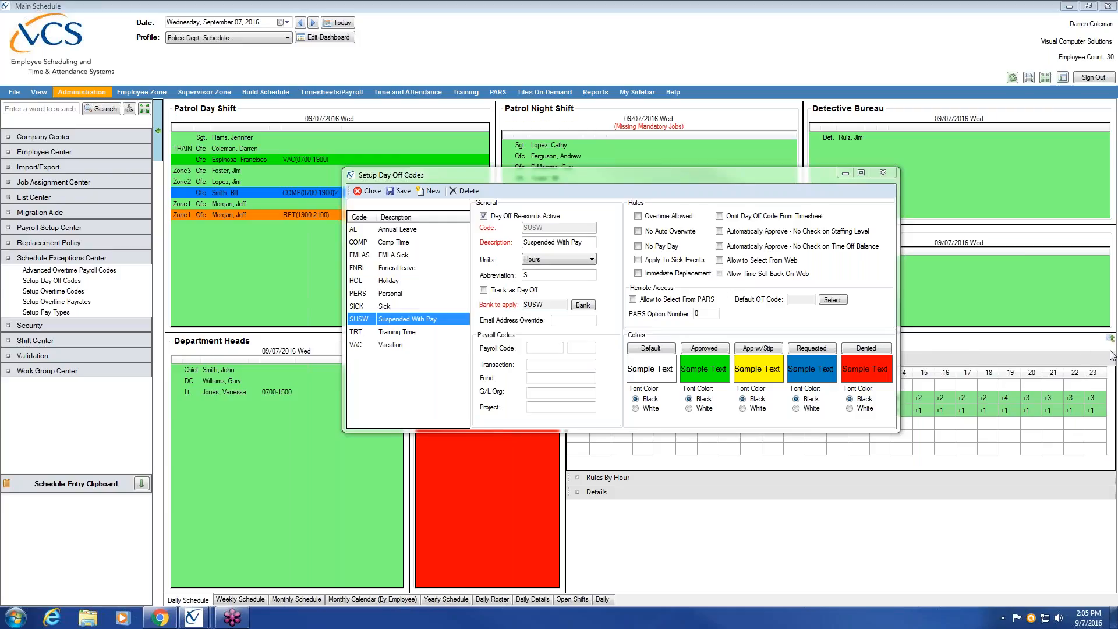
left_click(883, 174)
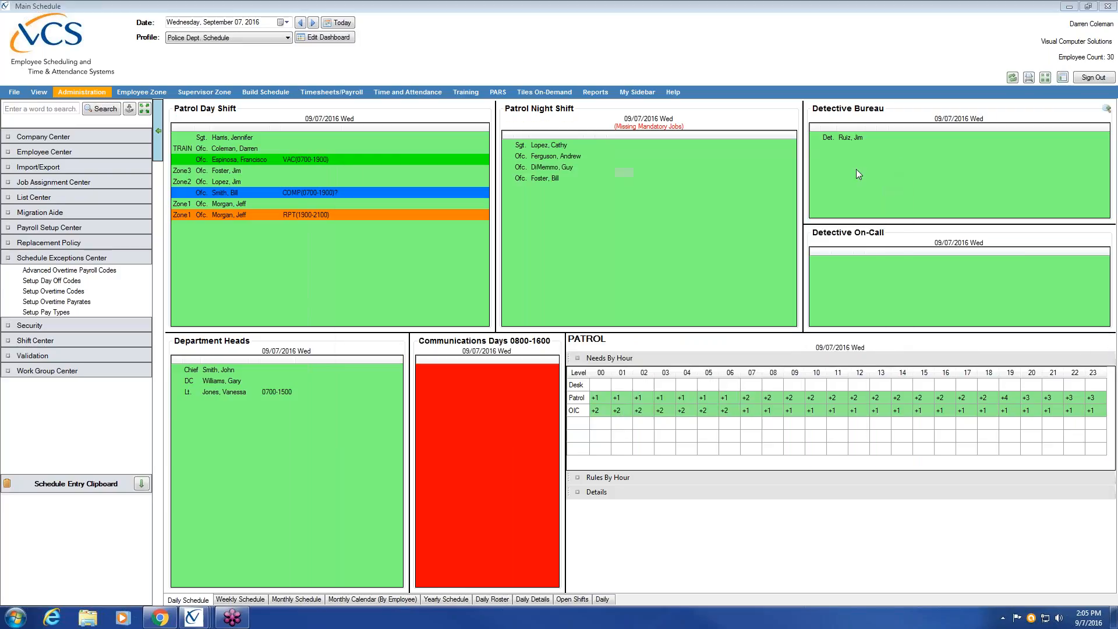
left_click(97, 289)
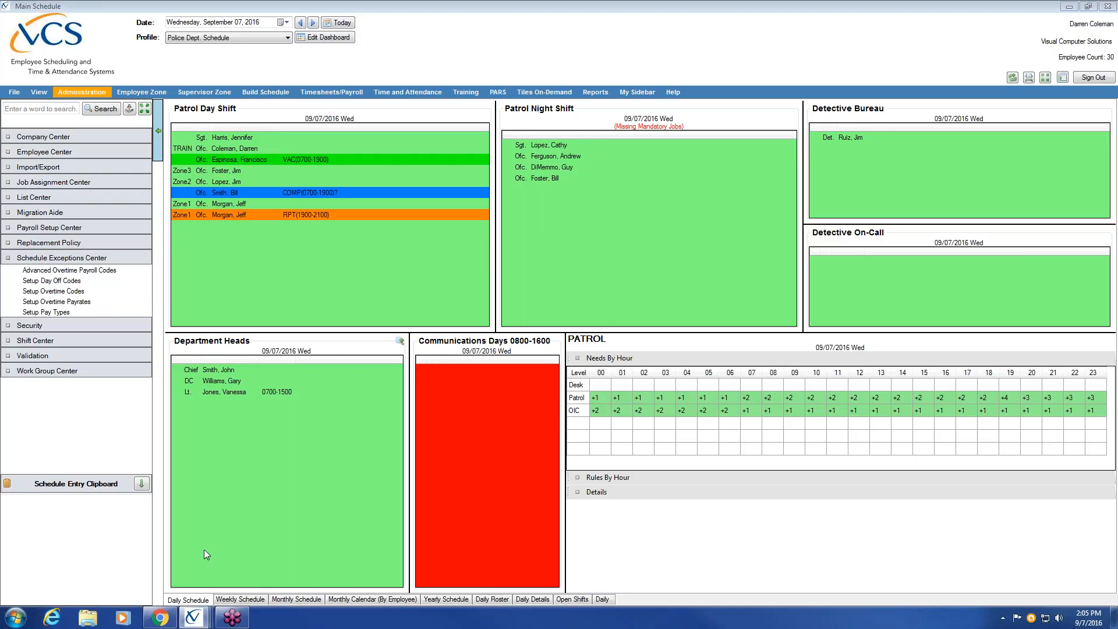
mouse_move(205, 621)
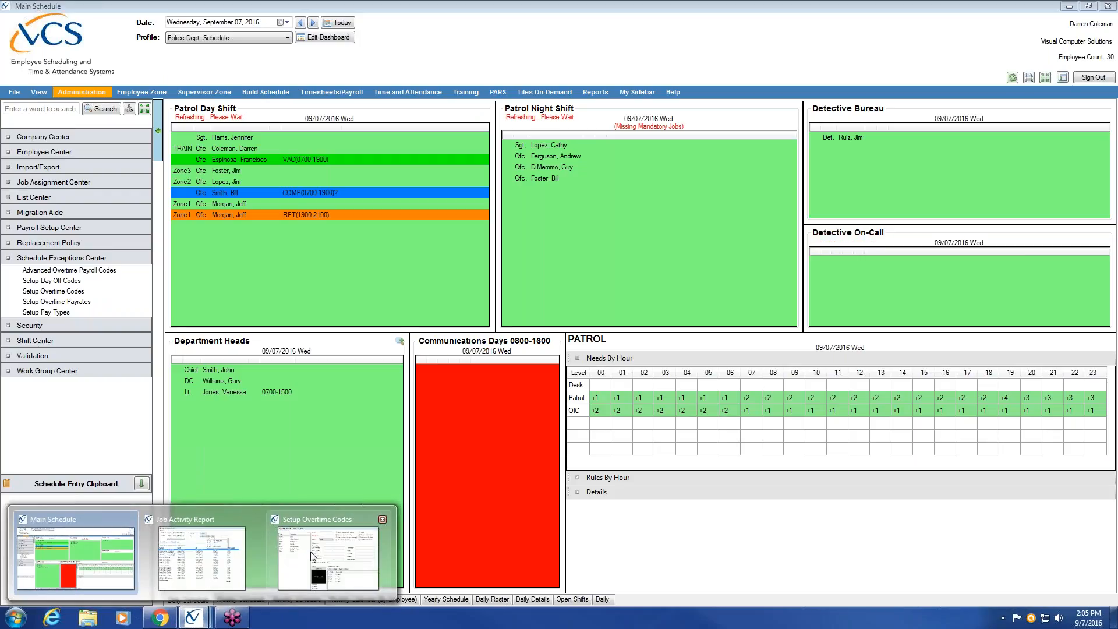
left_click(311, 551)
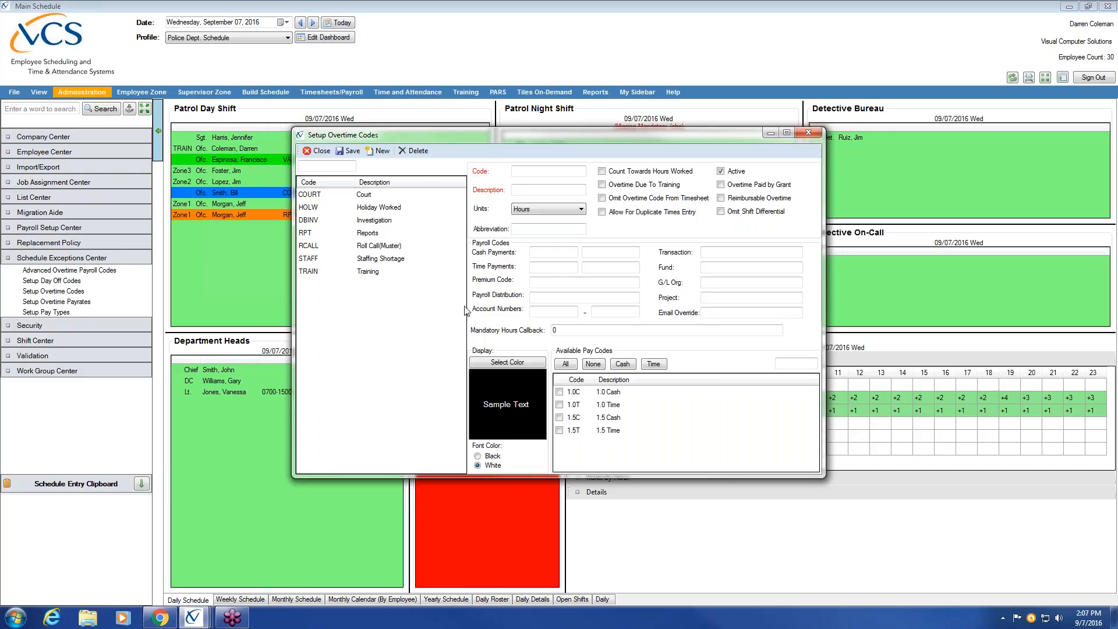
- Examine the Reports (RPT) overtime code's settings and its available units, leaving the units at Hours
left_click(365, 234)
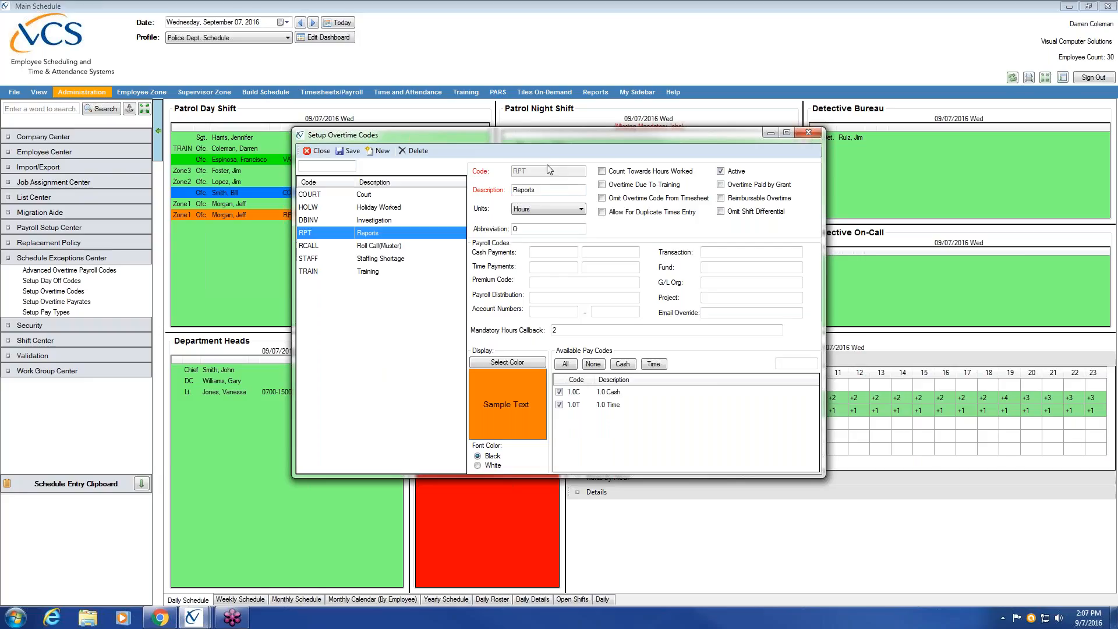
left_click_drag(540, 137, 699, 200)
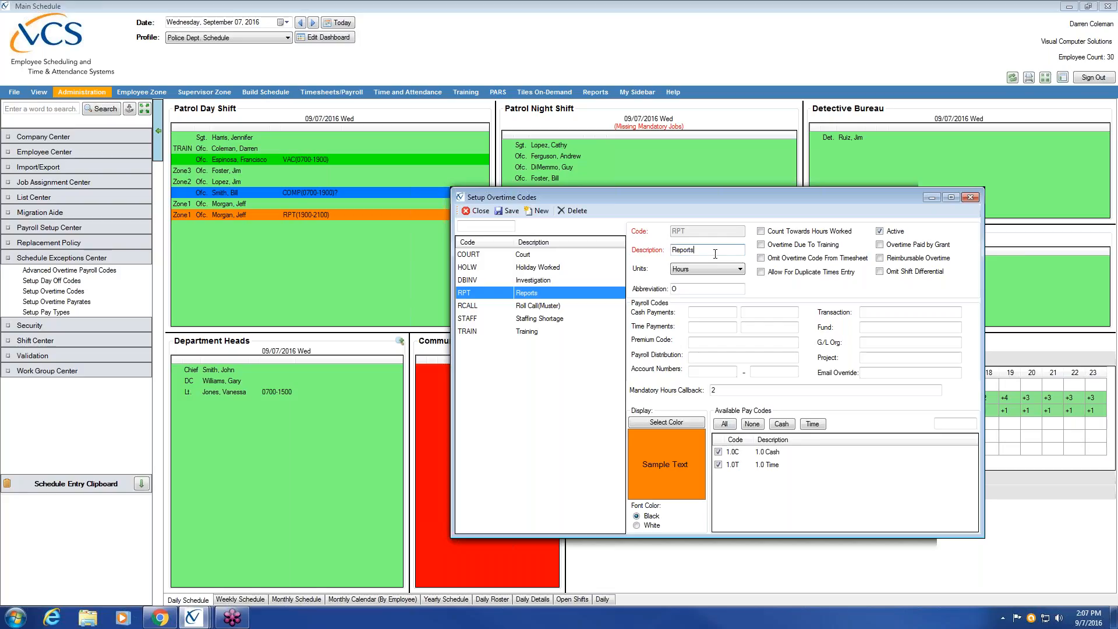
left_click(738, 270)
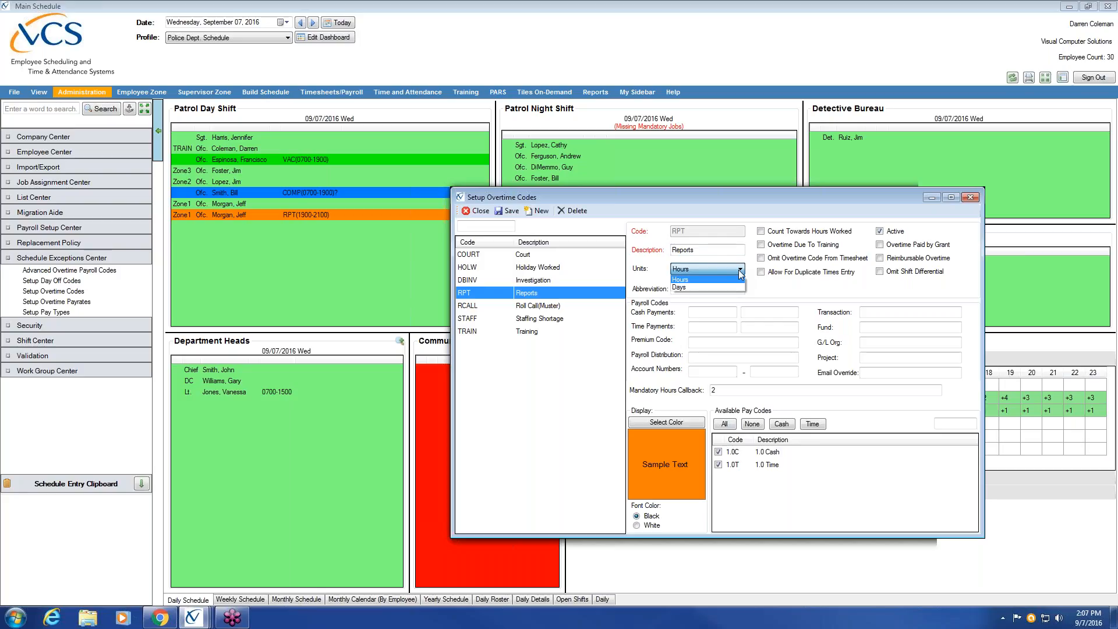
left_click(710, 281)
left_click_drag(739, 198, 640, 175)
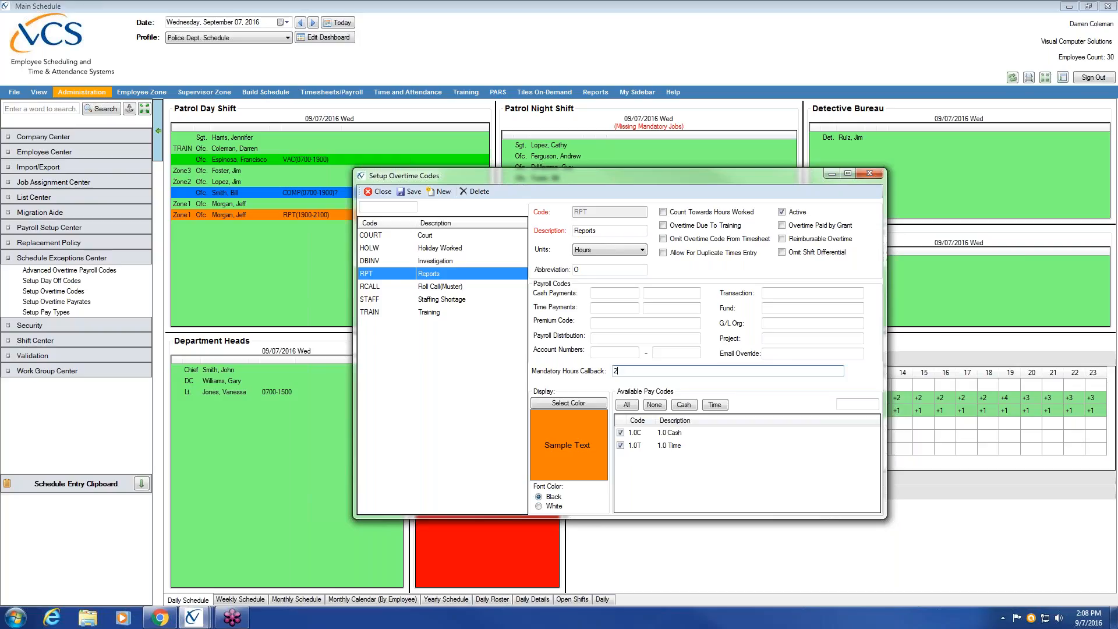
- Enter 3 as the Mandatory Hours Callback for the Reports and Court overtime codes without saving, and minimize the setup window
key("BackSpace")
type("3")
left_click(460, 235)
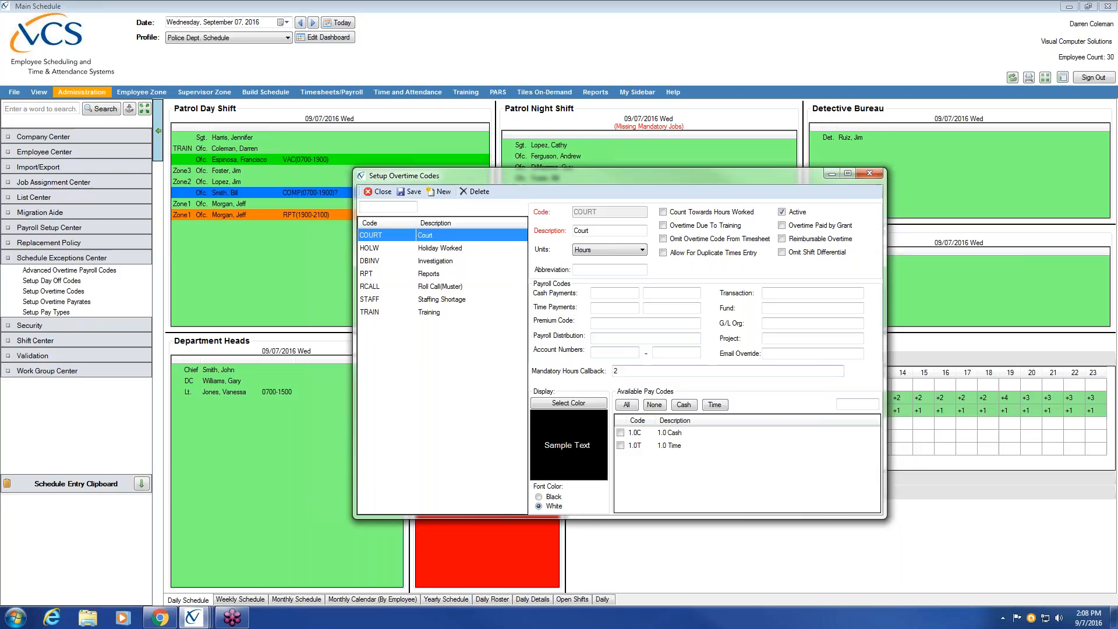
type("3")
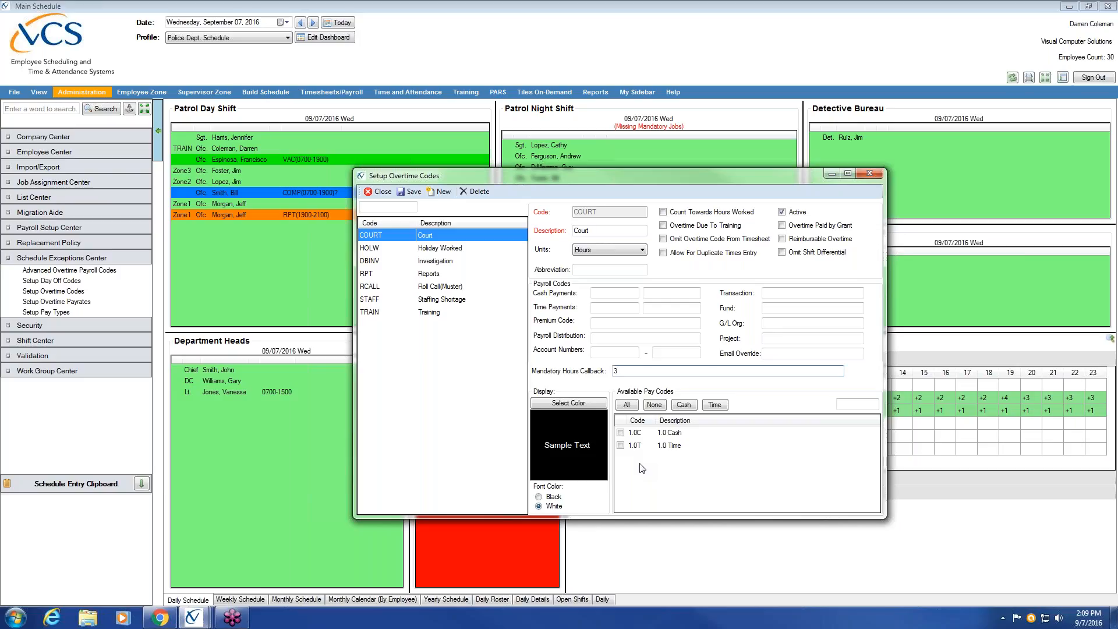
left_click(833, 172)
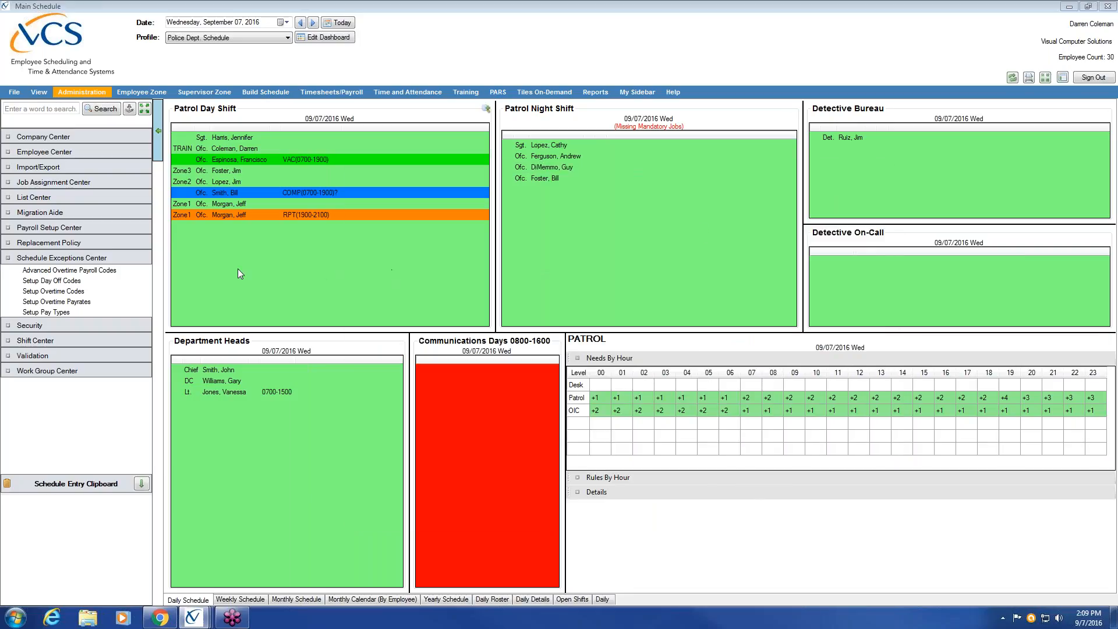
- Create and save a pay type with code 1.5C, description 1.5 Cash, Cash method and factor 1.5
left_click(85, 311)
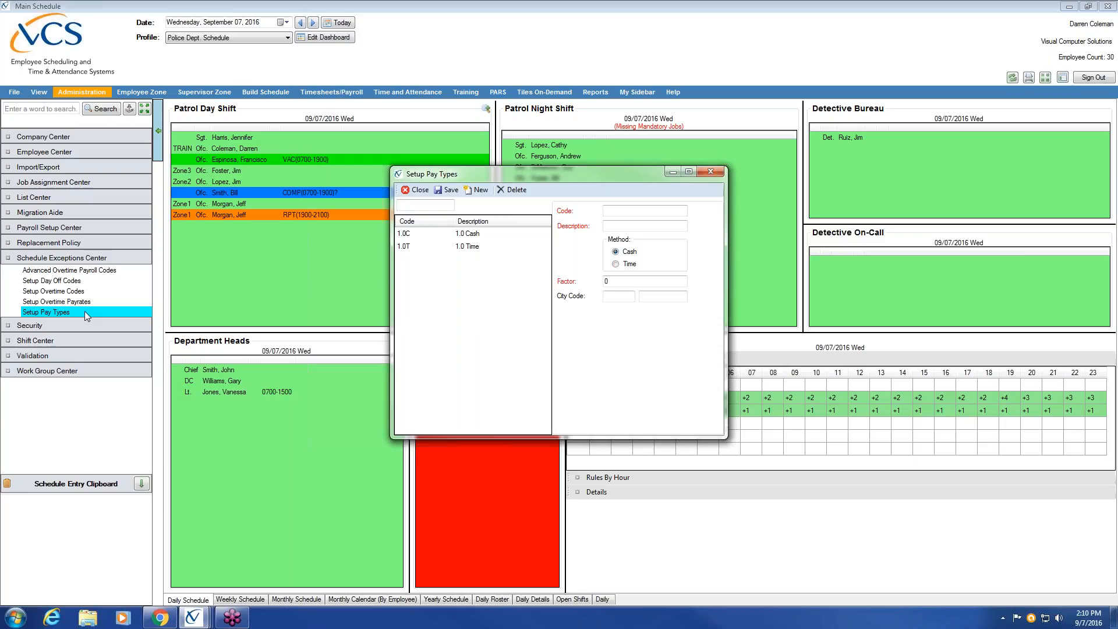
left_click(481, 191)
left_click(633, 208)
type("1.5")
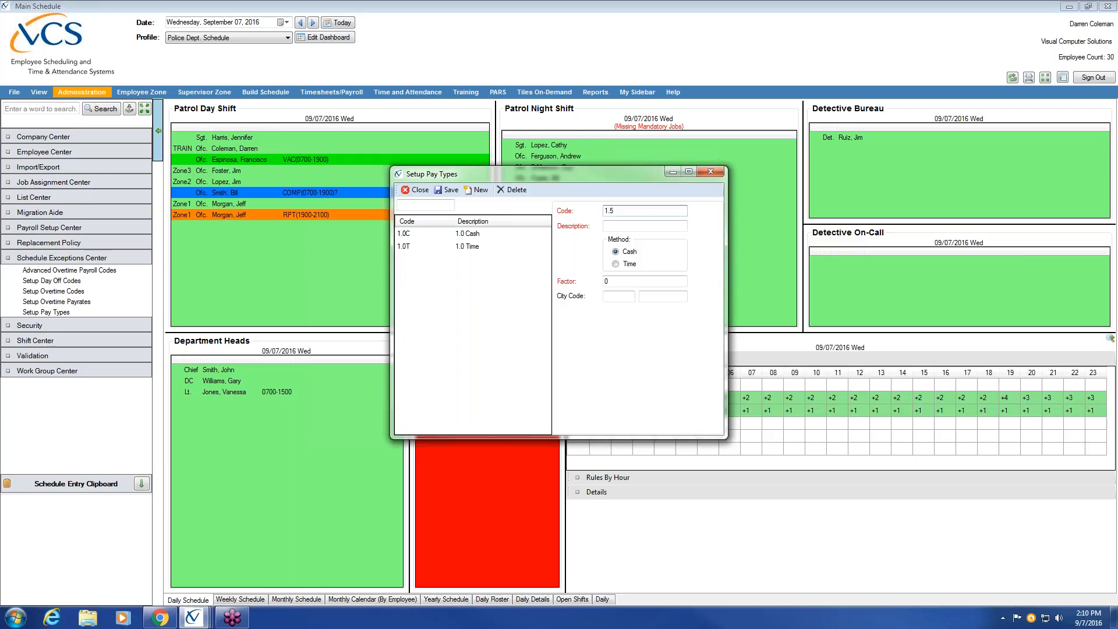
type("C")
key("Tab")
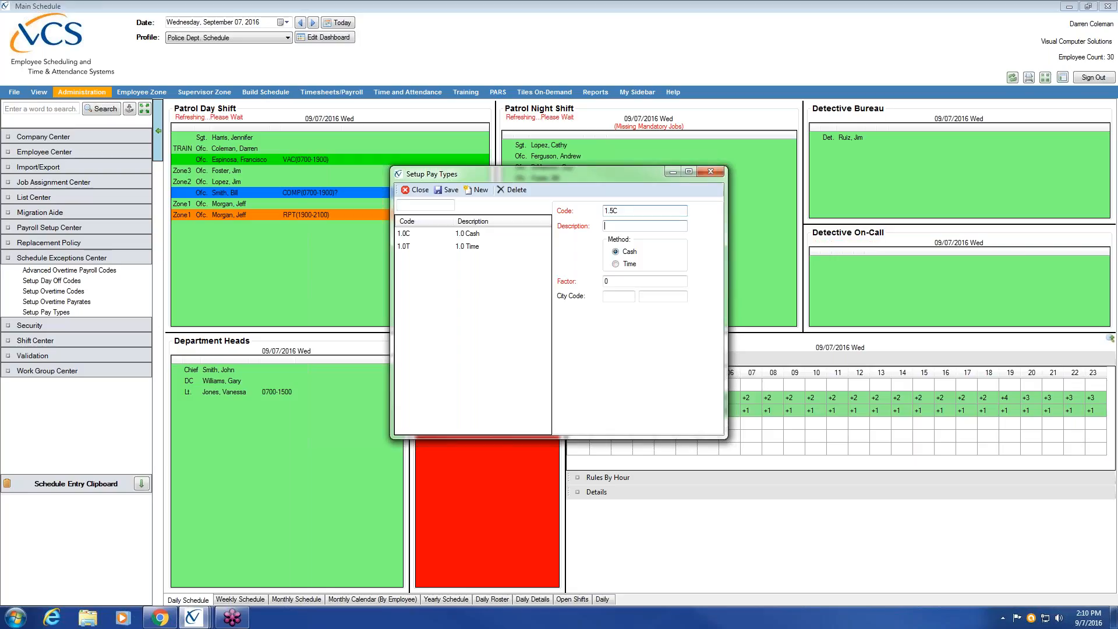
type("1.5 Cash")
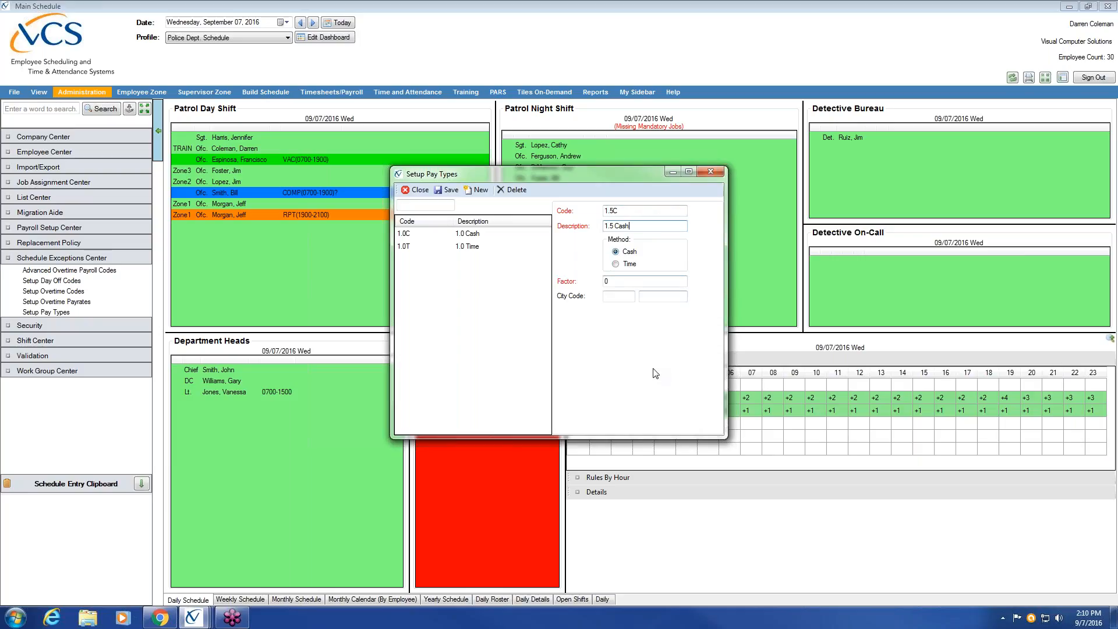
left_click(617, 281)
type("1.5")
left_click(447, 190)
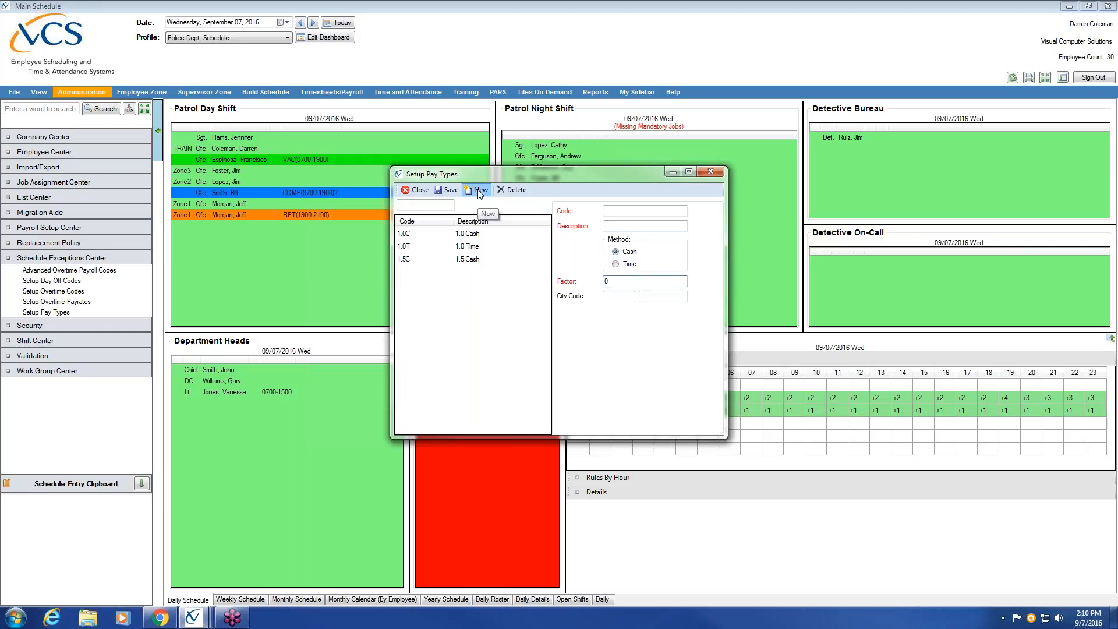
- Create and save a pay type with code 1.5T, description 1.5 Time, Time method, factor 1.5 and the COMP bank
left_click(617, 210)
type("1.5T")
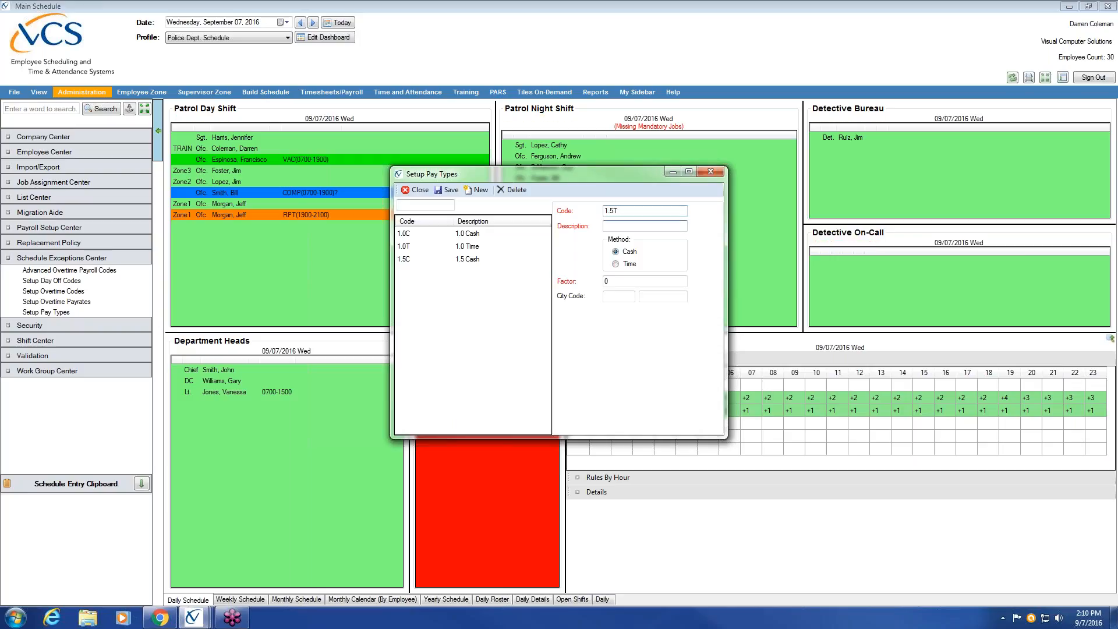
type(".5 Time")
left_click(617, 265)
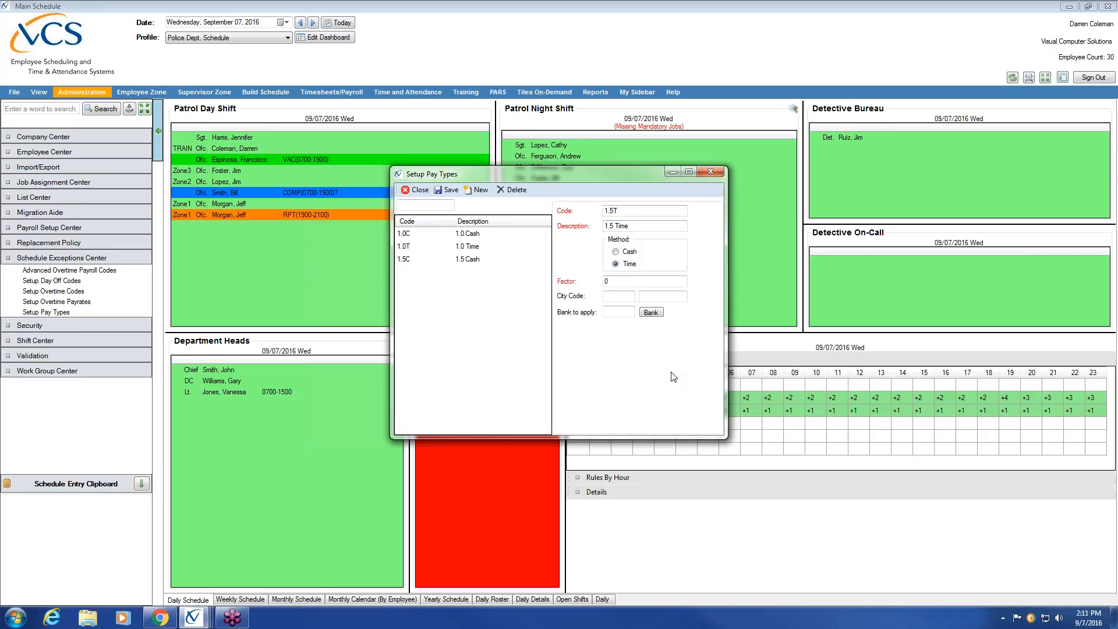
left_click(611, 281)
type("1.5")
left_click(656, 314)
left_click(564, 369)
left_click(657, 314)
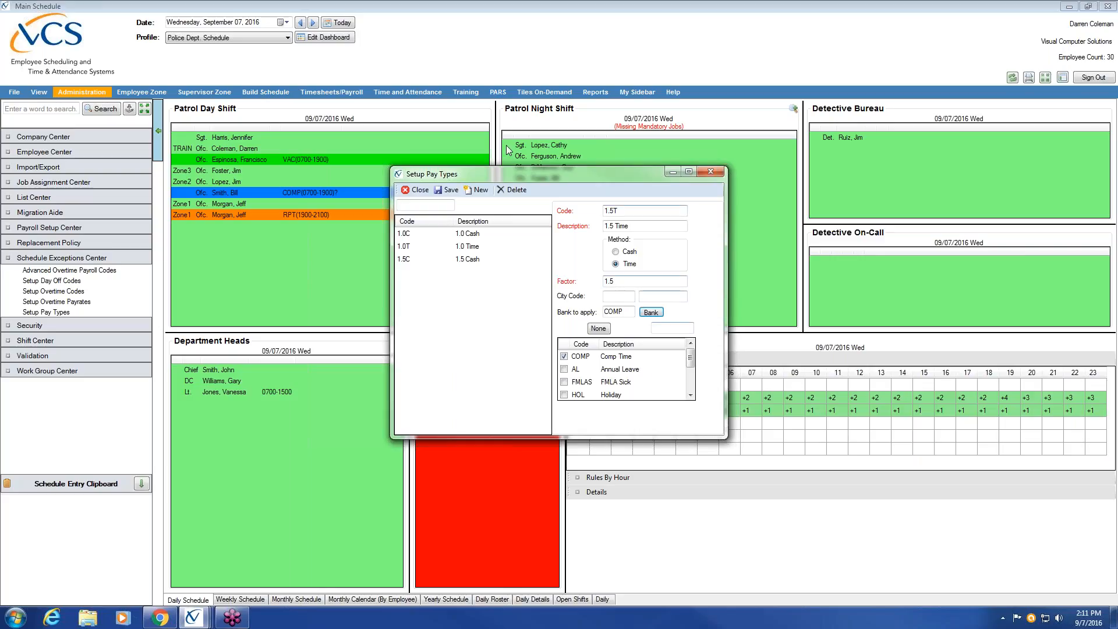
left_click(447, 190)
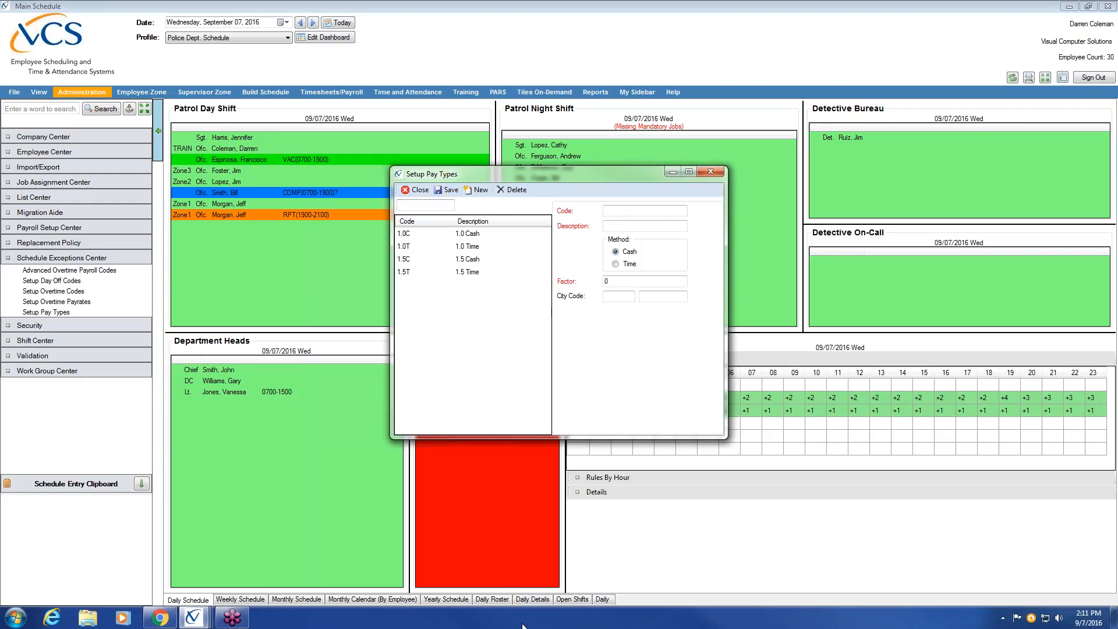
- Review the settings of pay types 1.0C, 1.0T, 1.5C and 1.5T, and close the pay type setup
left_click(459, 235)
left_click(459, 248)
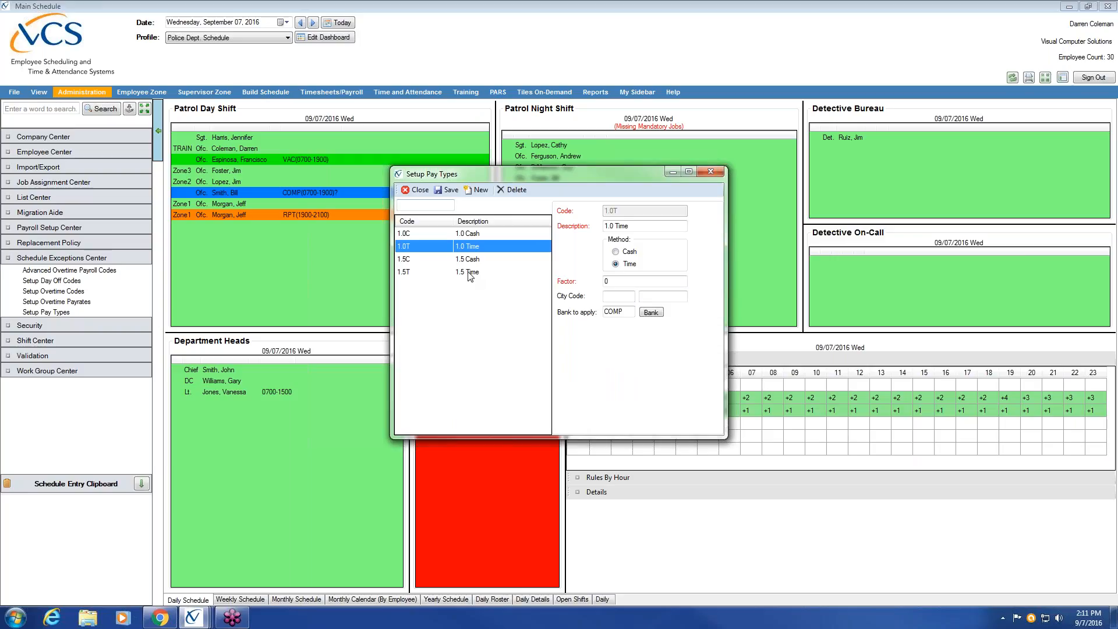
left_click(472, 258)
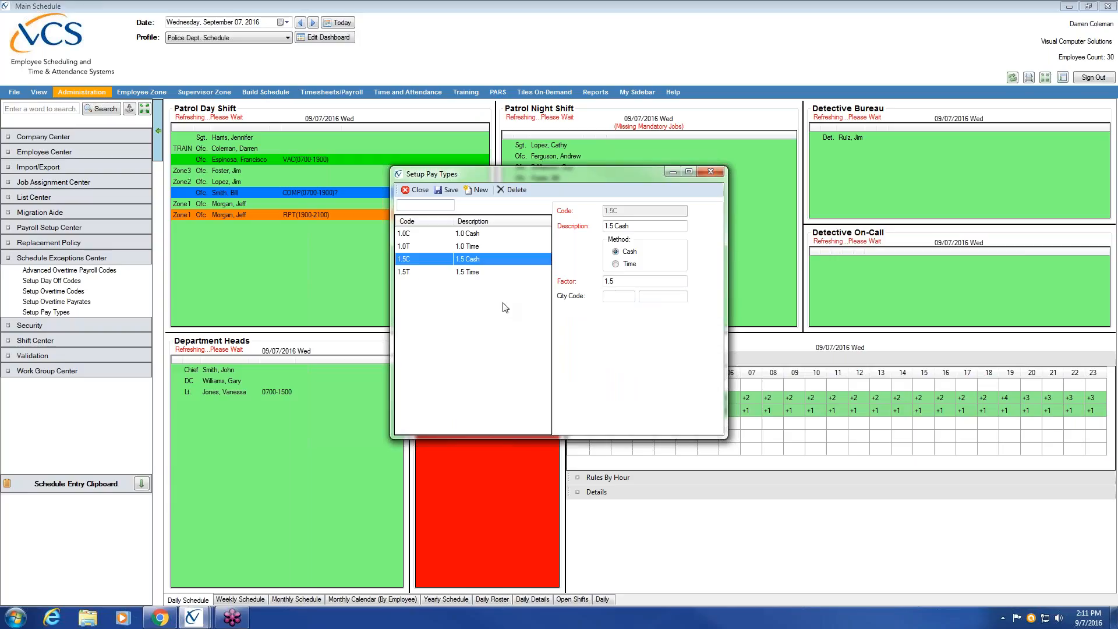
key("Down")
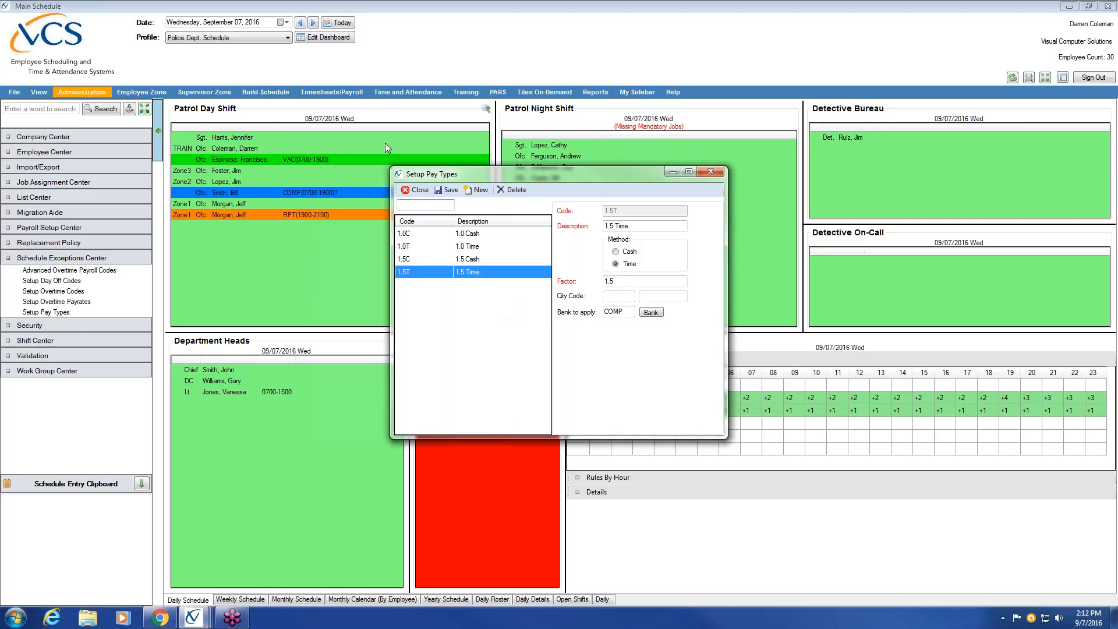
left_click(417, 190)
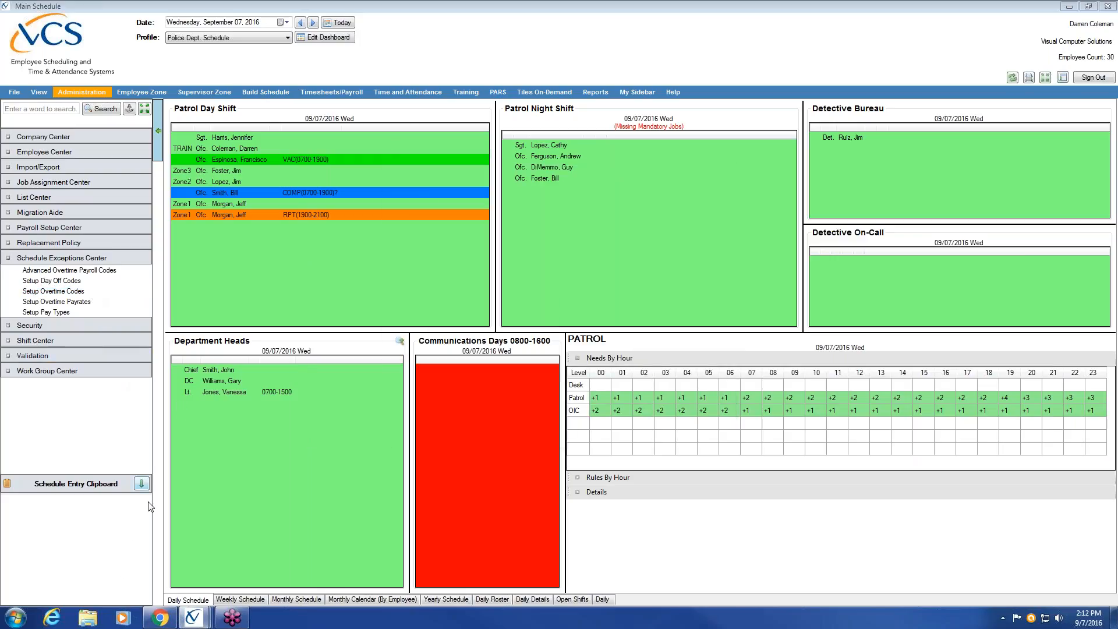
- Close the minimized overtime code setup window and open a fresh one
mouse_move(192, 615)
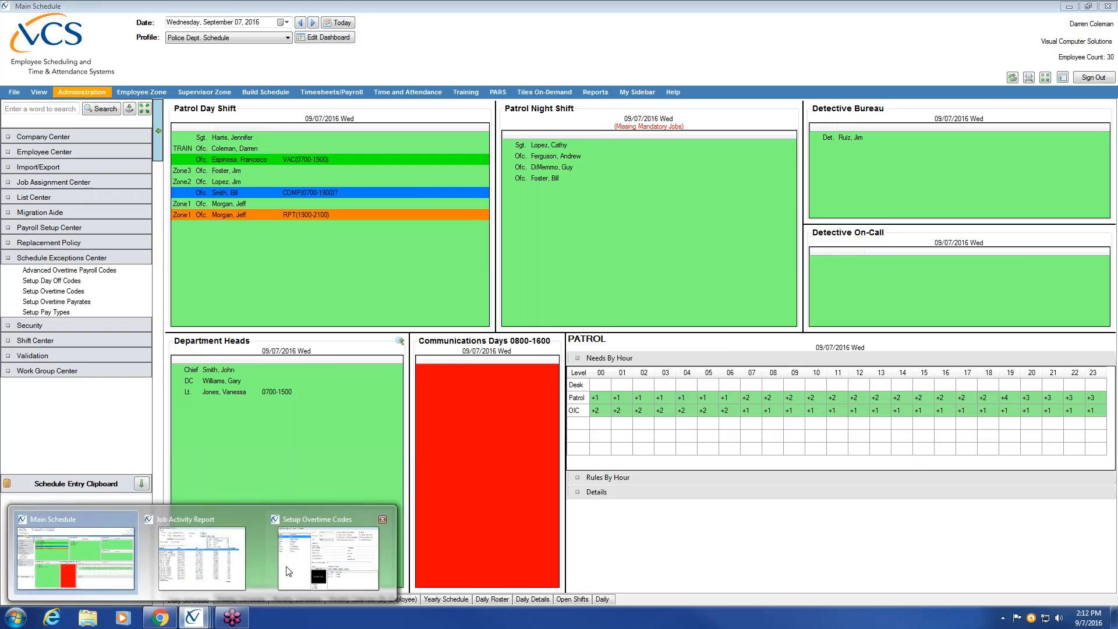
left_click(331, 568)
left_click(873, 173)
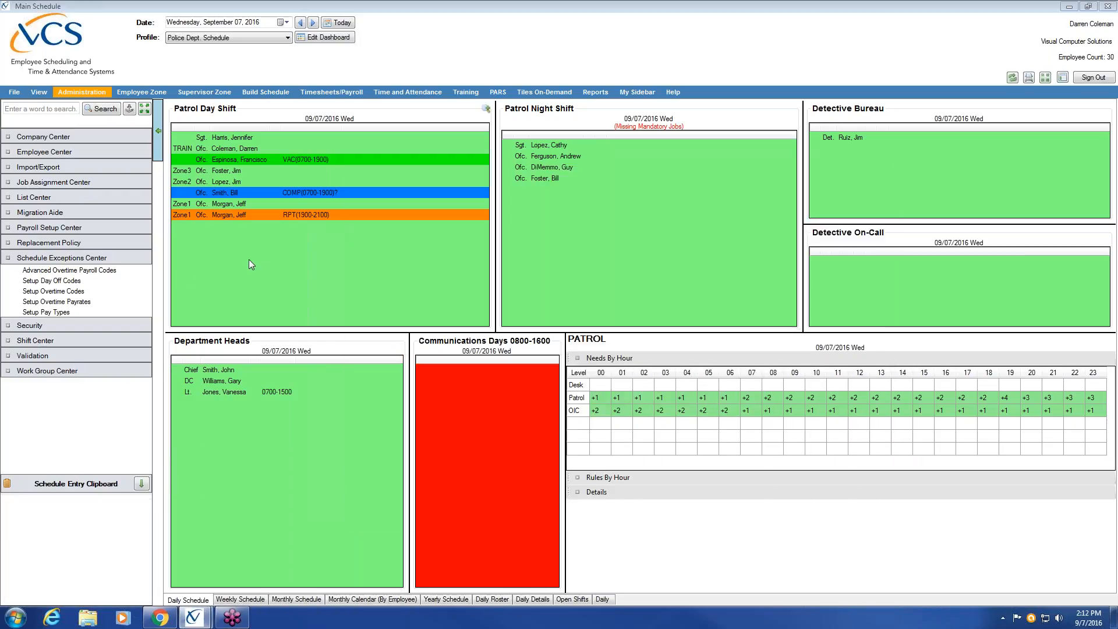
left_click(57, 291)
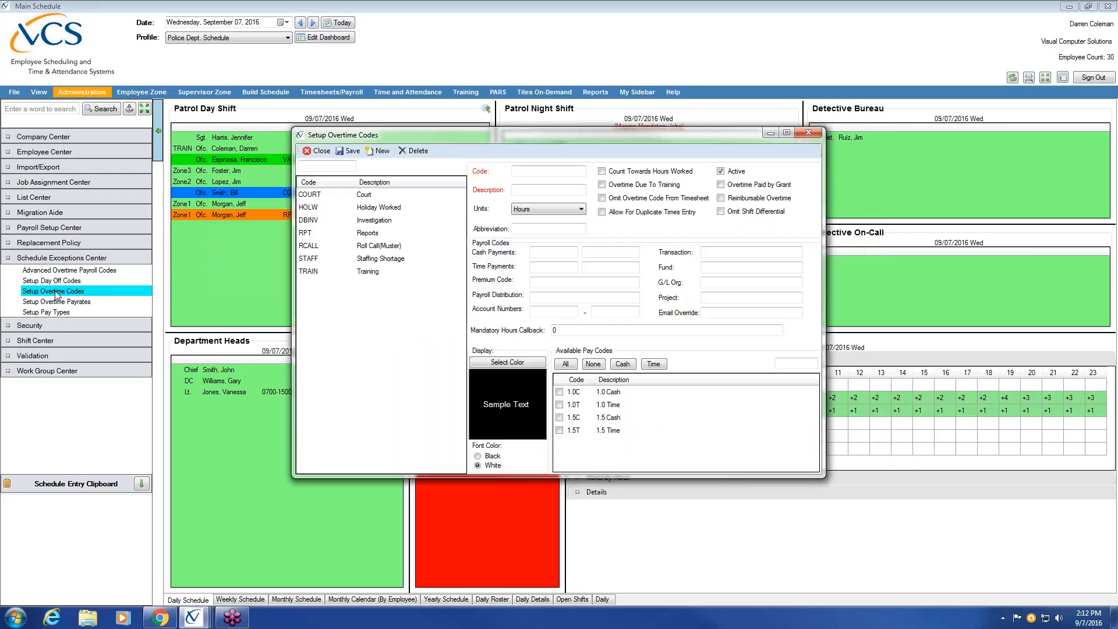
- Create and save overtime code LC described as Late Call, with abbreviation L and the 1.5 Cash pay code
left_click(382, 150)
left_click(549, 172)
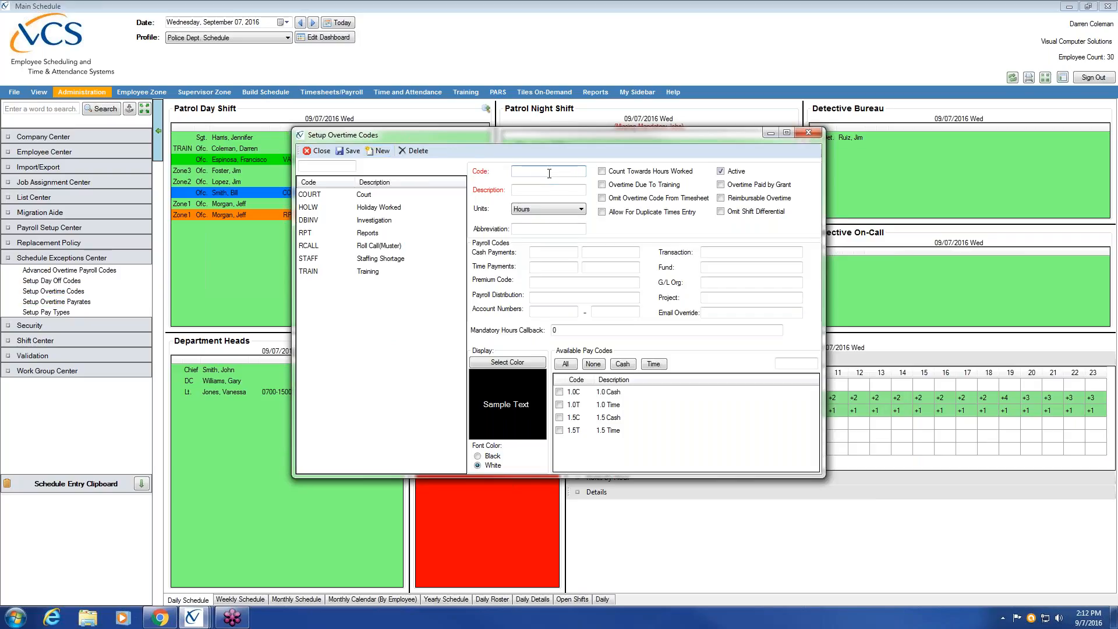
type("LC")
key("Tab")
type("Late Call")
left_click(533, 229)
left_click(579, 330)
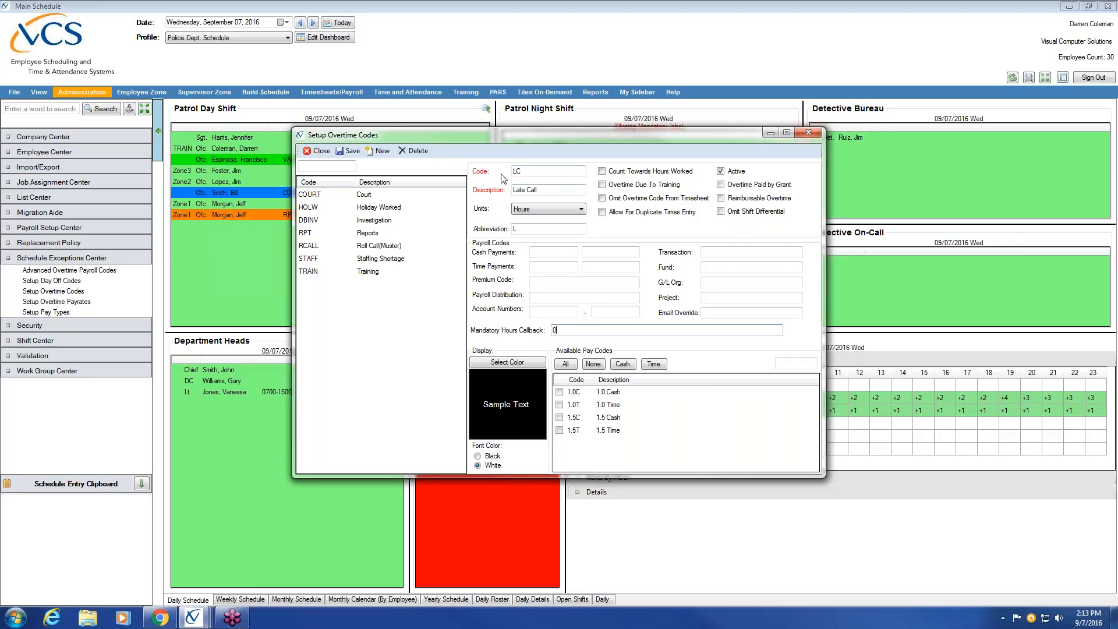
left_click(560, 418)
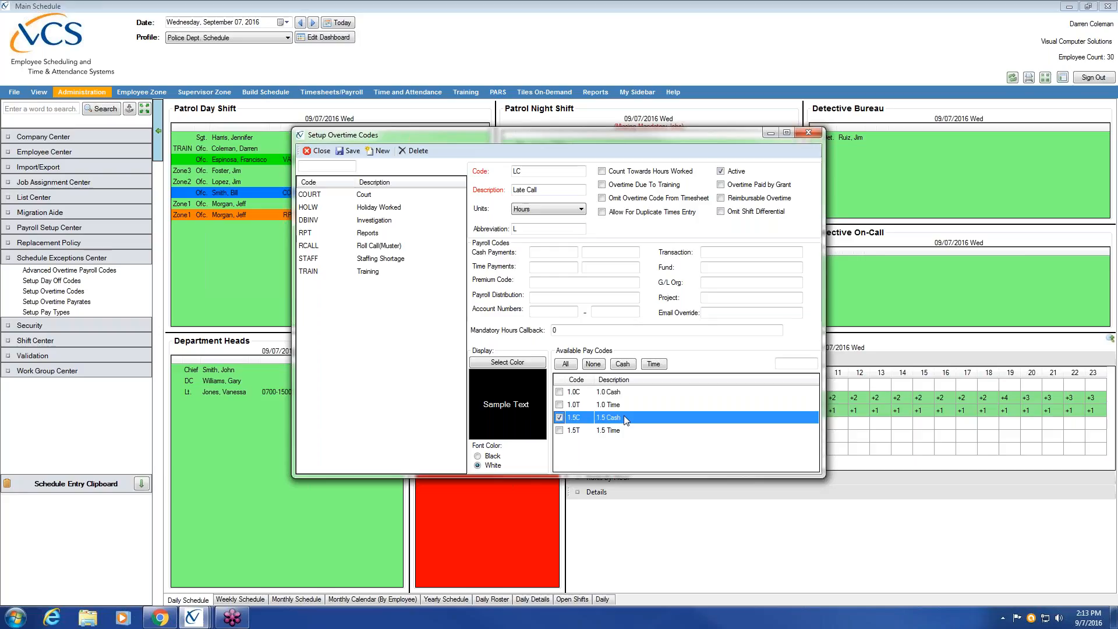
left_click(351, 151)
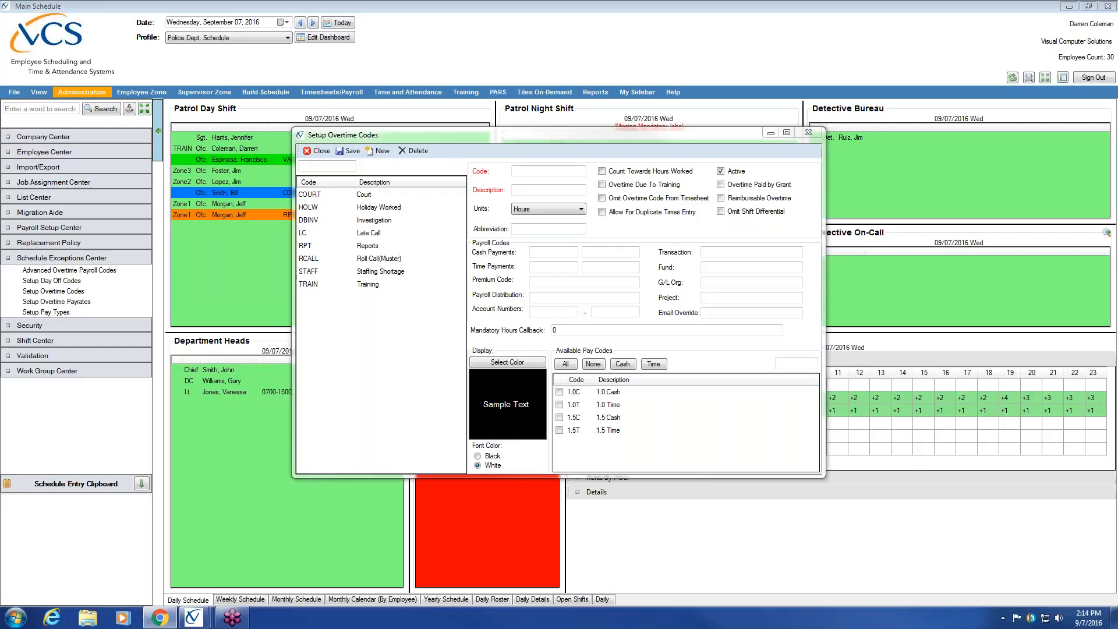
- Switch to the web version of VCS in Chrome and view the daily schedule back to Saturday 9/3/2016
left_click_drag(1117, 83, 645, 59)
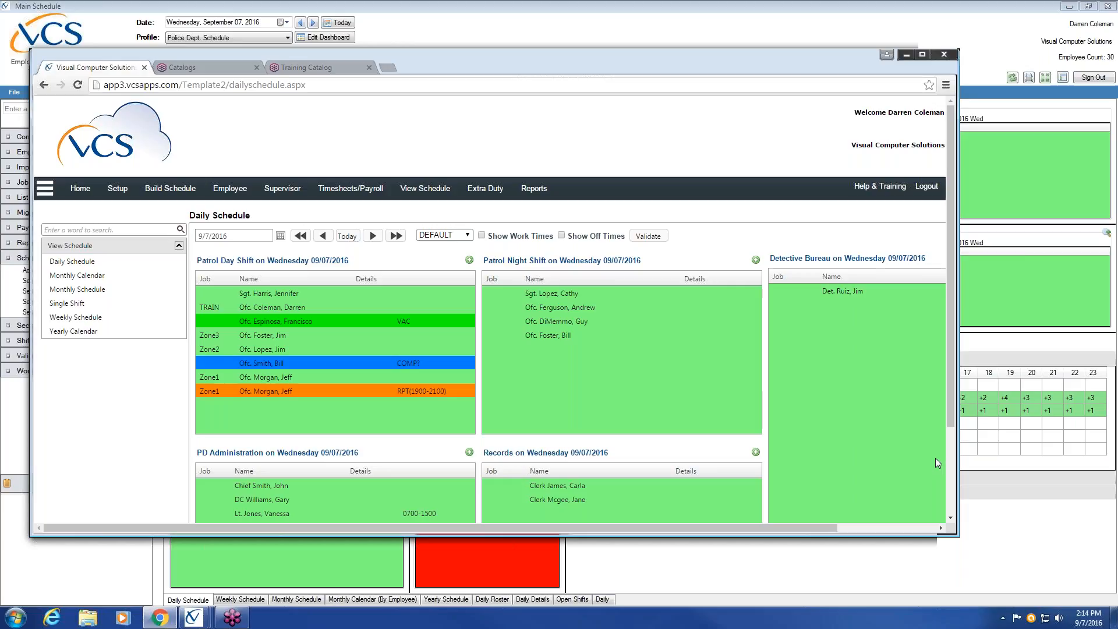
left_click(323, 235)
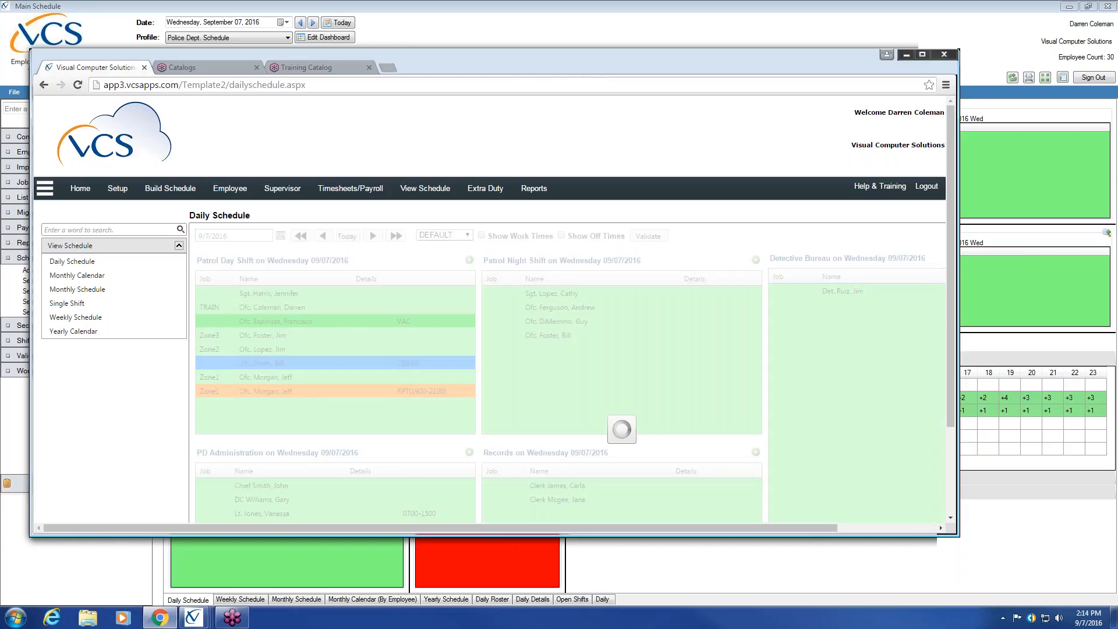
left_click(323, 235)
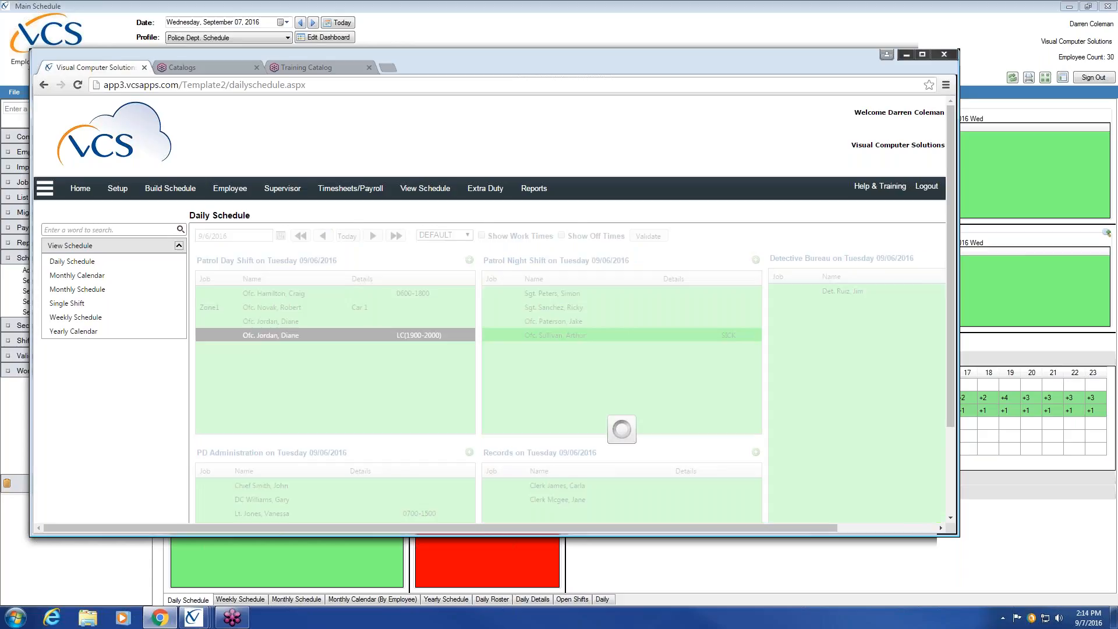
left_click(322, 235)
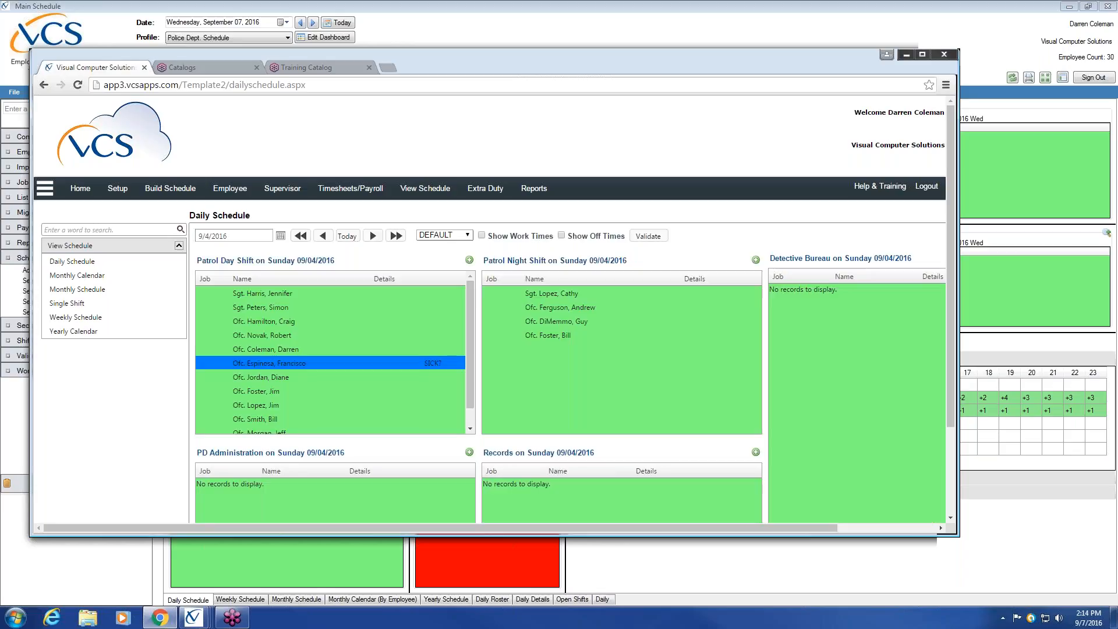
left_click(322, 235)
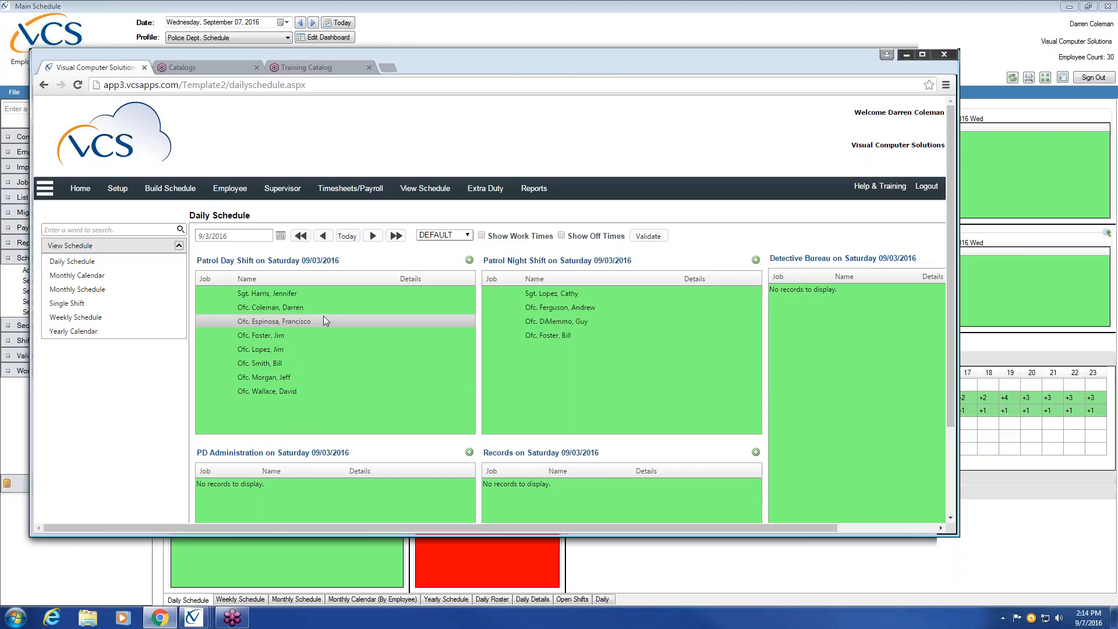
- Start a new overtime payment request, choosing the officer as the employee and 9/3/2016 as the date
left_click(236, 190)
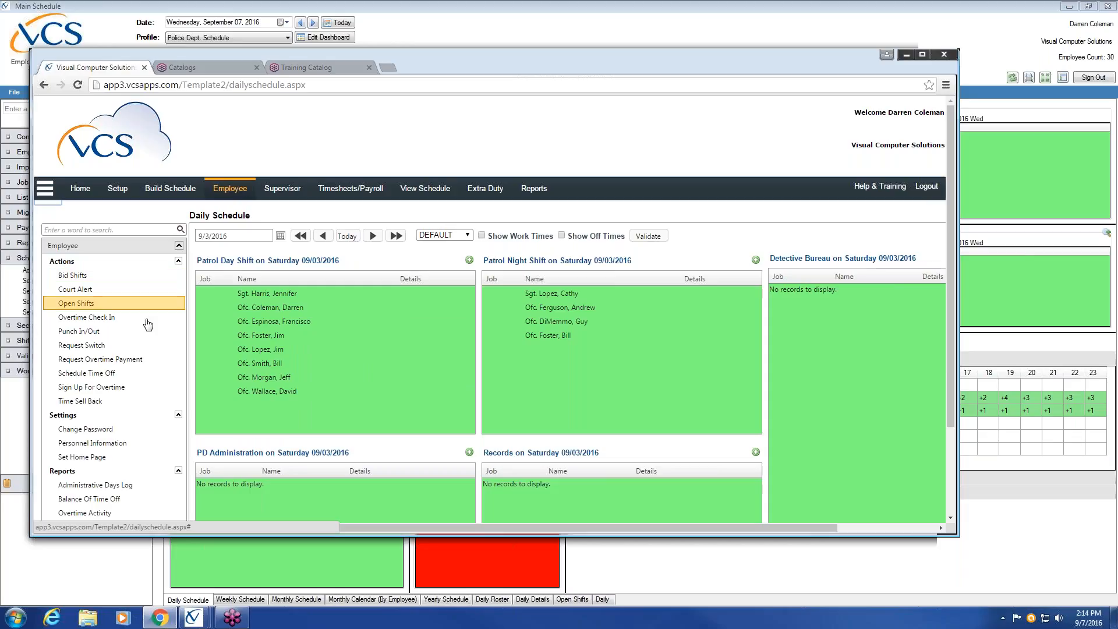
left_click(129, 361)
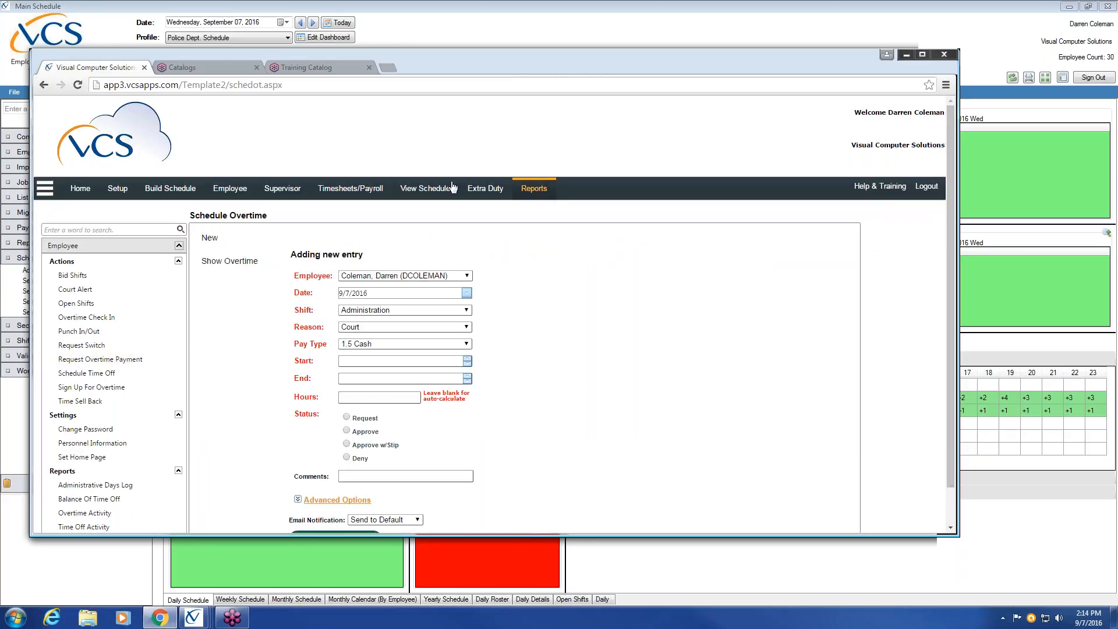
left_click(467, 277)
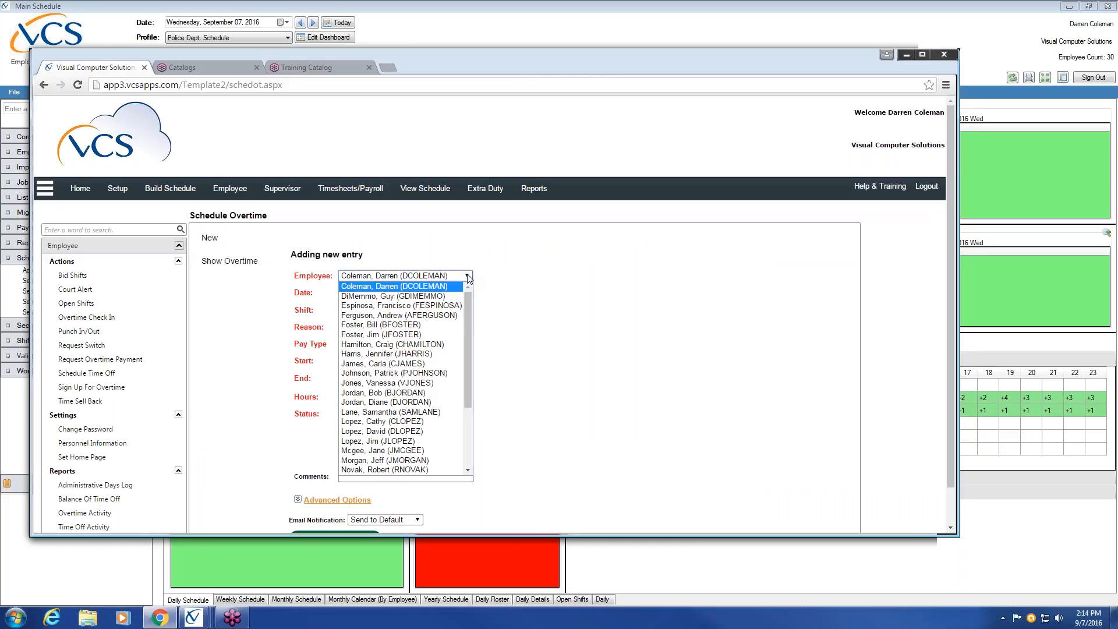
left_click(402, 305)
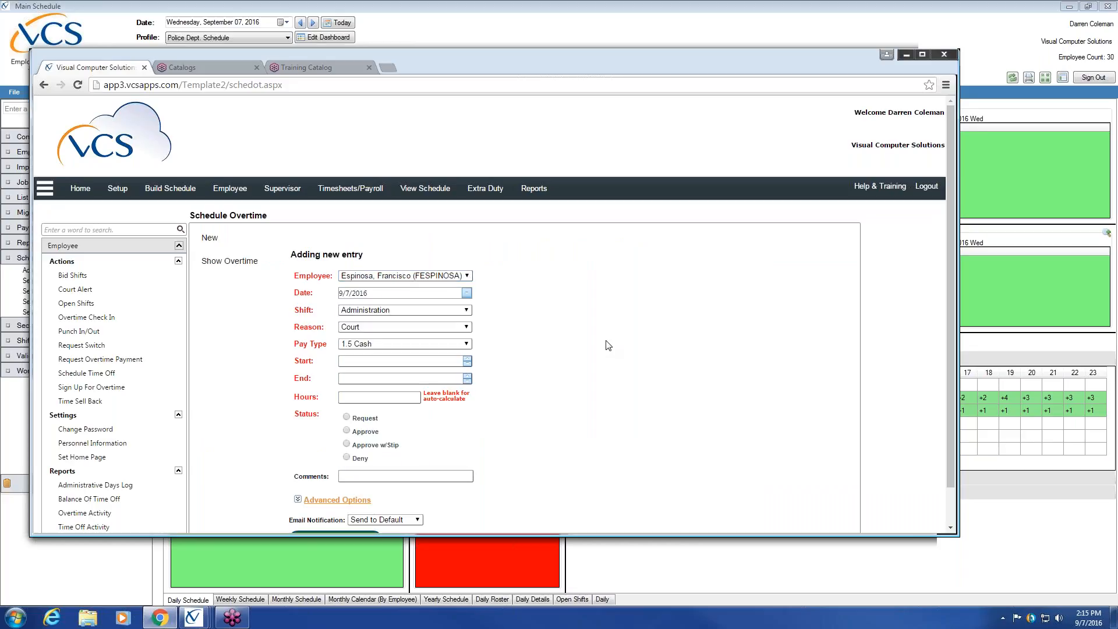
scroll(292, 262, "down", 1)
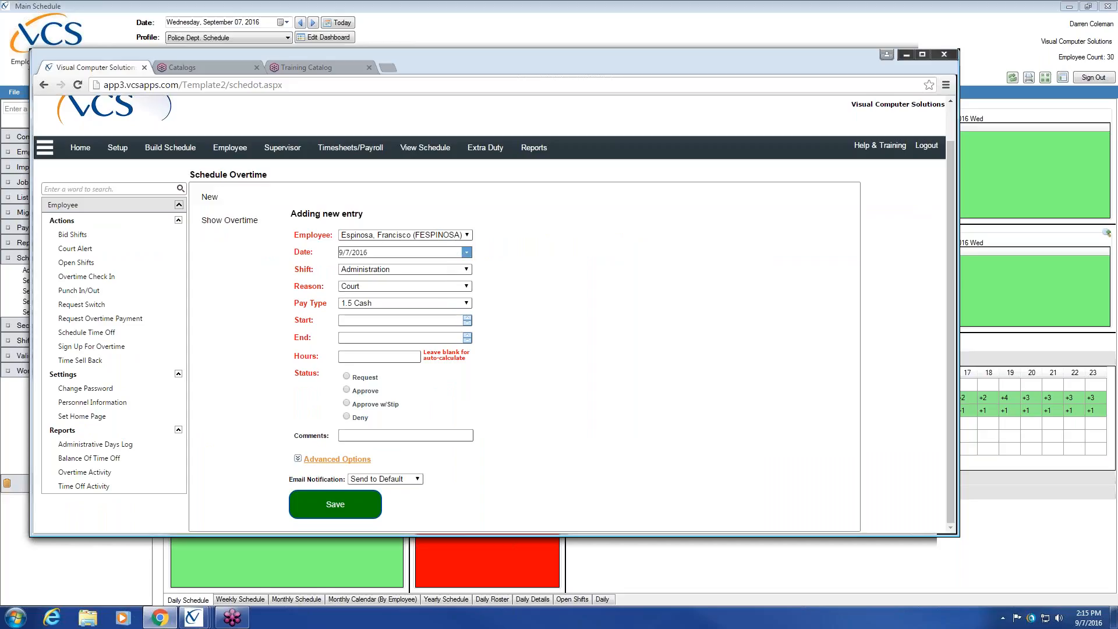
left_click(466, 254)
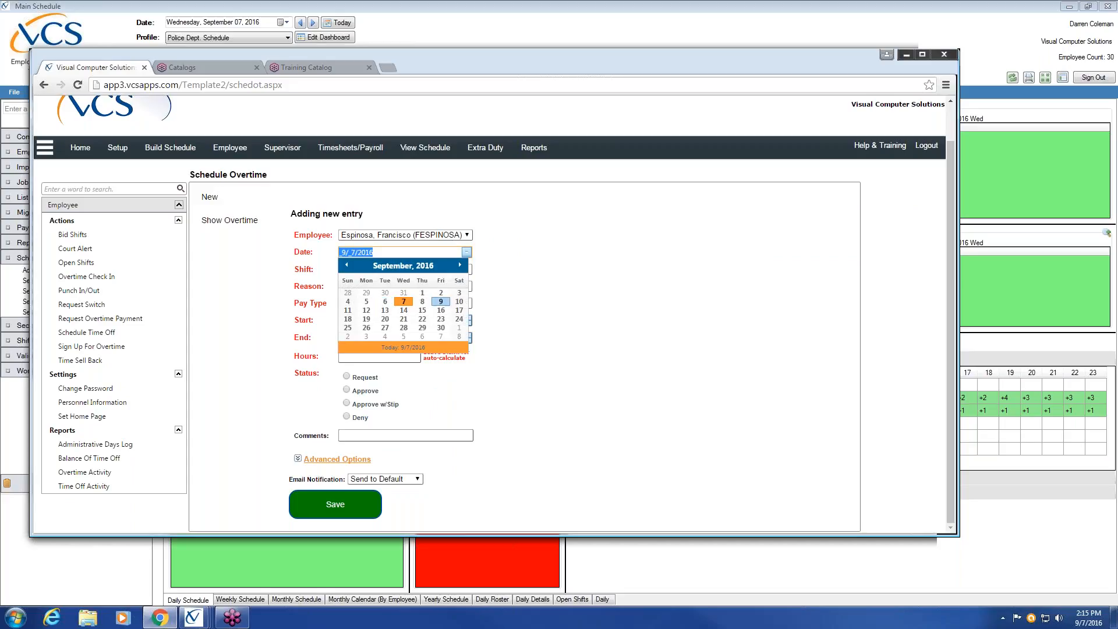
left_click(459, 292)
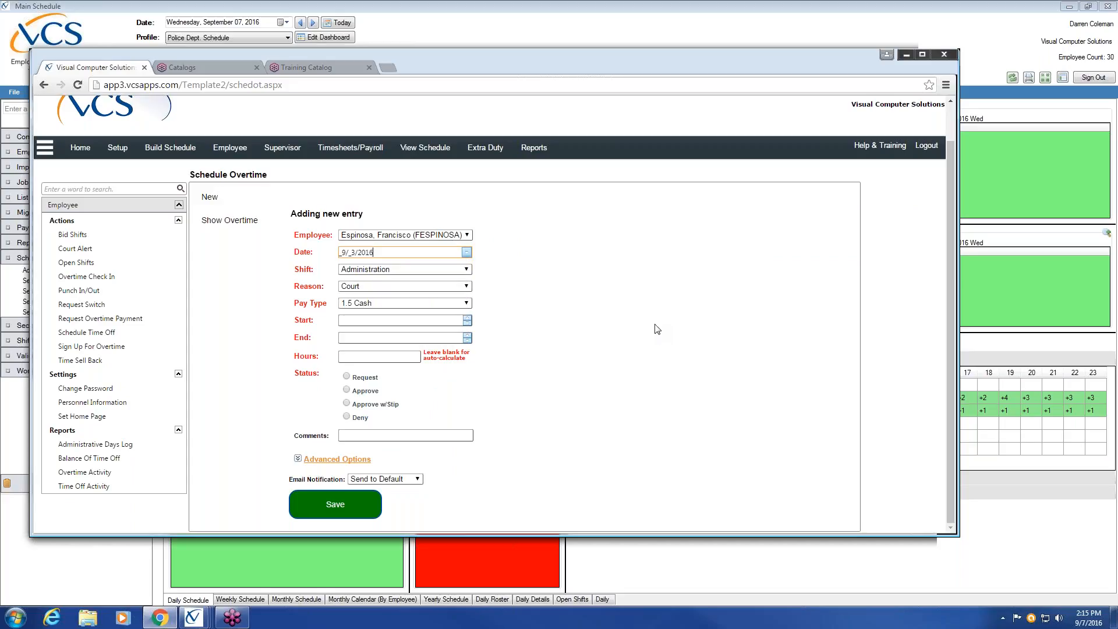
- Set the overtime entry's shift to Patrol Day Shift and reason to Late Call, keeping the 1.5 Cash pay type
left_click(465, 269)
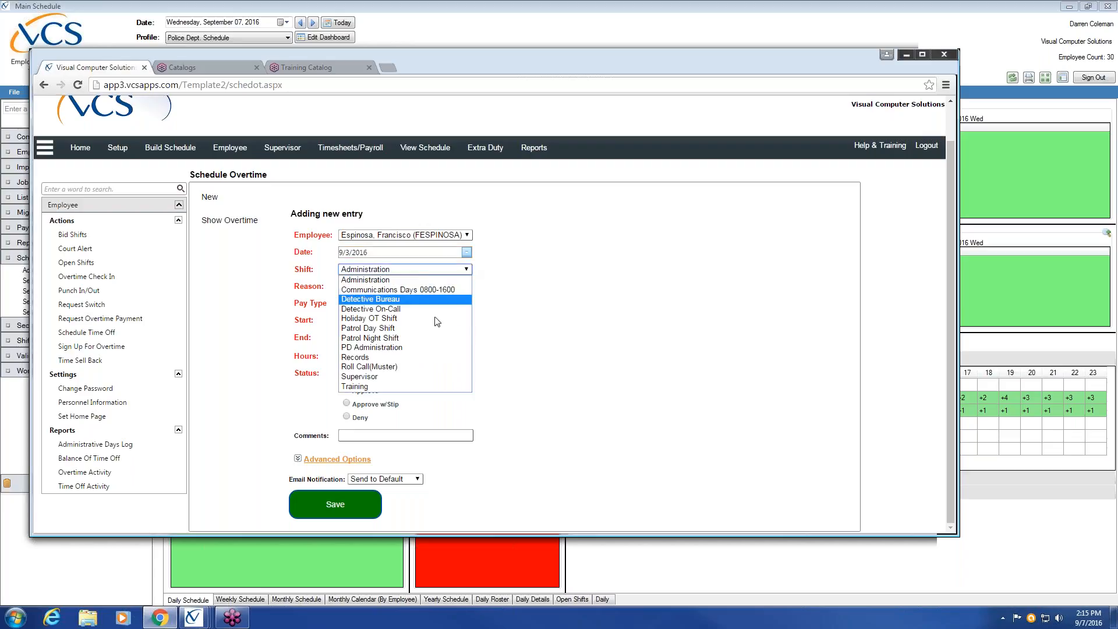
left_click(429, 329)
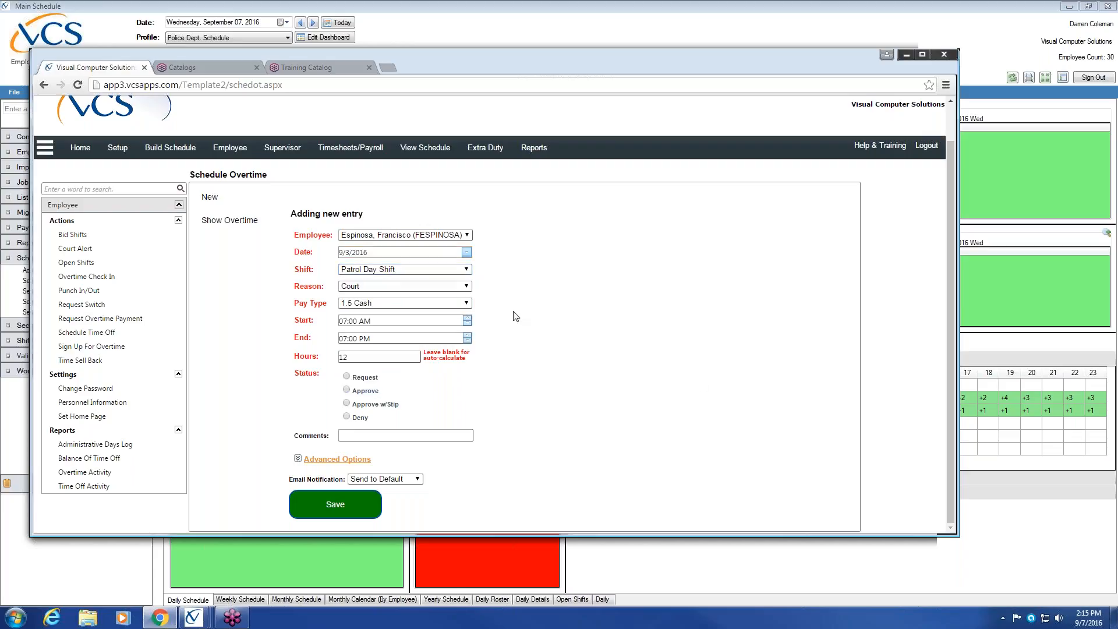
left_click(468, 287)
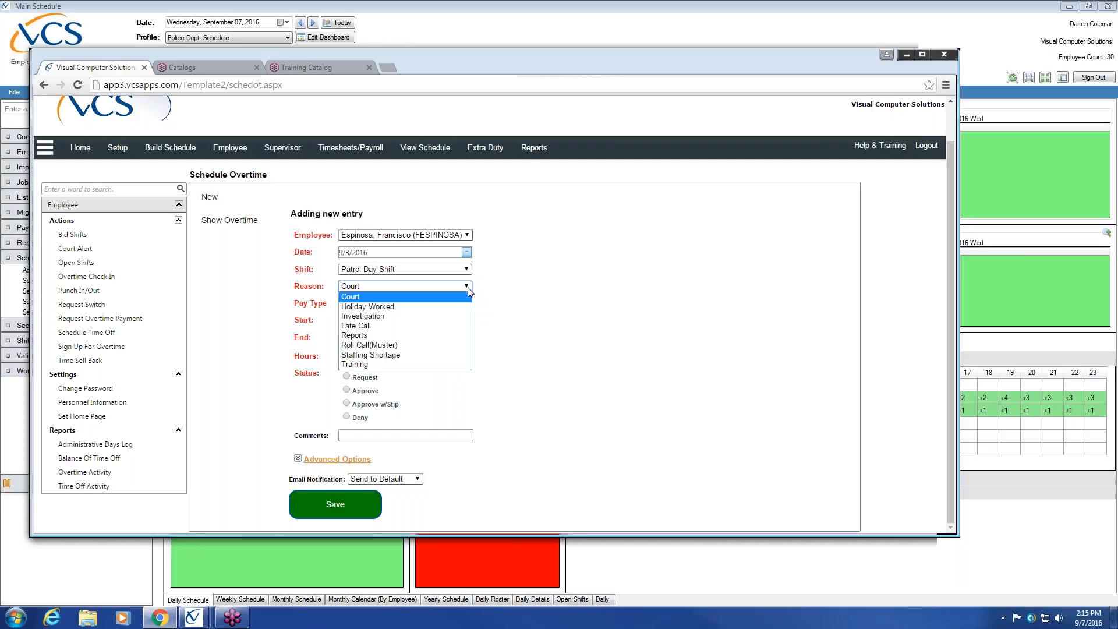
left_click(431, 327)
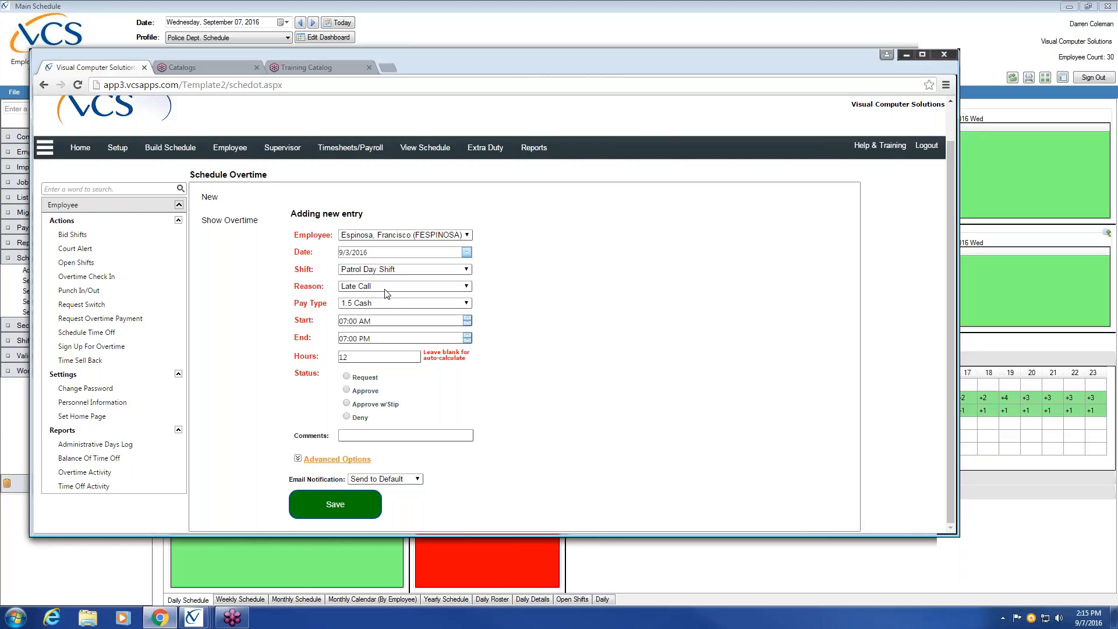
left_click(467, 303)
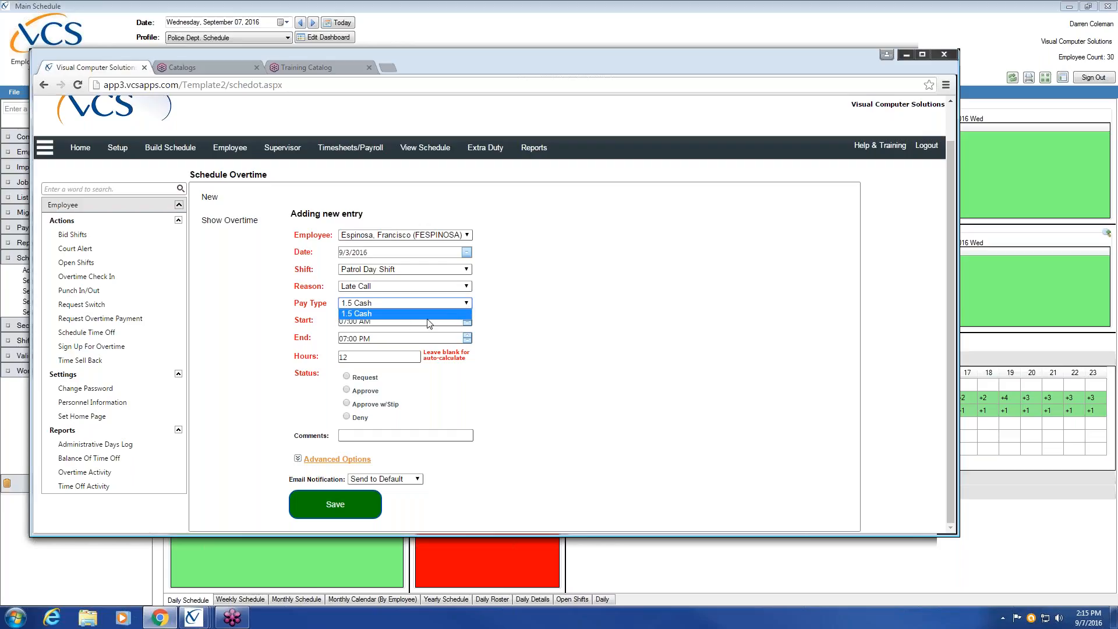
left_click(512, 320)
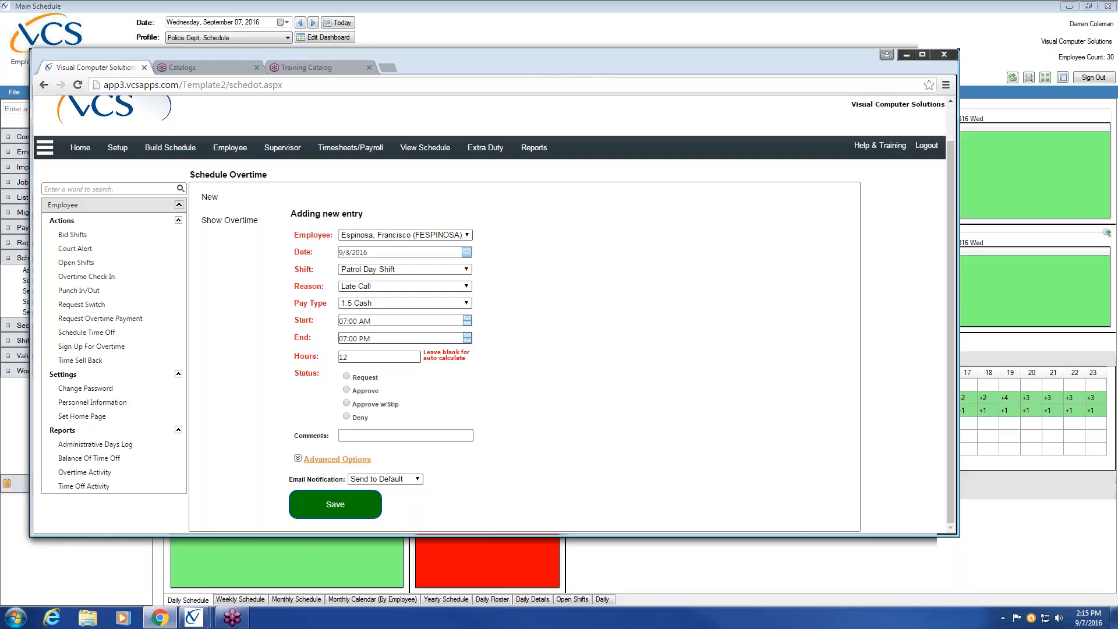
- Set the overtime entry's start time to 07:00 PM
left_click(390, 321)
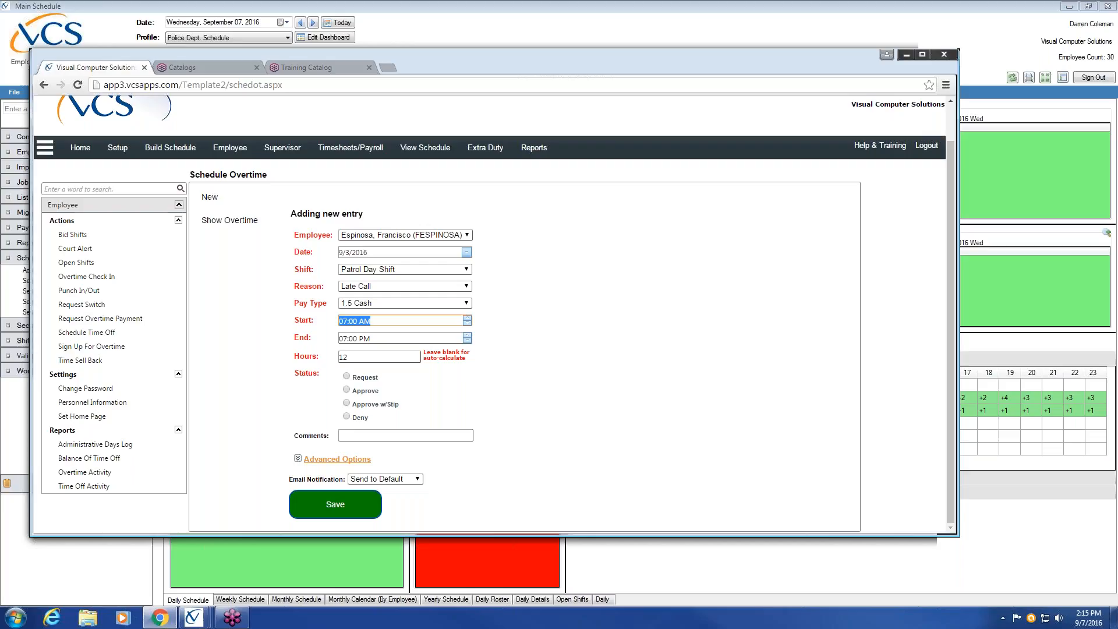
type("07:00 A")
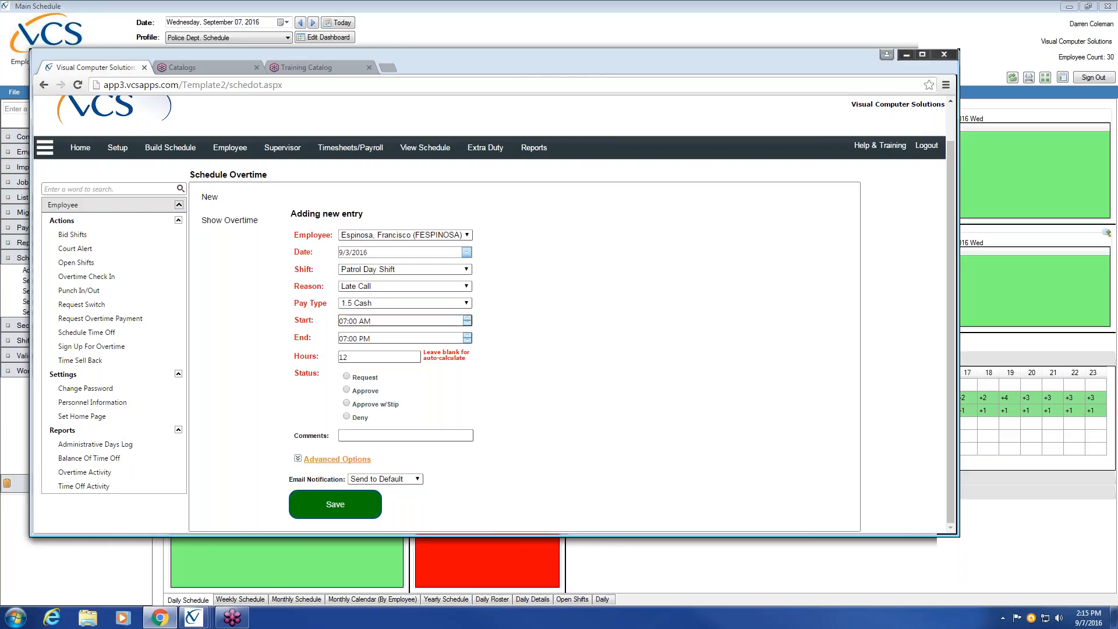
key("BackSpace")
type("P")
key("Tab")
double_click(354, 356)
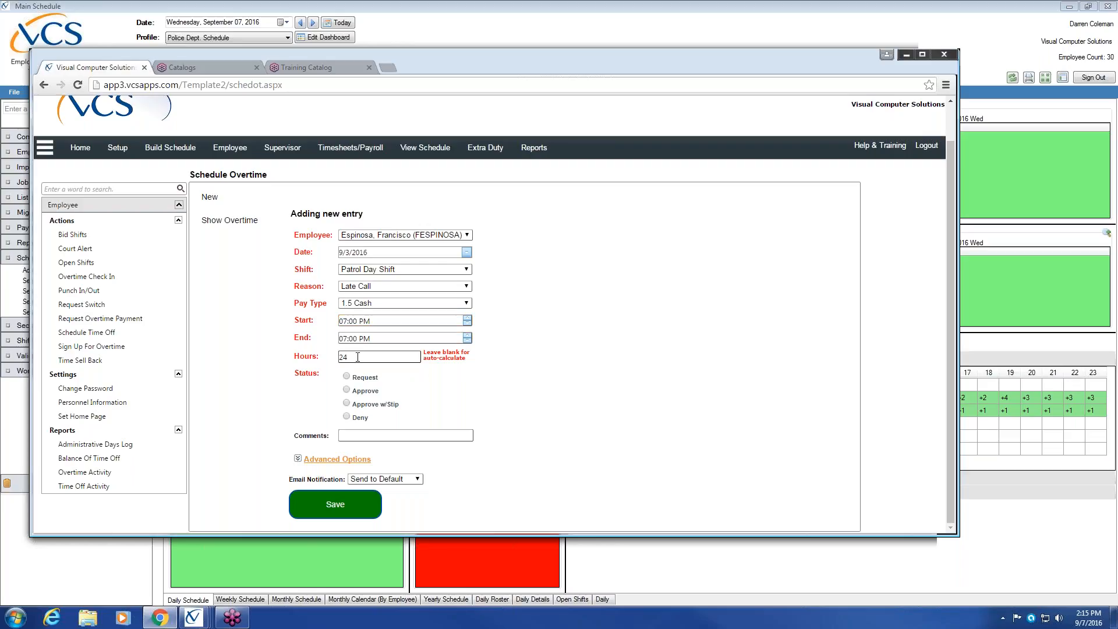
type("24")
- Set the overtime entry's end time to 09:00 PM and let the hours recalculate
left_click(386, 339)
triple_click(386, 341)
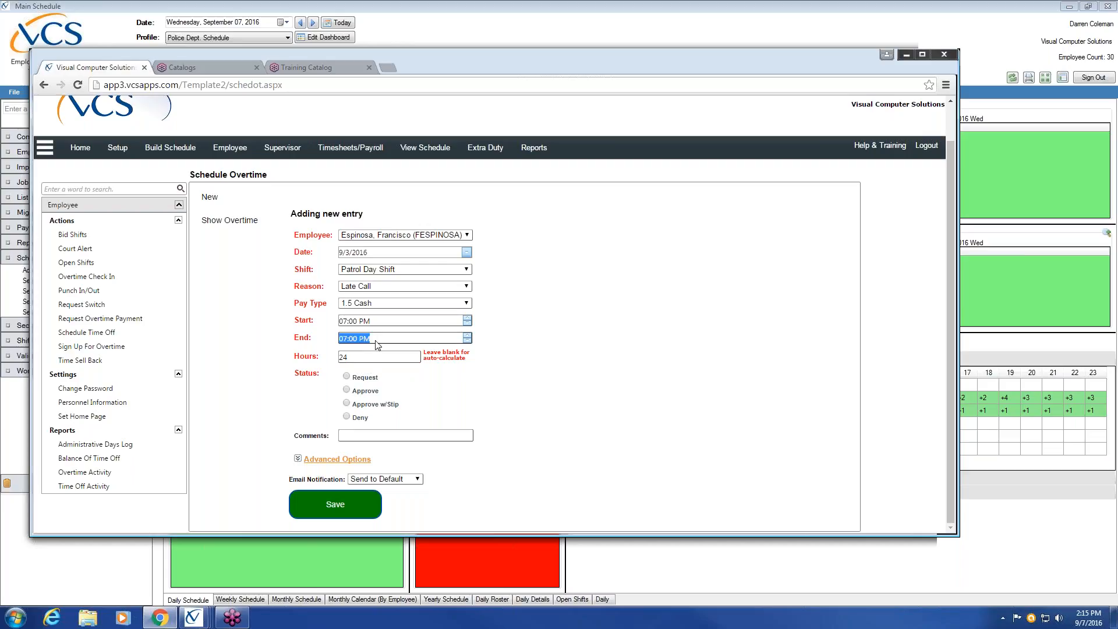
type("0900a")
left_click(380, 359)
key("shift+Tab")
key("End")
key("BackSpace")
key("BackSpace")
type("p")
left_click(373, 357)
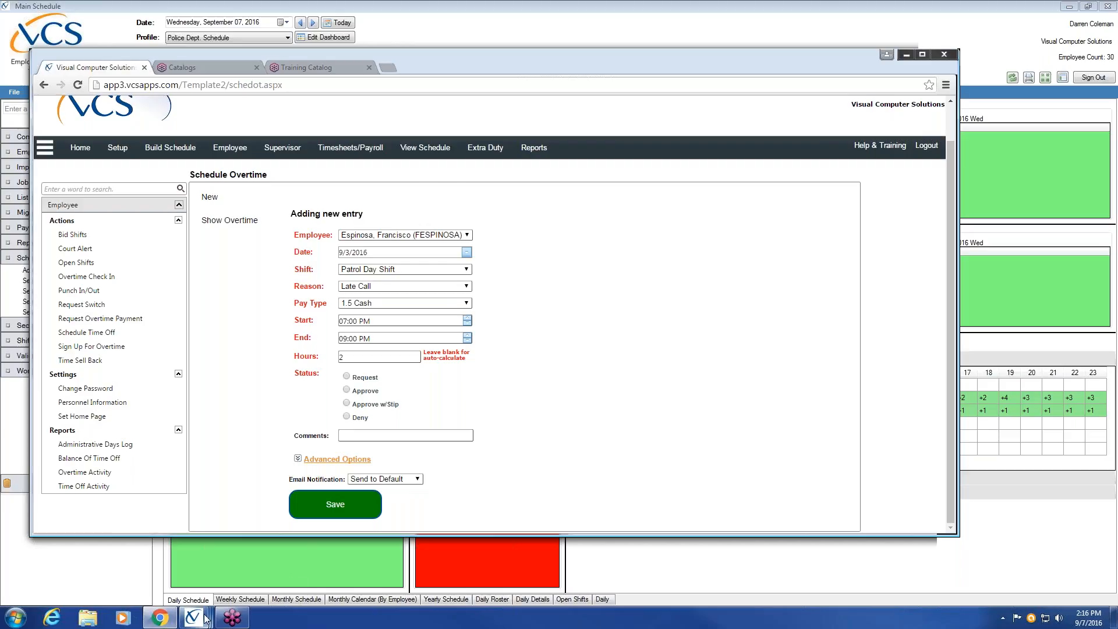
- Switch back to the desktop VCS Main Schedule, review the COURT overtime code's settings, and close the overtime code setup
mouse_move(203, 618)
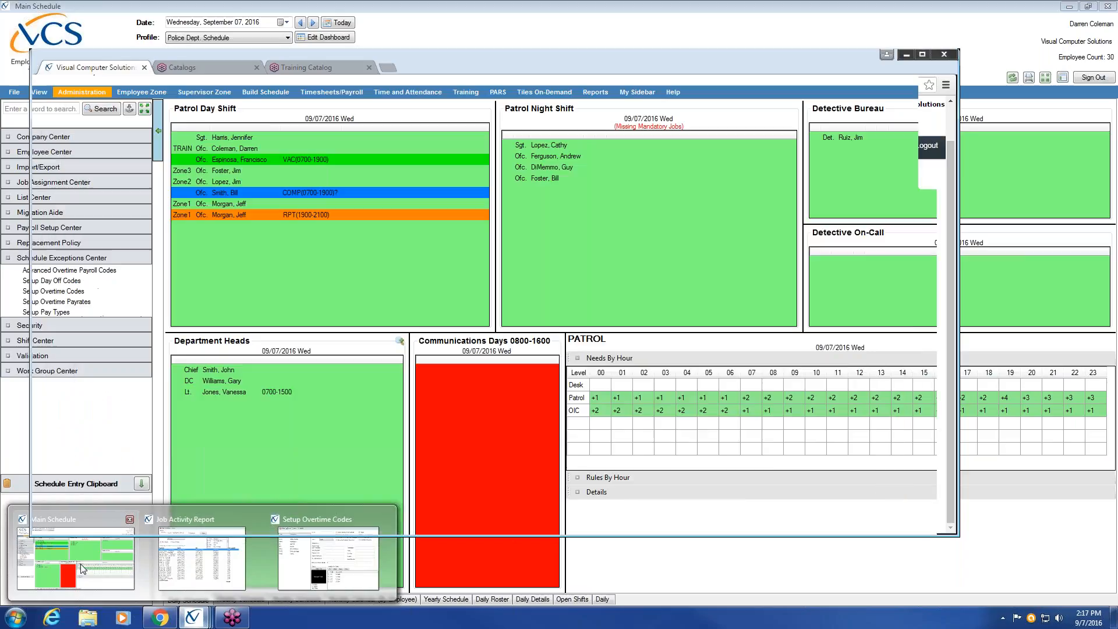
left_click(76, 557)
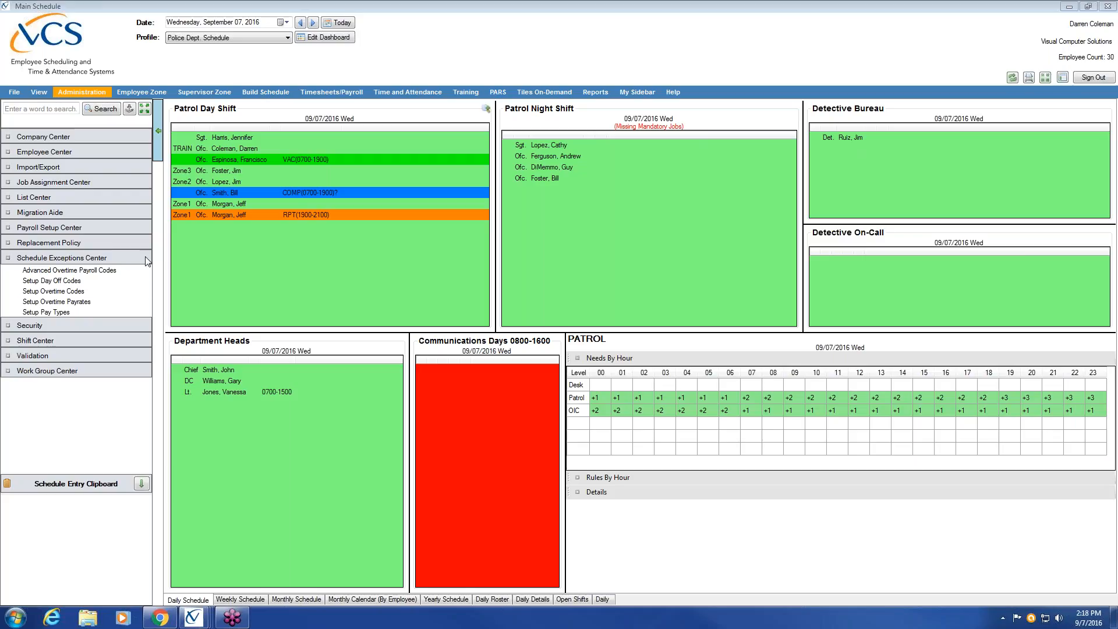
left_click(84, 302)
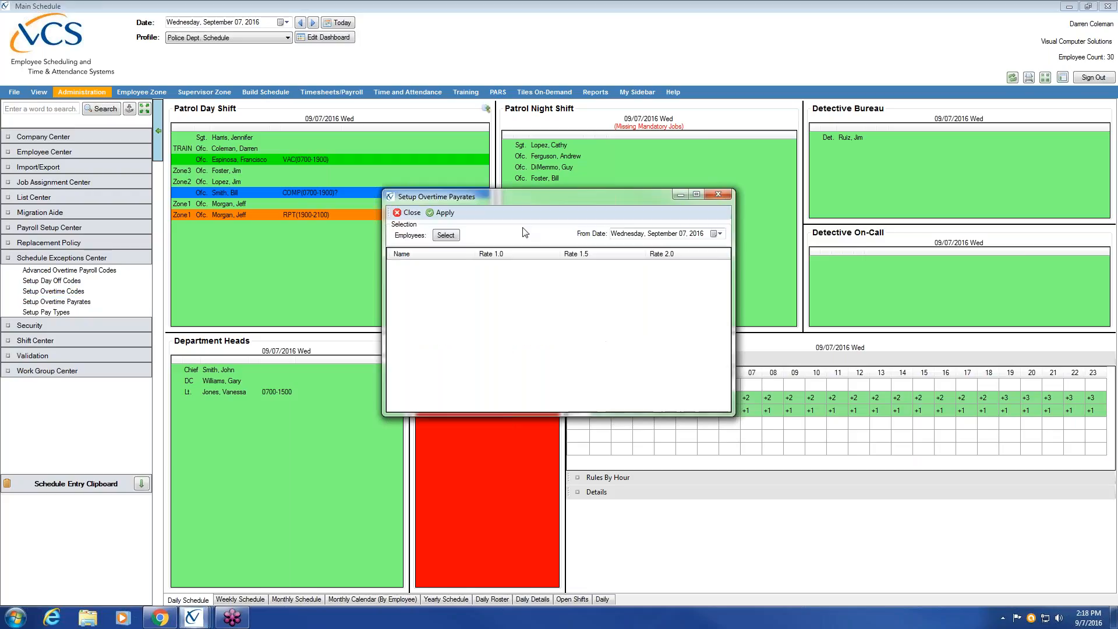
left_click(718, 194)
left_click(68, 293)
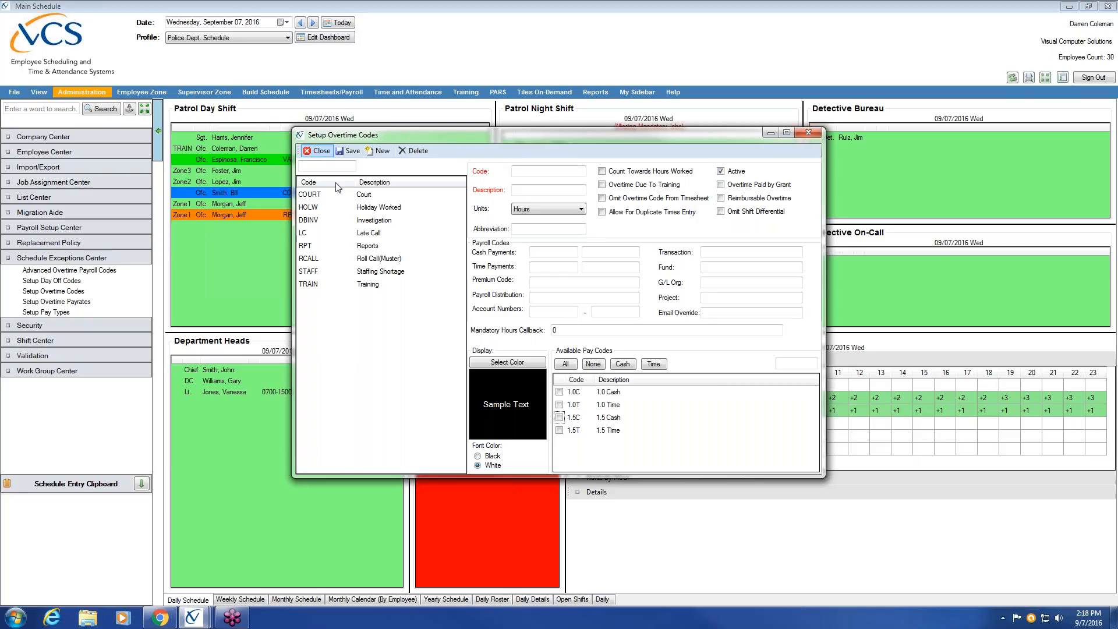
left_click(396, 194)
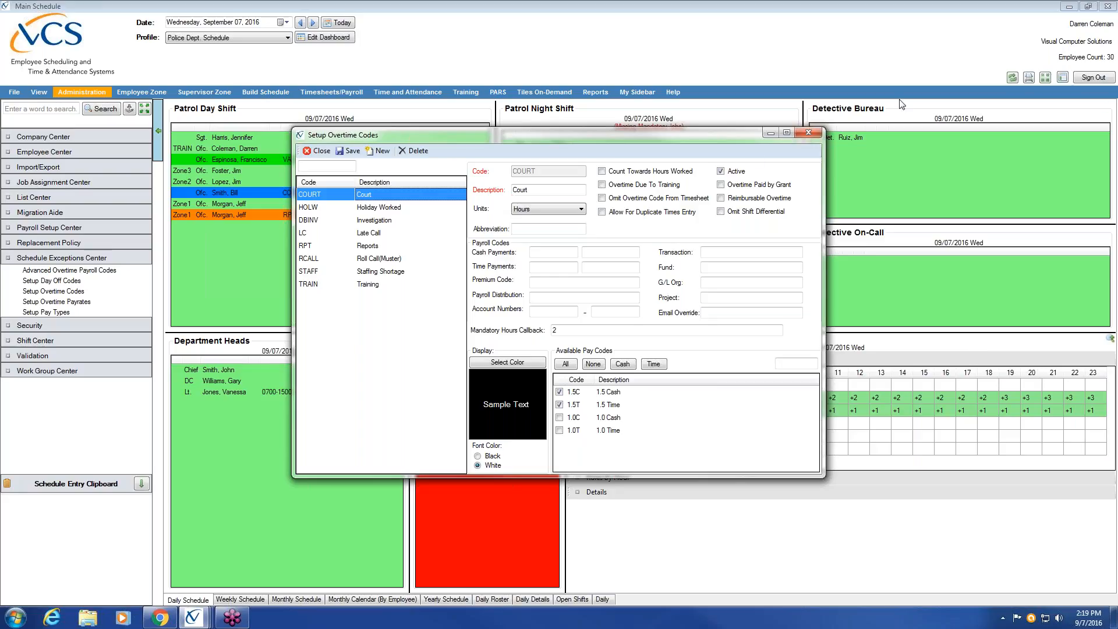
left_click(808, 133)
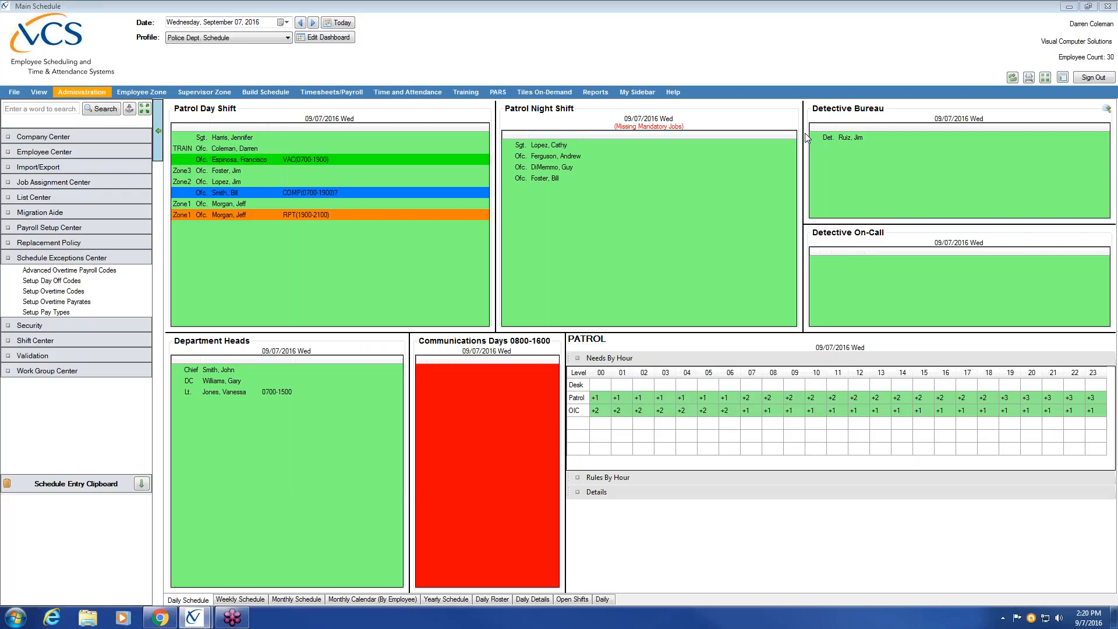
- Open Manage Daily Assignments for September 07, 2016 and view the job assignments of the Patrol Day Shift and the Patrol Night Shift
left_click(110, 257)
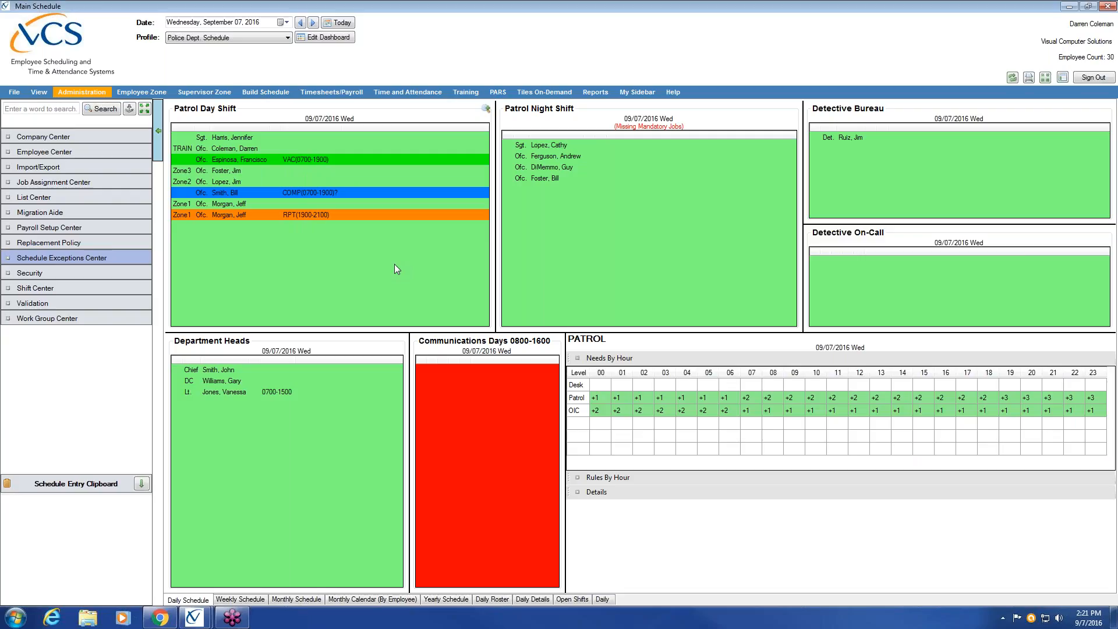
left_click(226, 97)
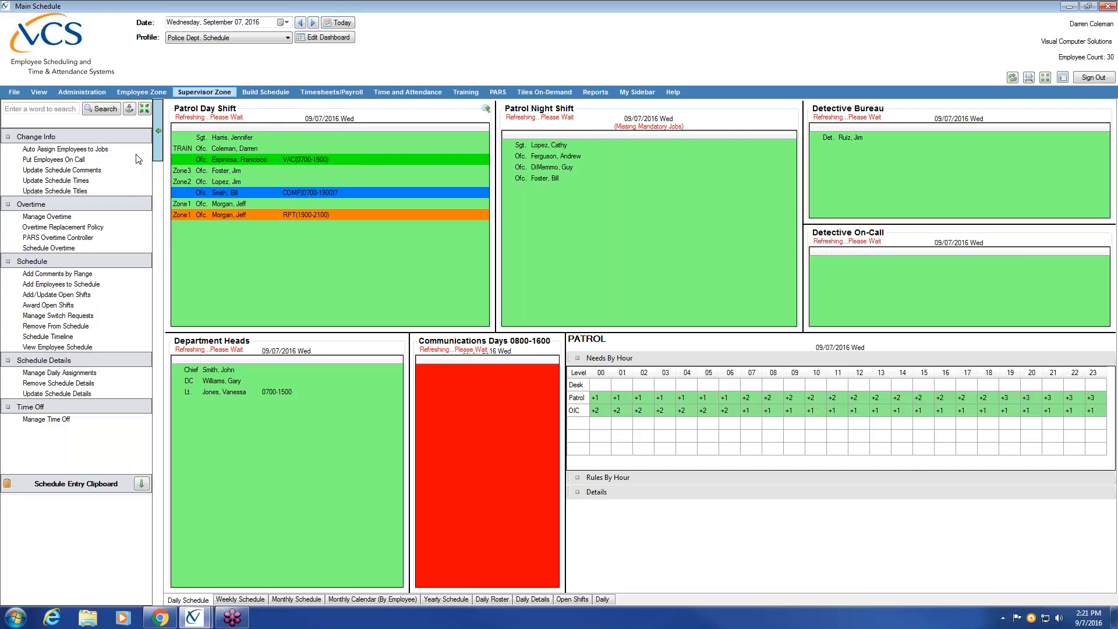
left_click(78, 373)
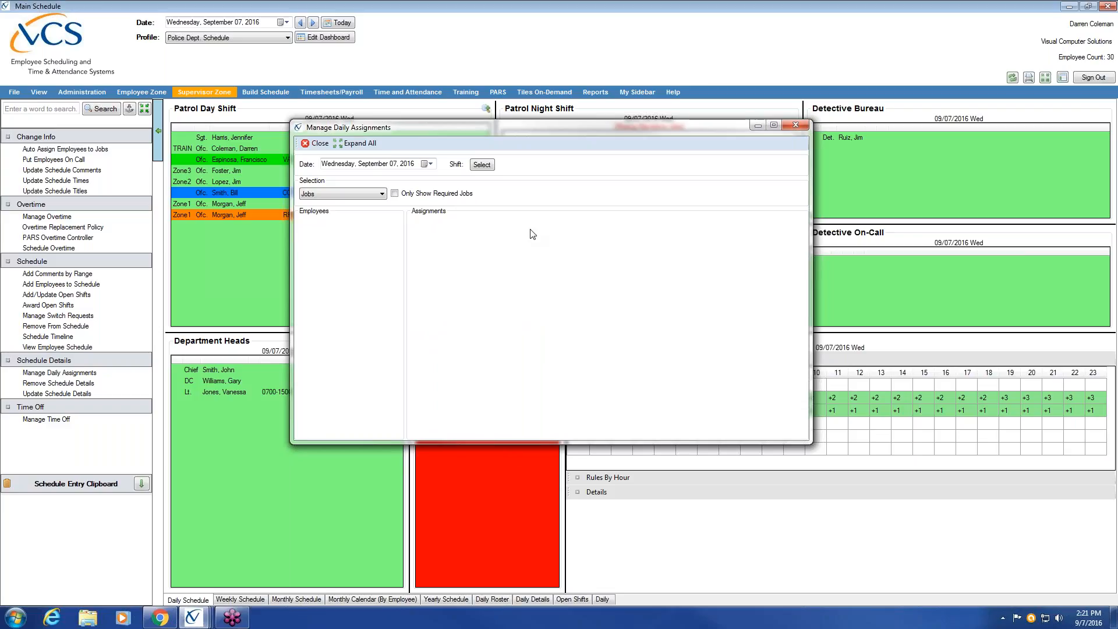
left_click(482, 165)
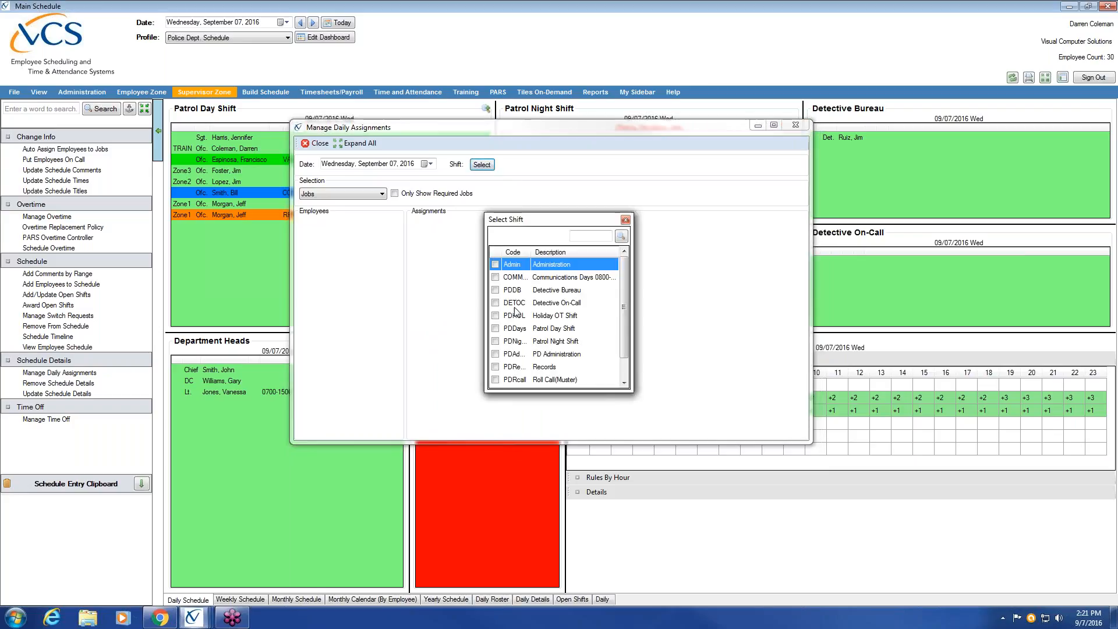
left_click(495, 329)
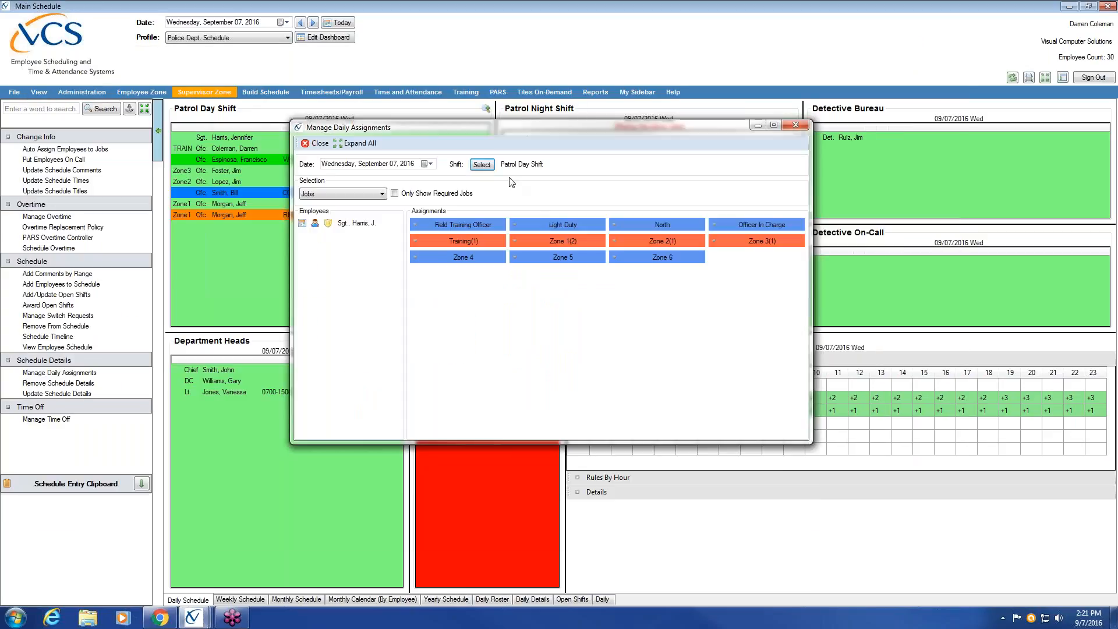
left_click(482, 165)
left_click(497, 342)
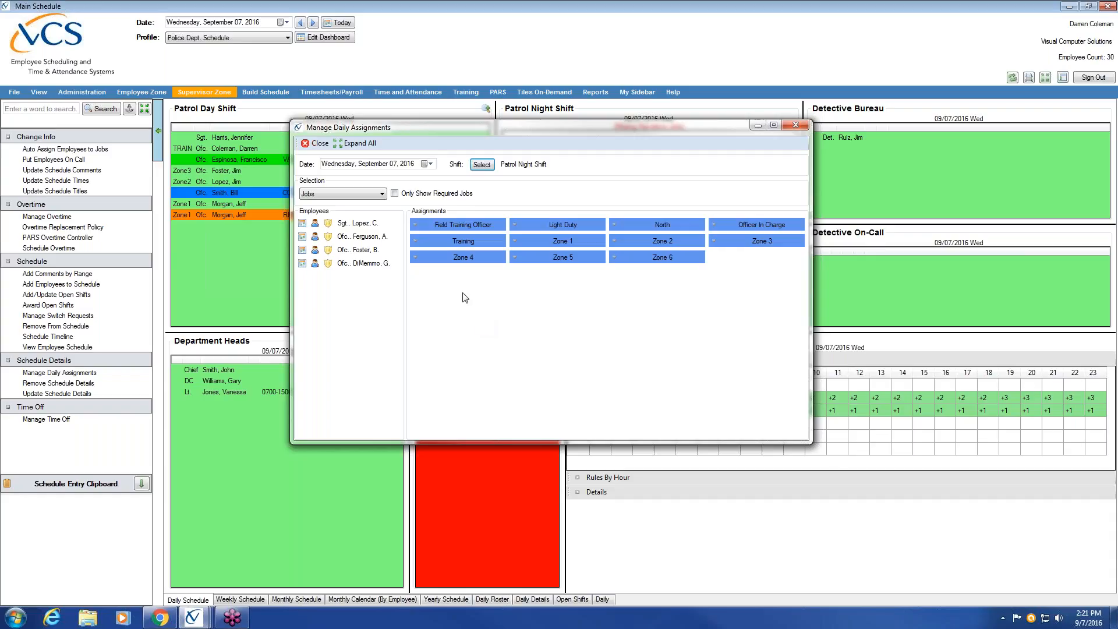
- View the Car, Tasers and Rifles assignment lists available for the Patrol Night Shift
left_click(383, 194)
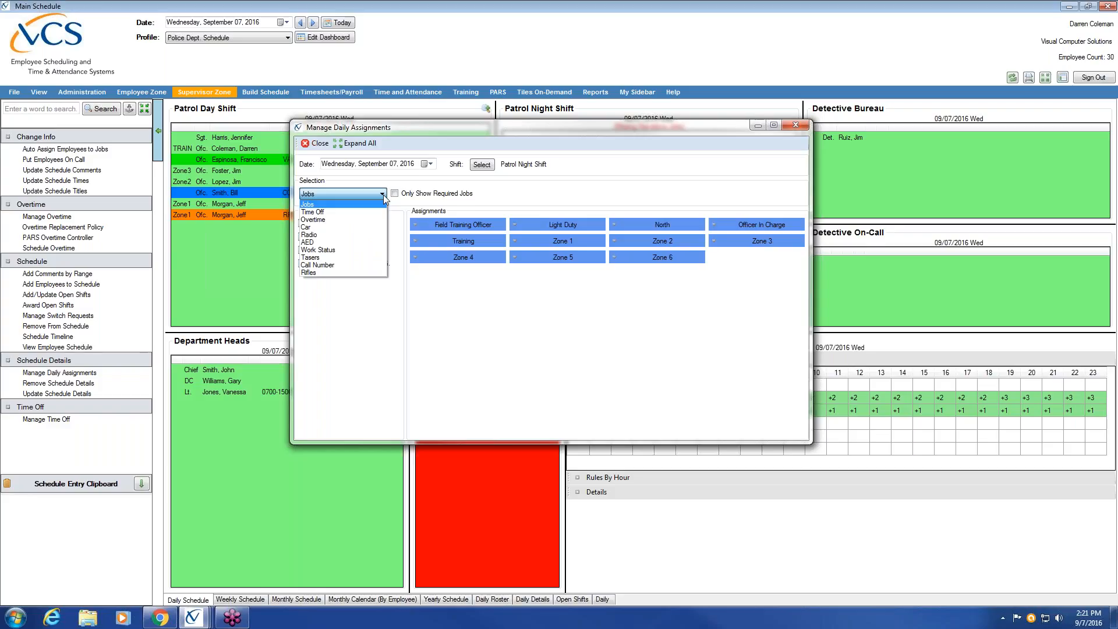
left_click(361, 228)
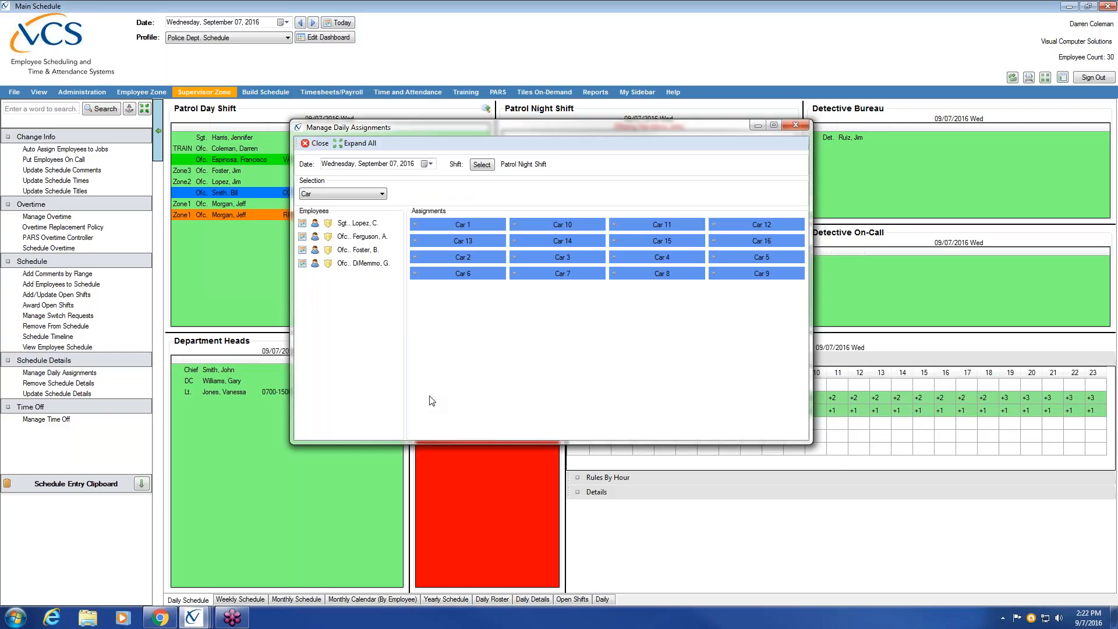
left_click(382, 194)
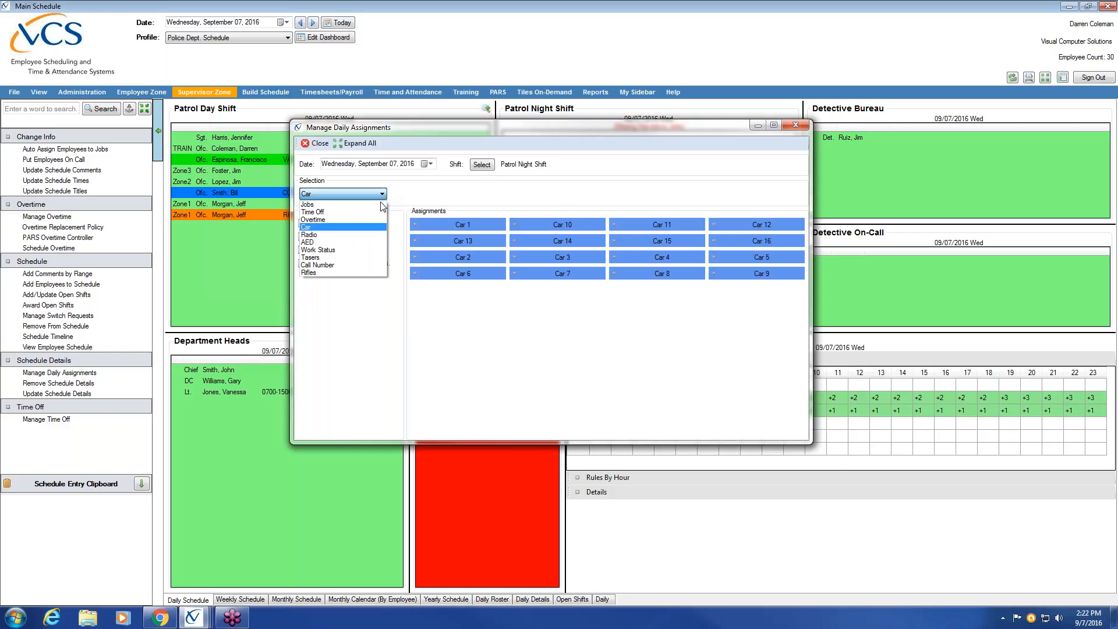
left_click(361, 258)
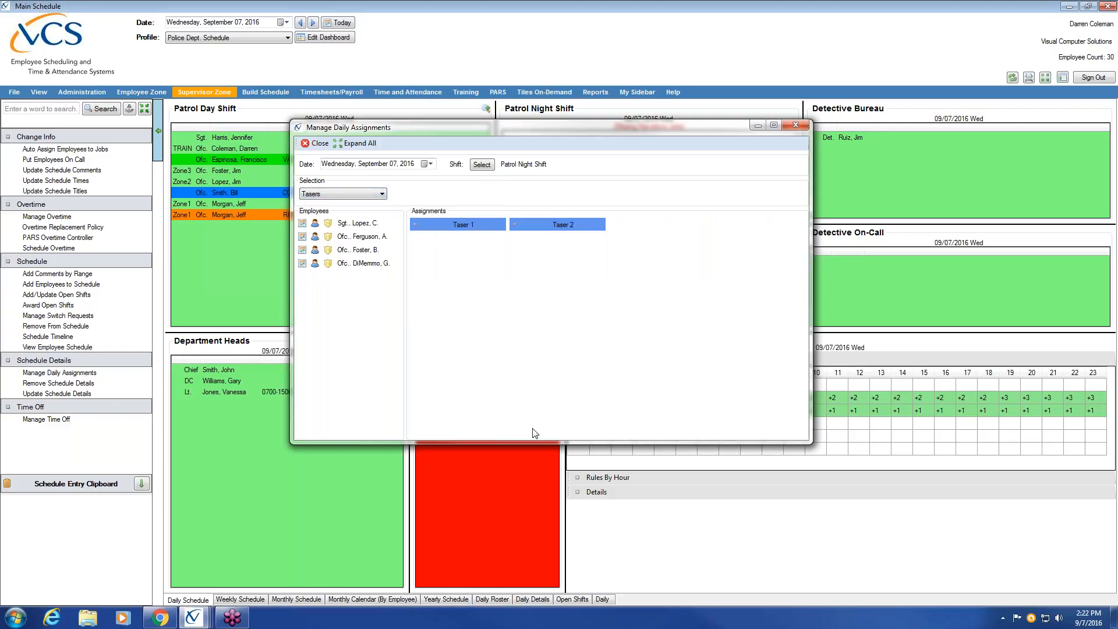
left_click(382, 193)
left_click(357, 271)
- Assign the fourth listed night shift employee to Car 1, the third to Car 2 and the second to Car 4, and refresh the schedule
left_click(380, 195)
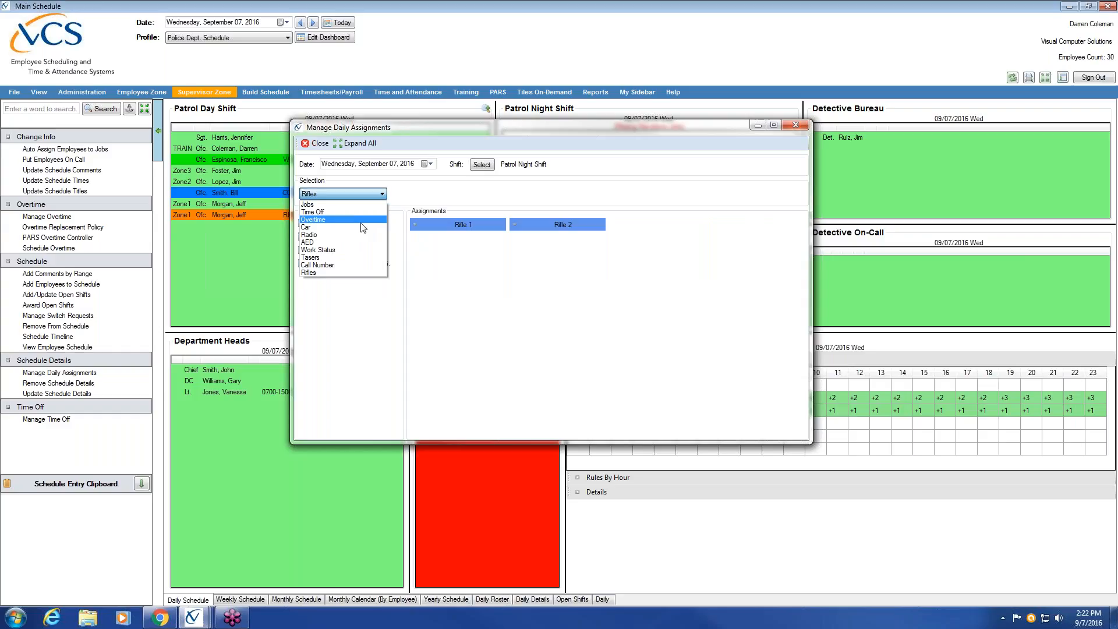
left_click(364, 227)
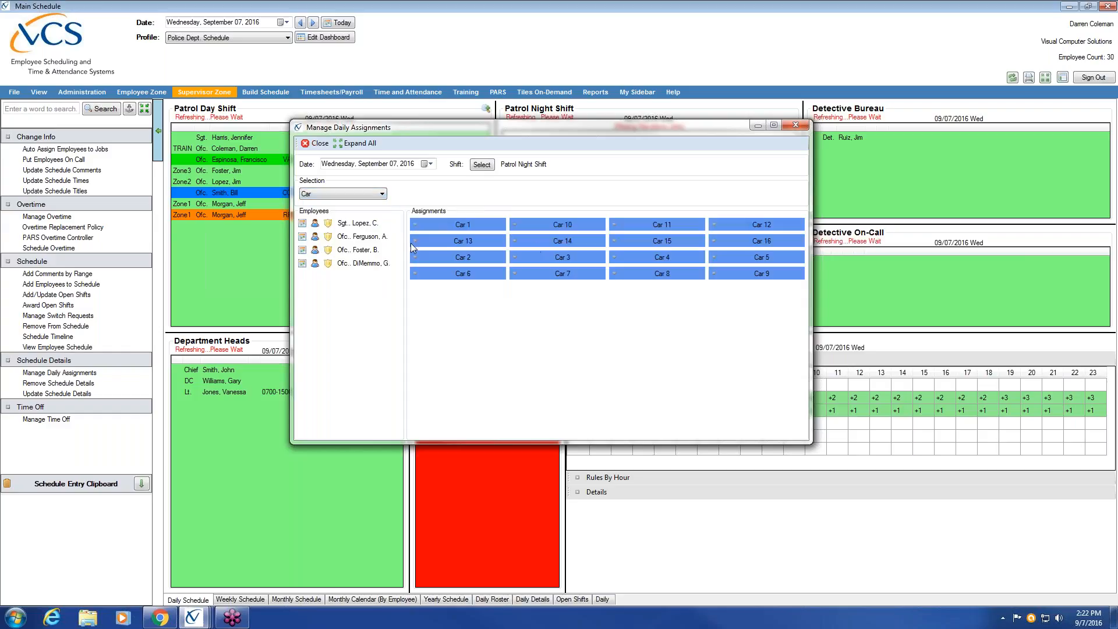
left_click_drag(363, 264, 477, 228)
left_click_drag(361, 250, 485, 274)
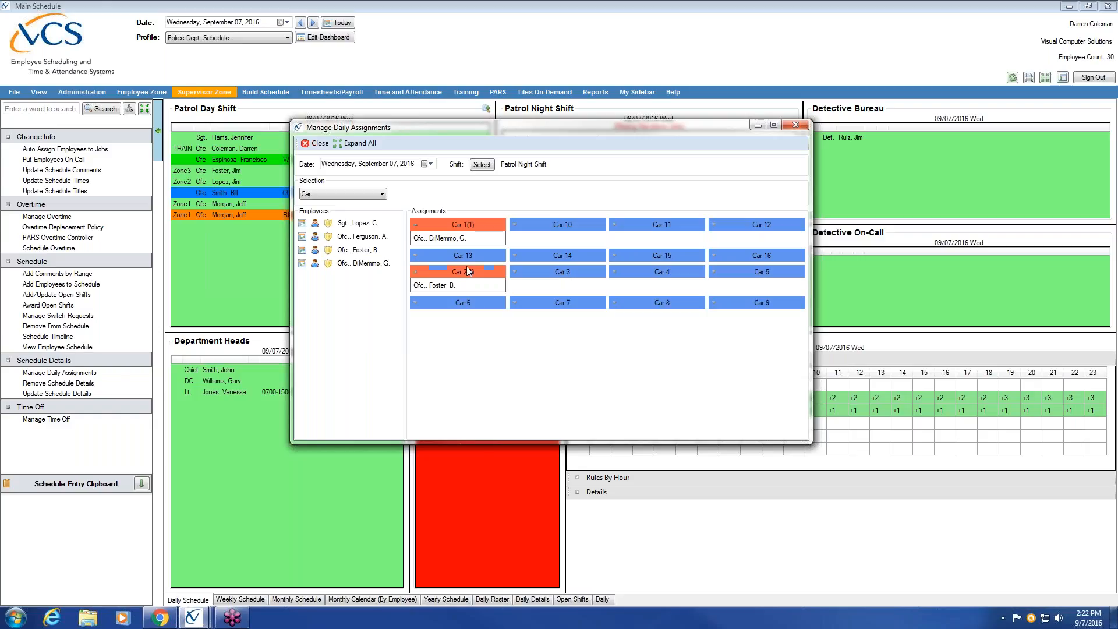
left_click_drag(362, 241, 658, 273)
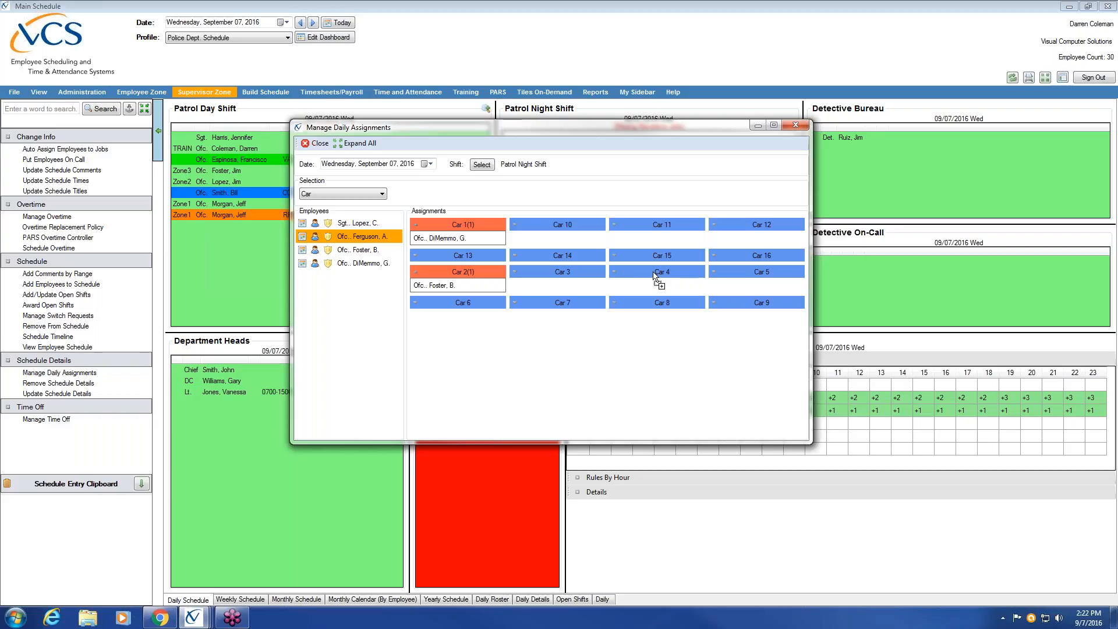
left_click(314, 143)
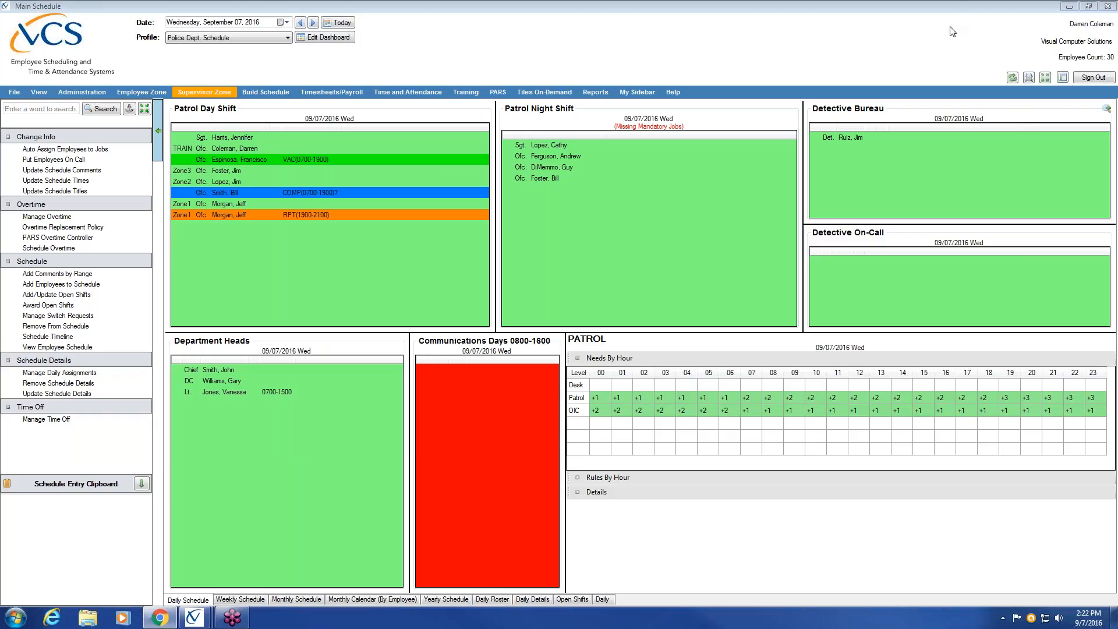
left_click(1011, 79)
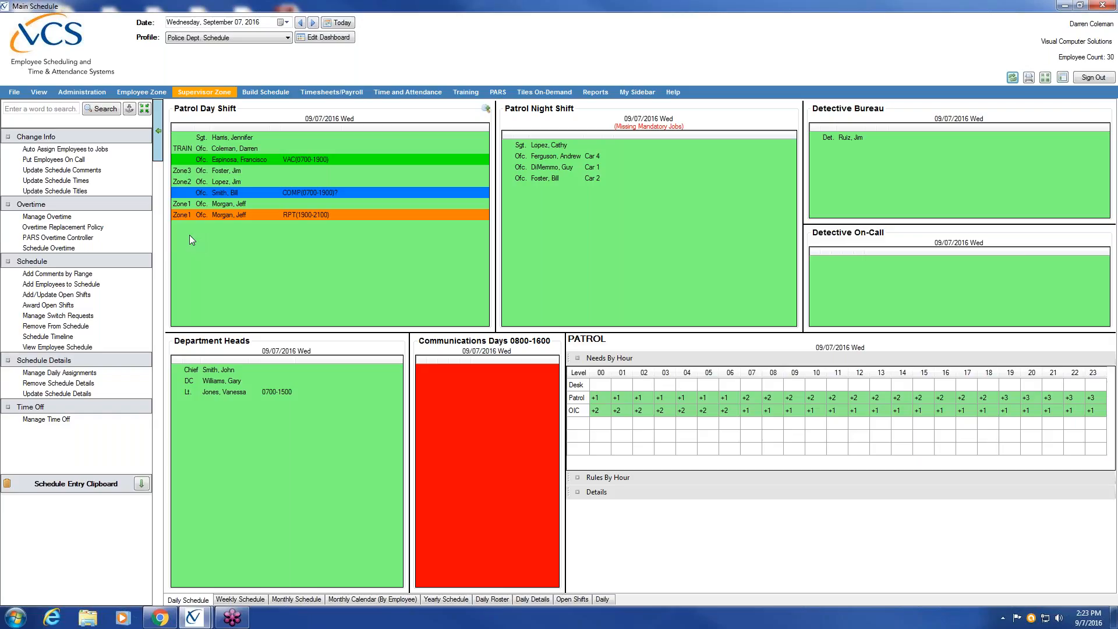
- Open the schedule details lists setup for the Car type and enlarge the window to show the whole list
left_click(77, 93)
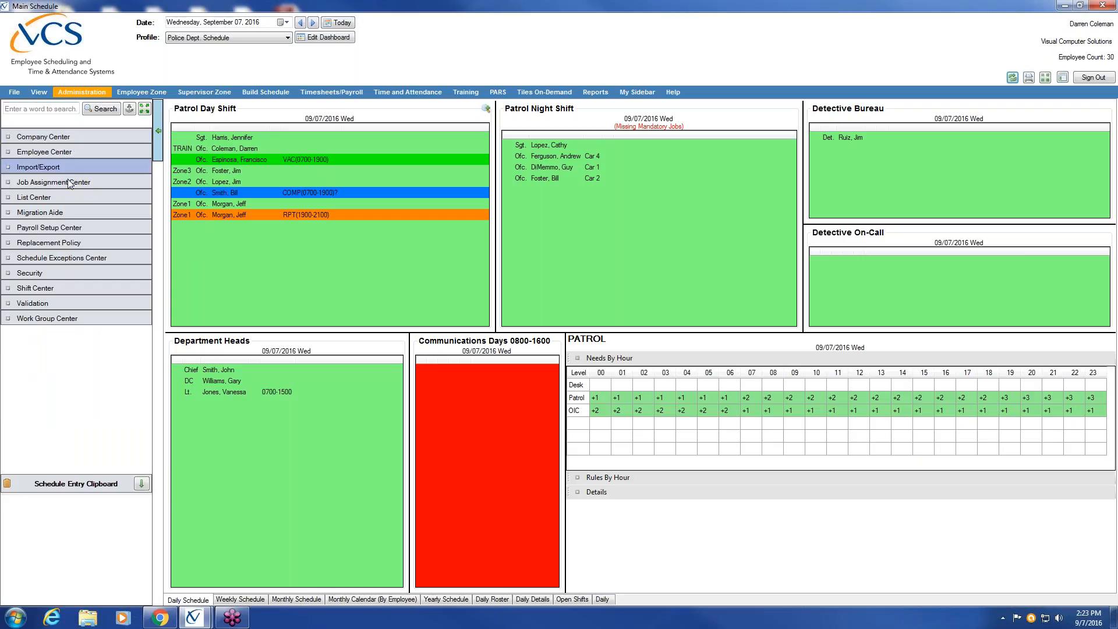
left_click(64, 198)
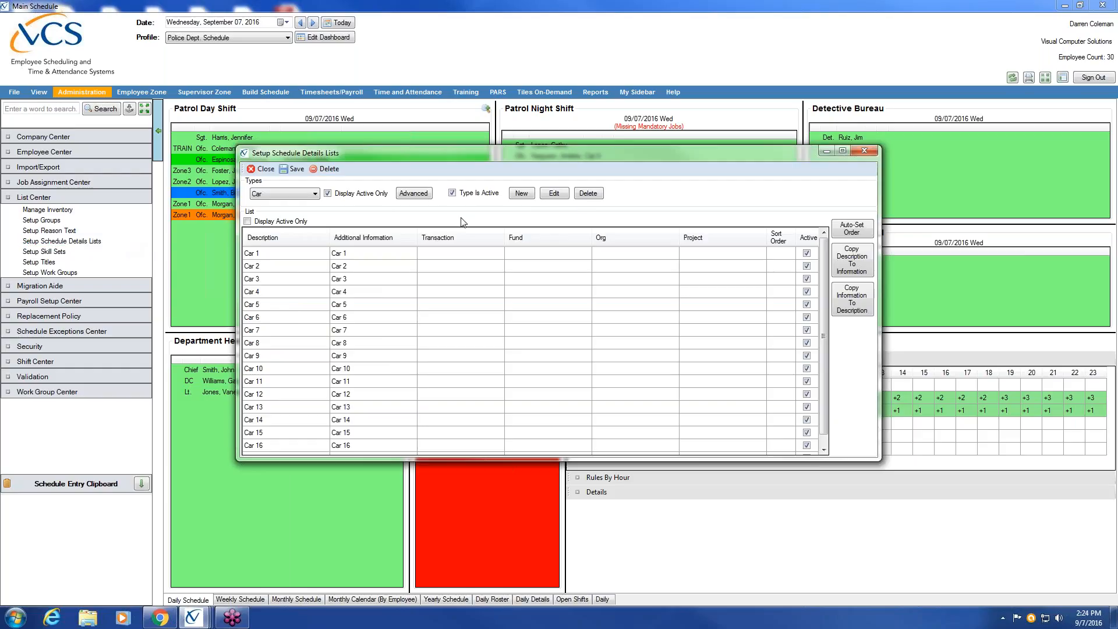
left_click(313, 194)
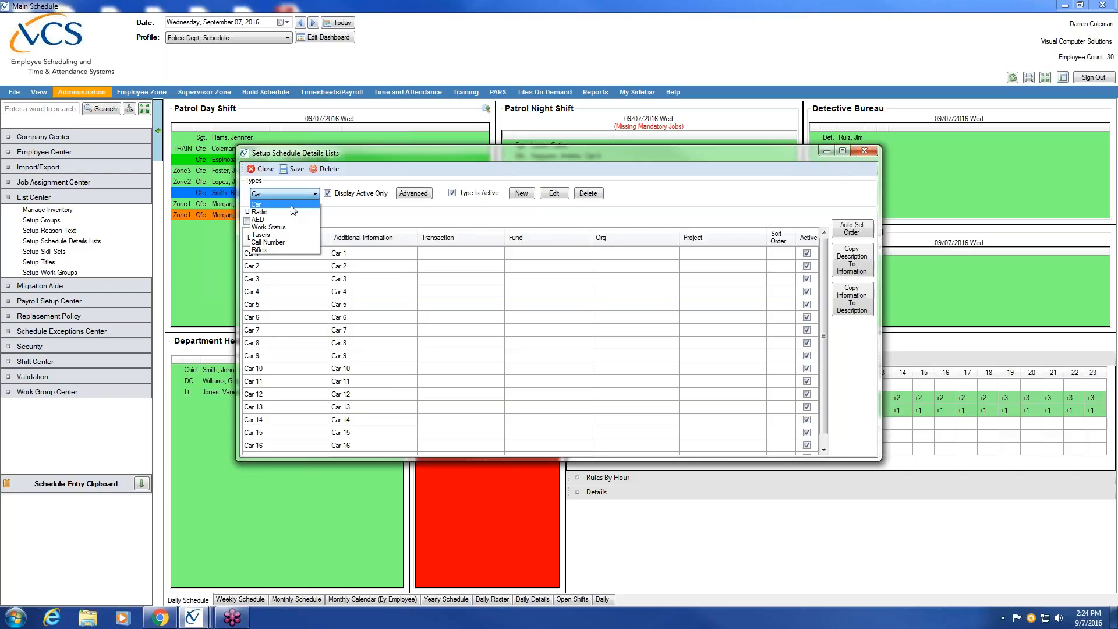
left_click(291, 206)
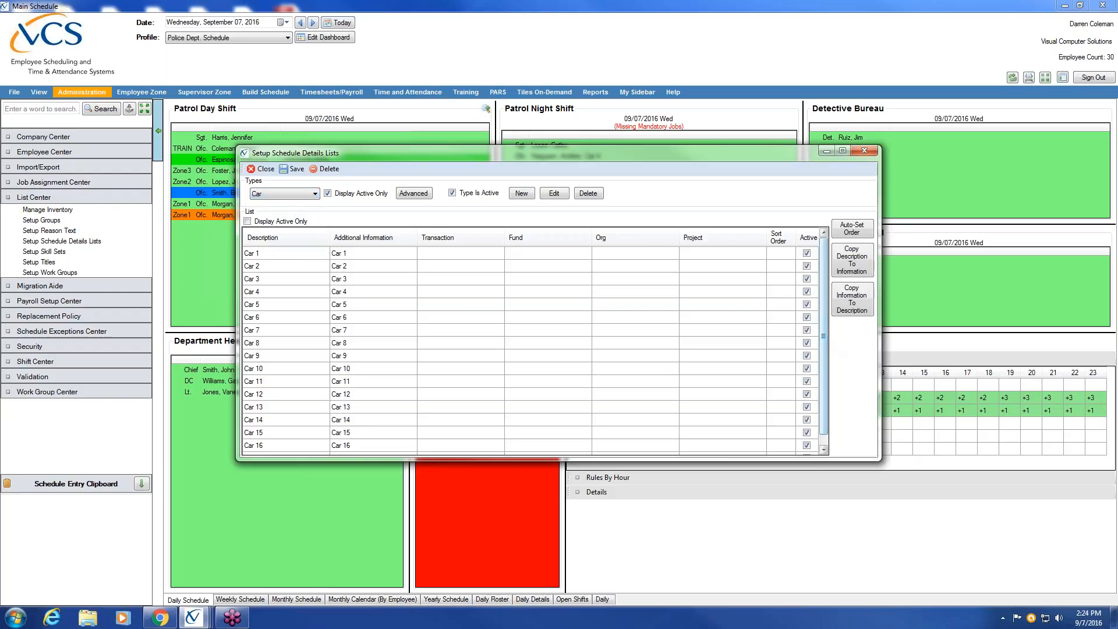
left_click_drag(820, 460, 820, 551)
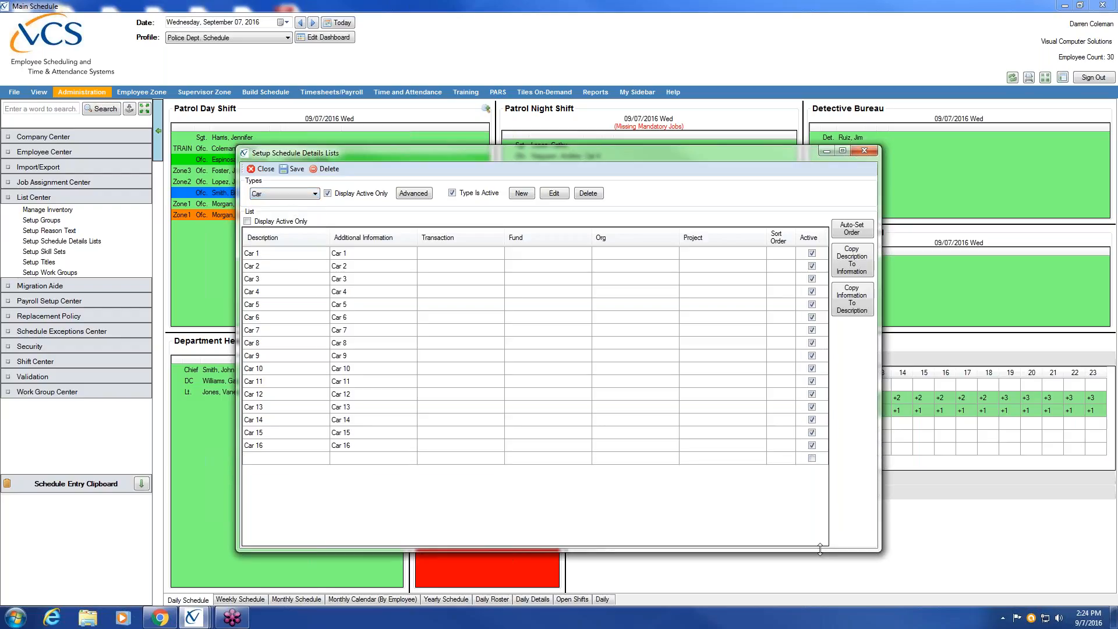
- Add a list entry with Car 17 as both its description and additional information
left_click(265, 461)
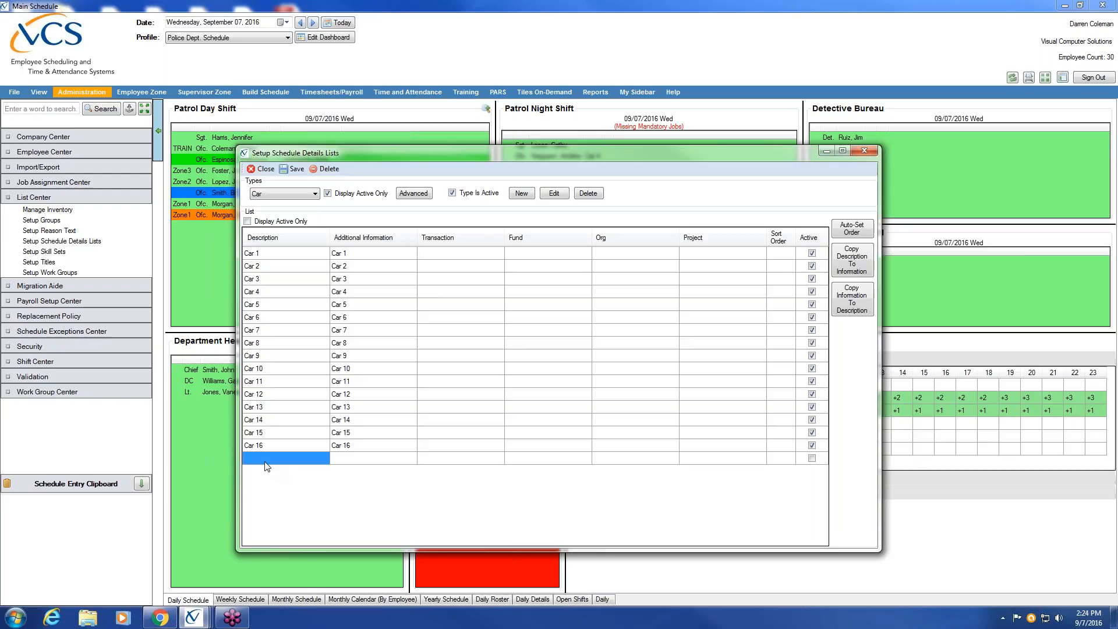
type("Car 17")
left_click(336, 459)
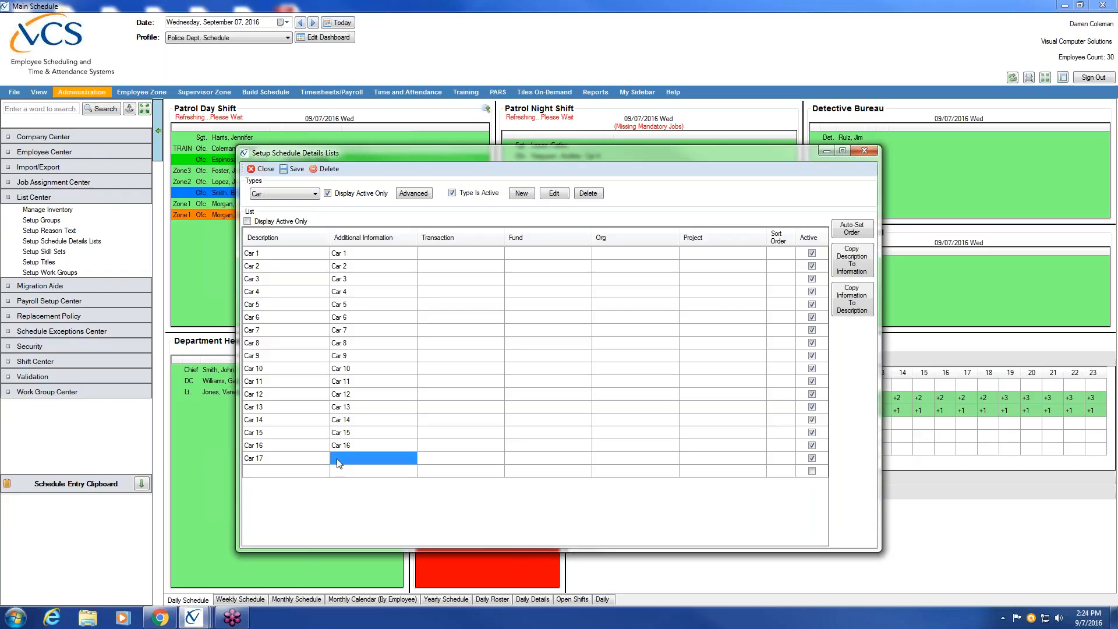
type("Car 17")
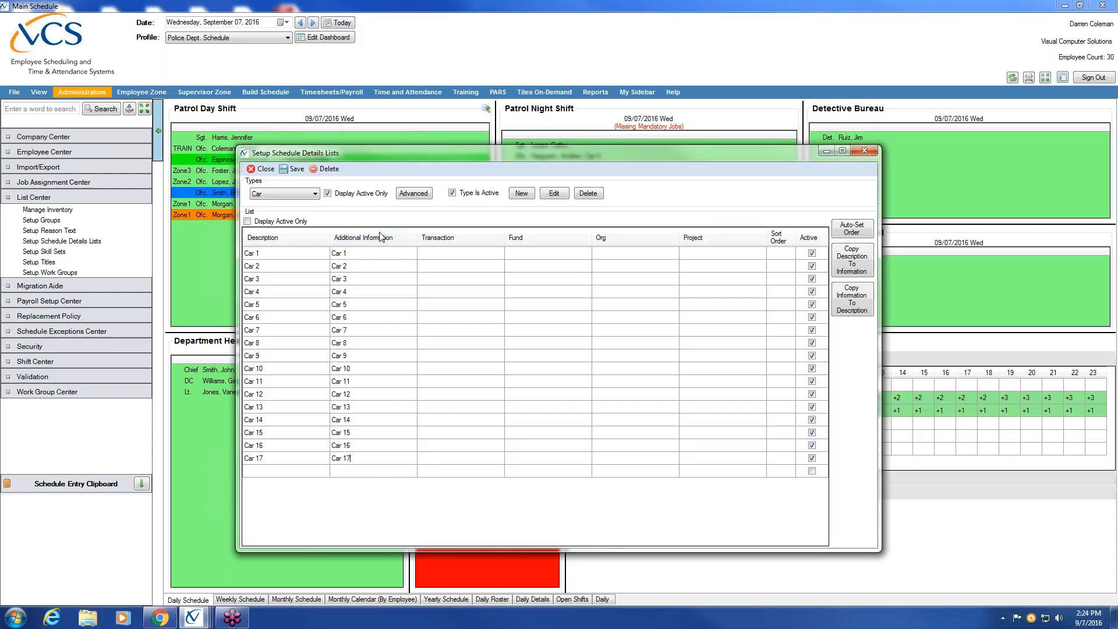
- Add a list entry with Car 18 as both description and additional information, and save the Car list
left_click(294, 473)
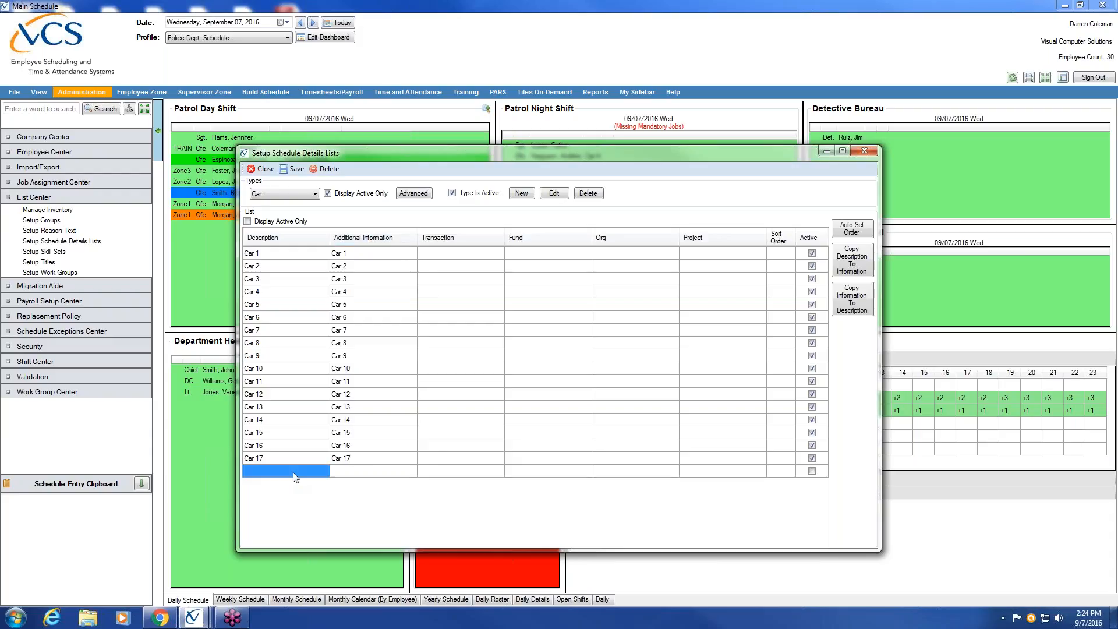
type("Car 18")
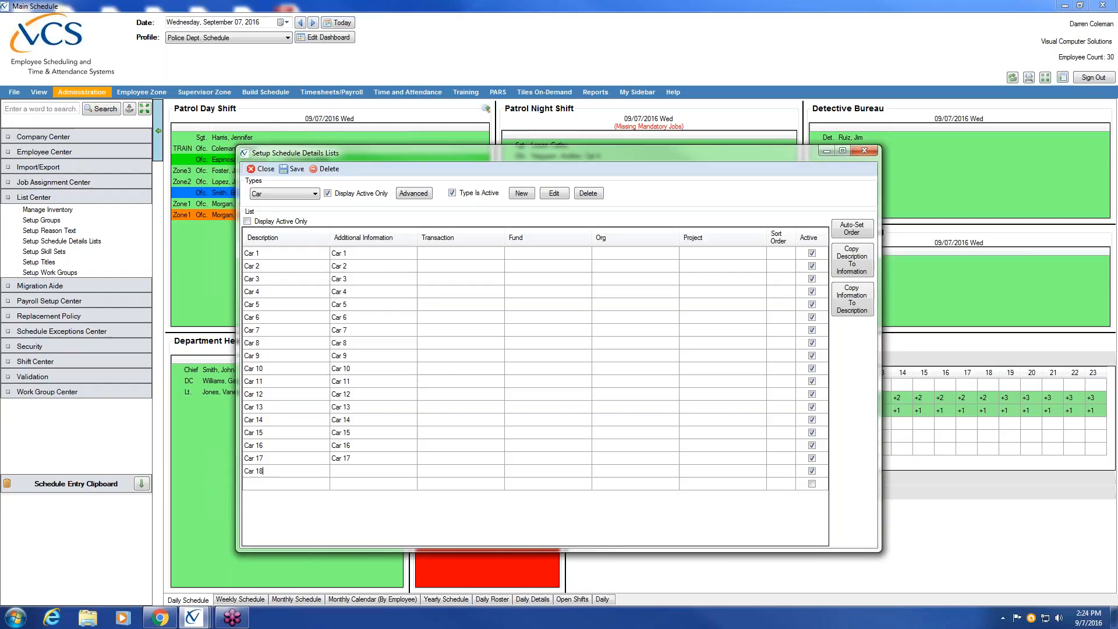
left_click(381, 471)
type("Car 18")
left_click(295, 169)
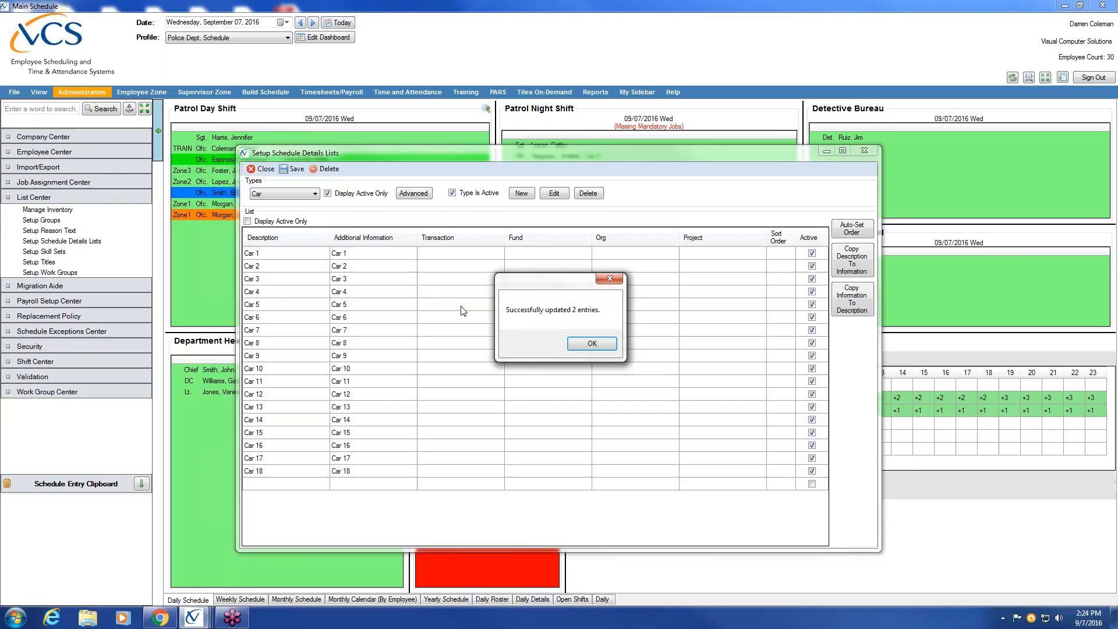
left_click(607, 346)
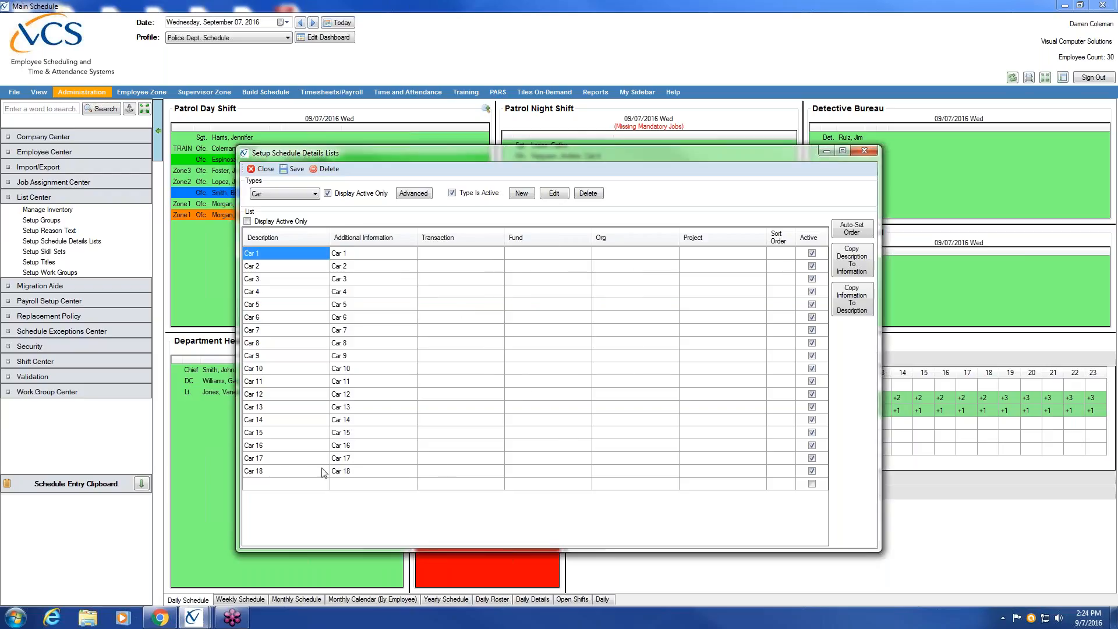
- Delete the Taser 1 and Taser 2 entries and the Tasers type, and check the remaining types
left_click(316, 195)
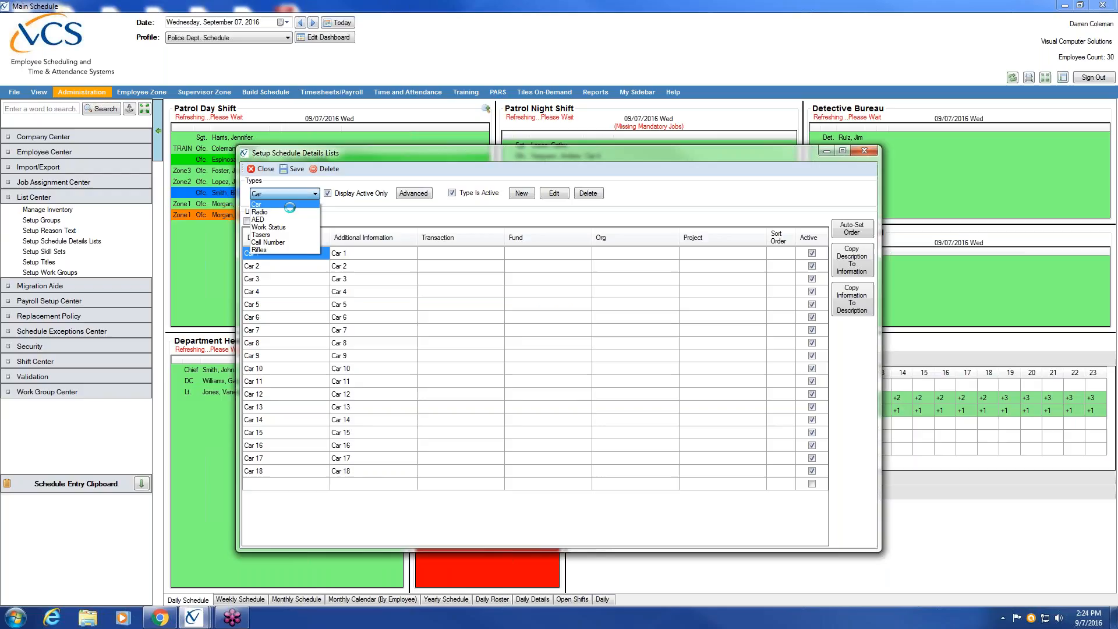
left_click(281, 235)
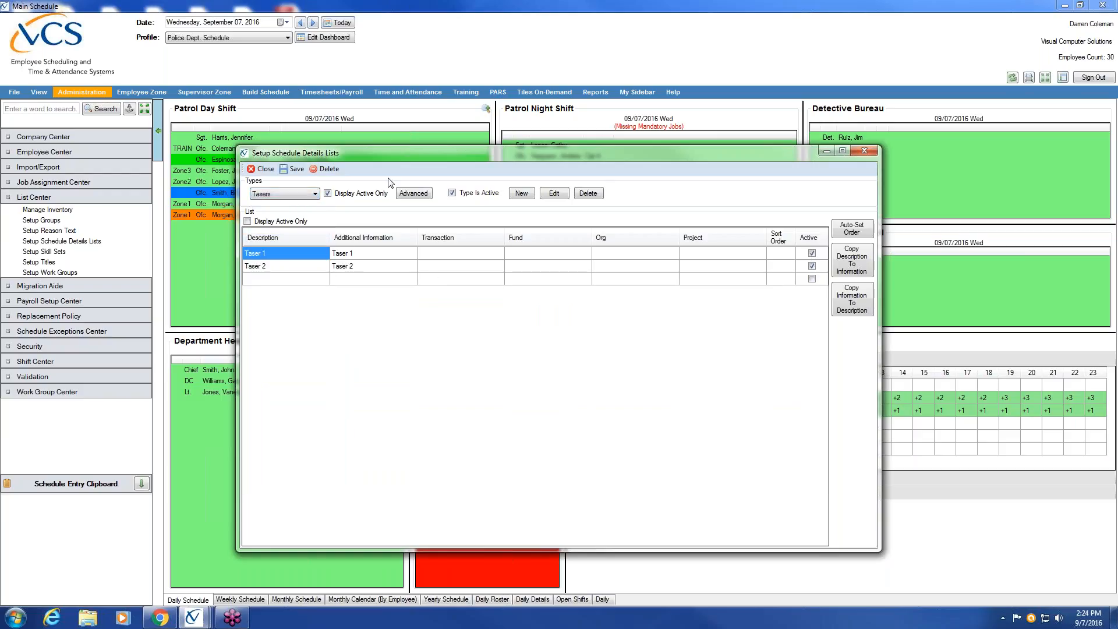
left_click(326, 169)
left_click(579, 348)
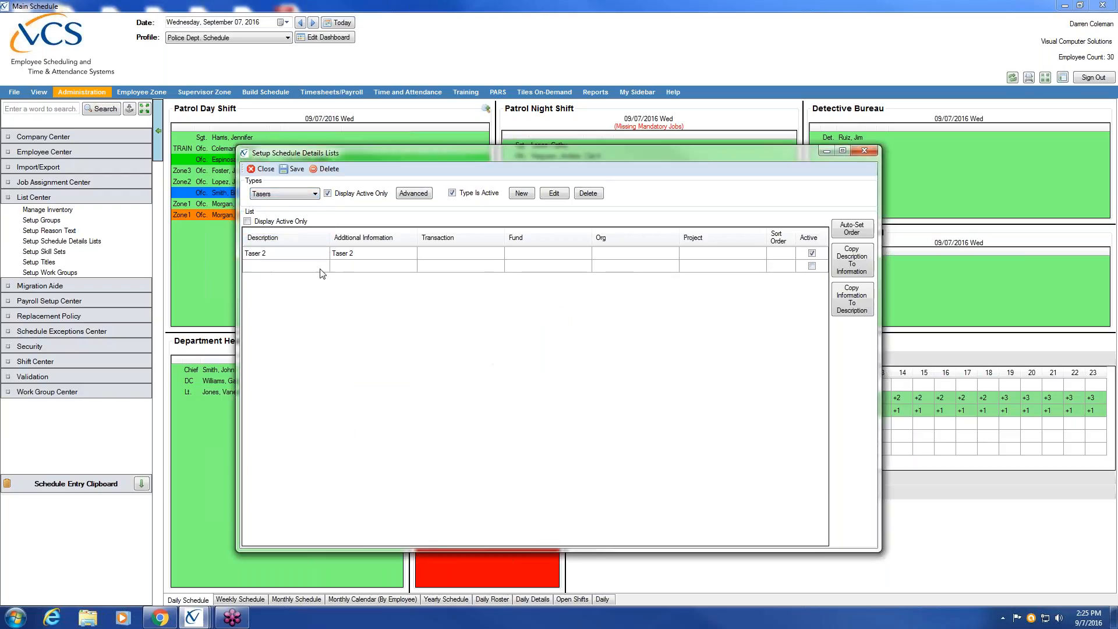
left_click(325, 170)
left_click(589, 345)
left_click(589, 193)
left_click(315, 193)
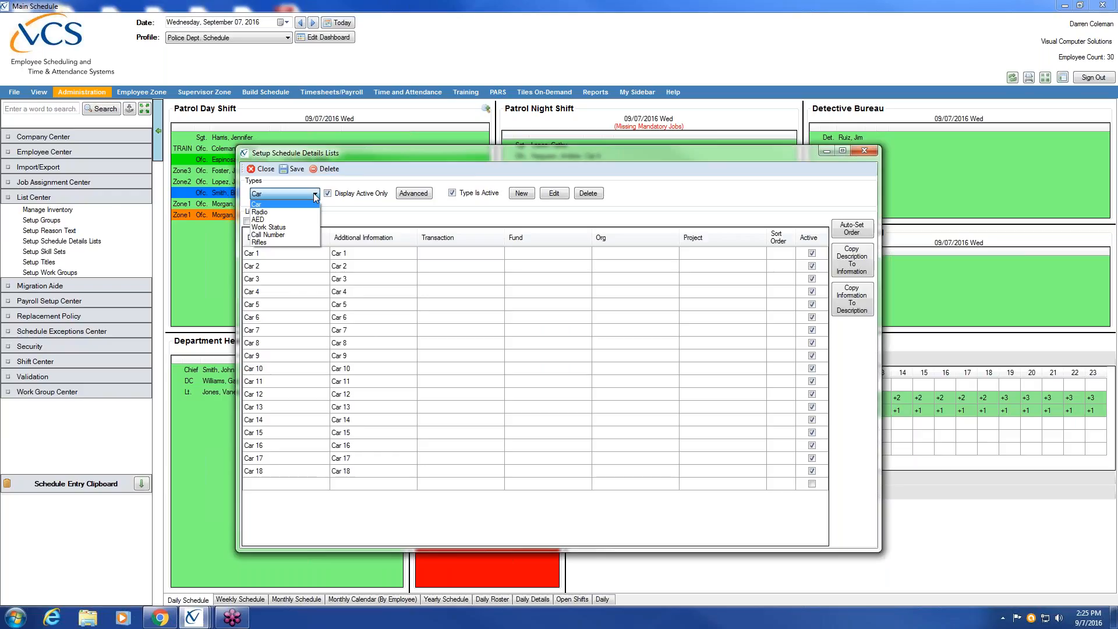
left_click(381, 211)
- Create a new schedule details type named Tasers and add Taser 1 as both description and additional information of its first entry
left_click(518, 194)
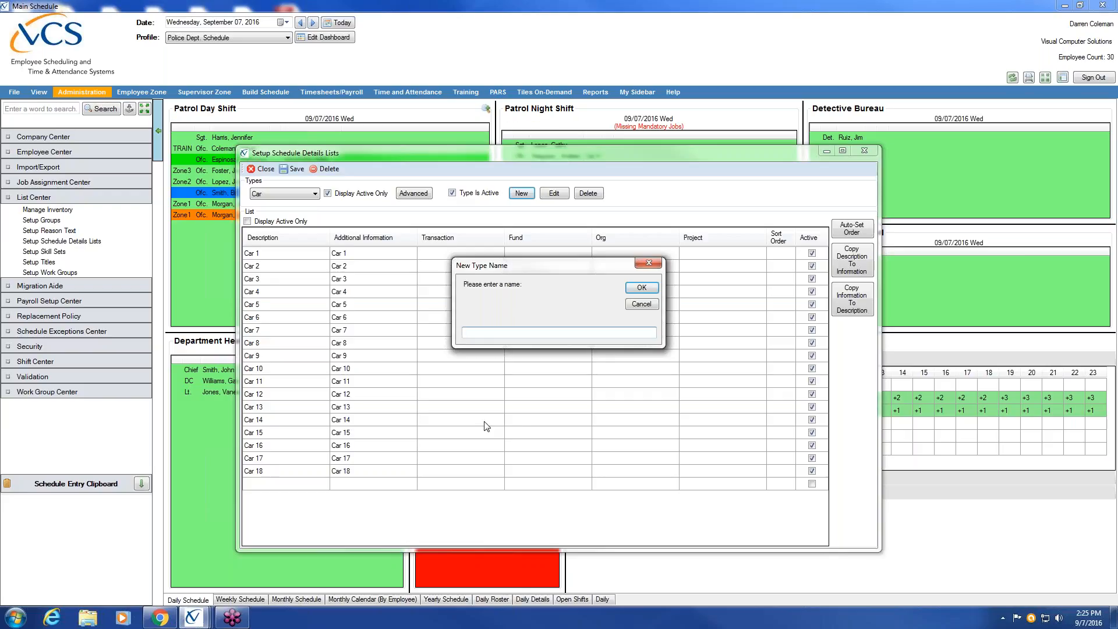
type("Tasers")
left_click(642, 289)
left_click(289, 258)
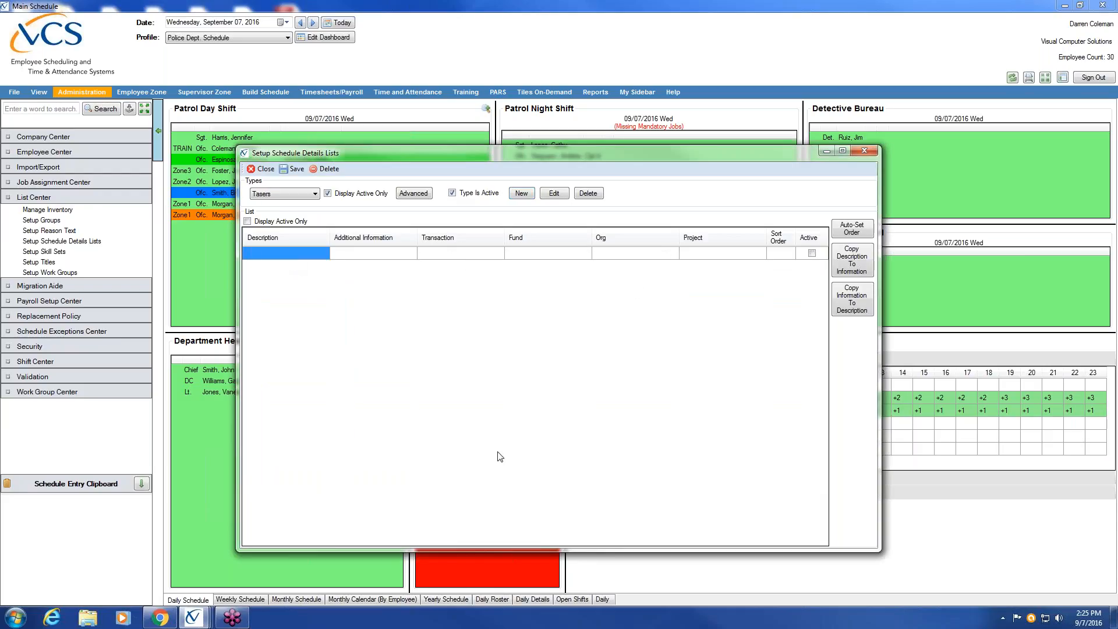
type("Taser 1")
key("Tab")
type("Tas")
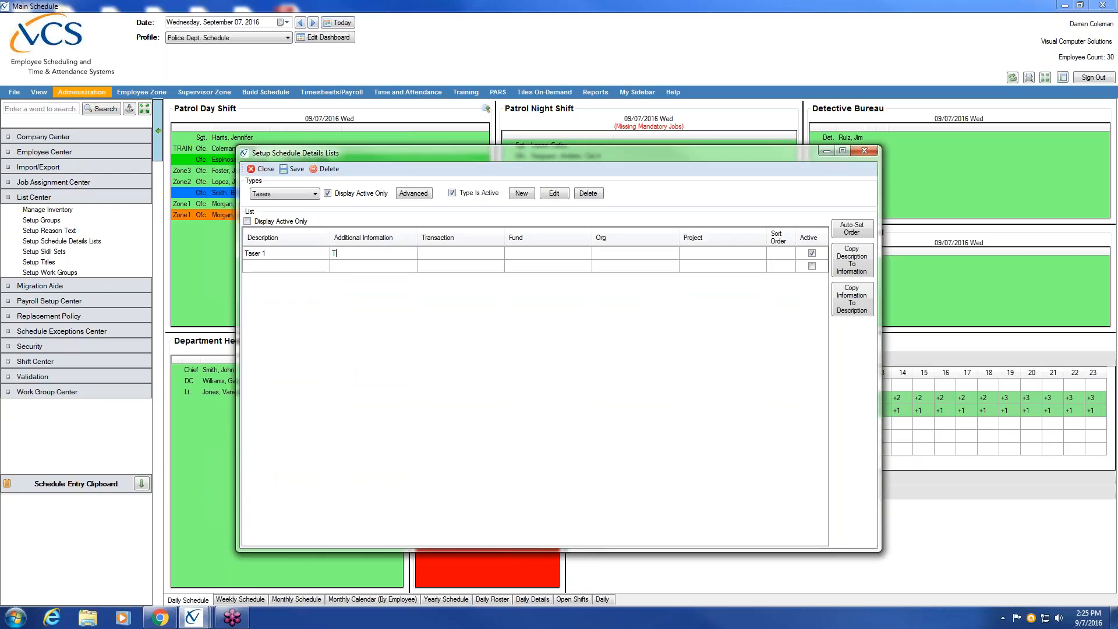
type("er 1")
- Add a Taser 2 entry with matching additional information, save the Tasers list and close the schedule details lists setup
left_click(259, 265)
type("Tas")
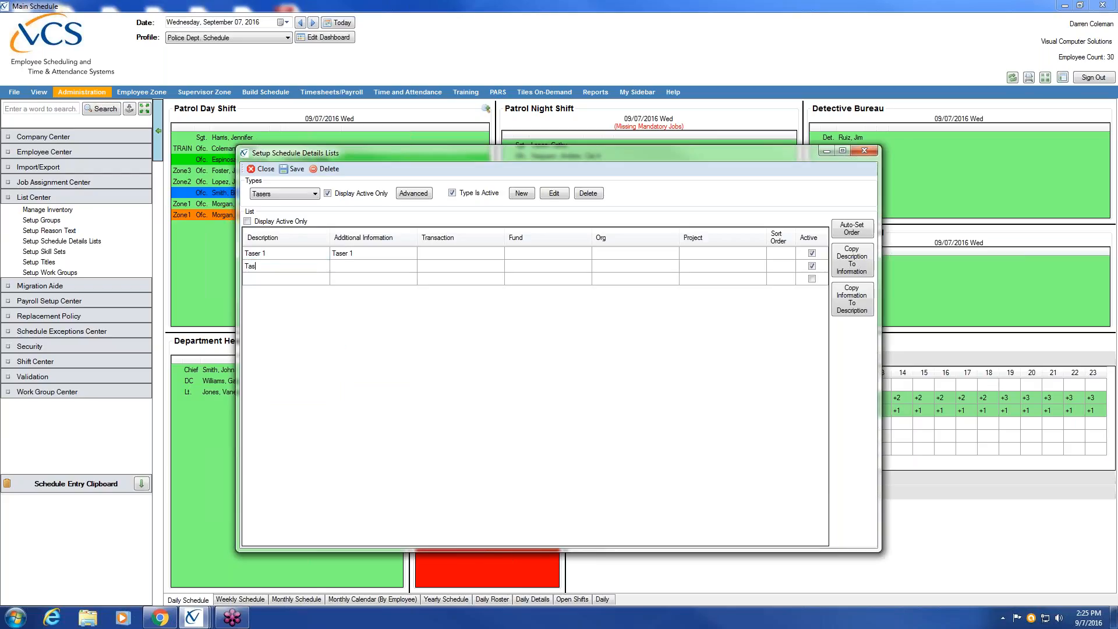
type("er 2")
left_click(343, 269)
type("Taser 2")
left_click(296, 169)
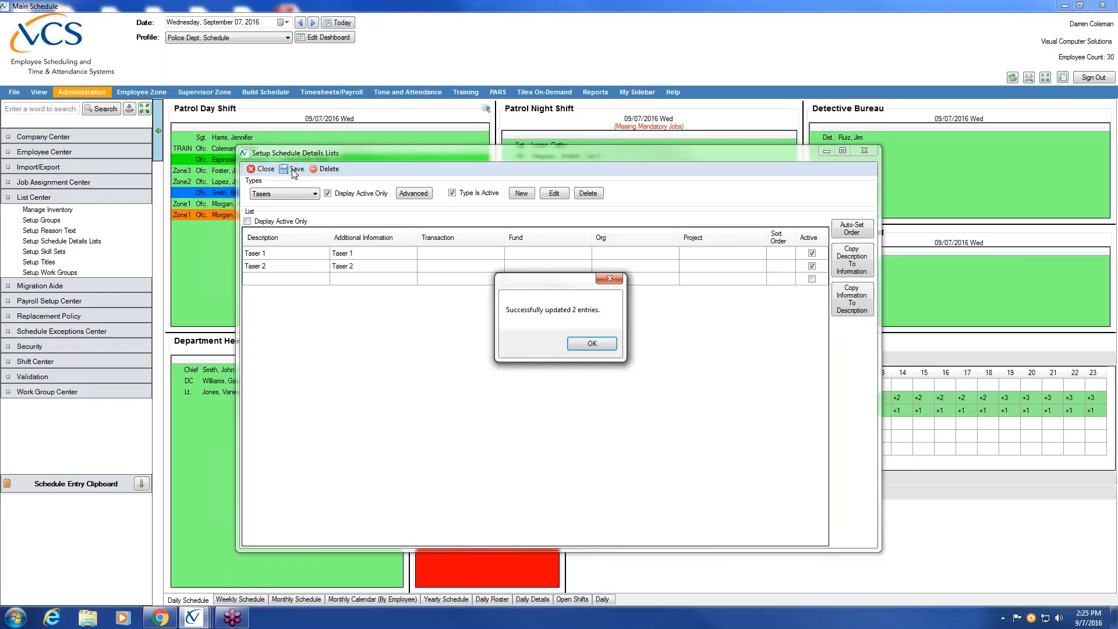
left_click(608, 344)
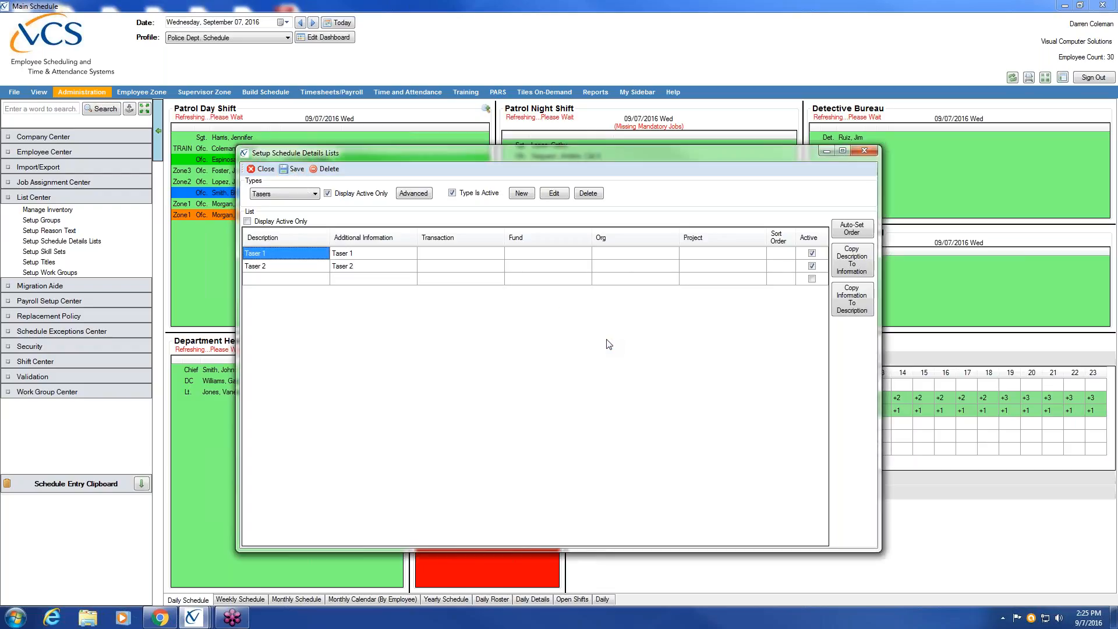
left_click(863, 152)
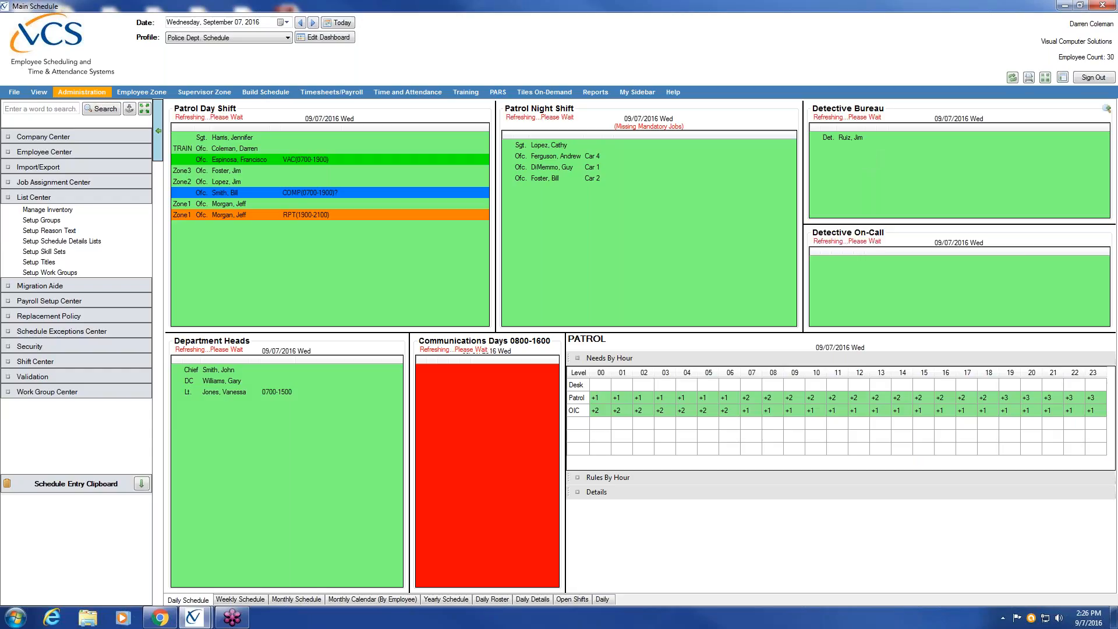
- Open the schedule details lists setup again
left_click(75, 241)
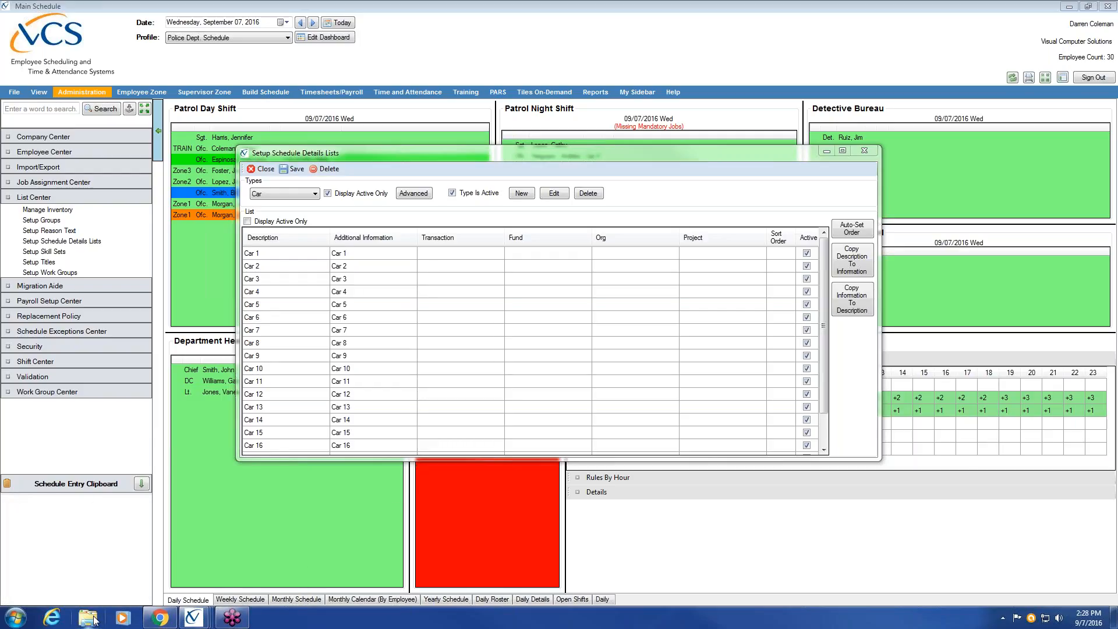
- Open the GoToTraining My Trainings page in the browser and move the browser window off the shared screen
mouse_move(197, 618)
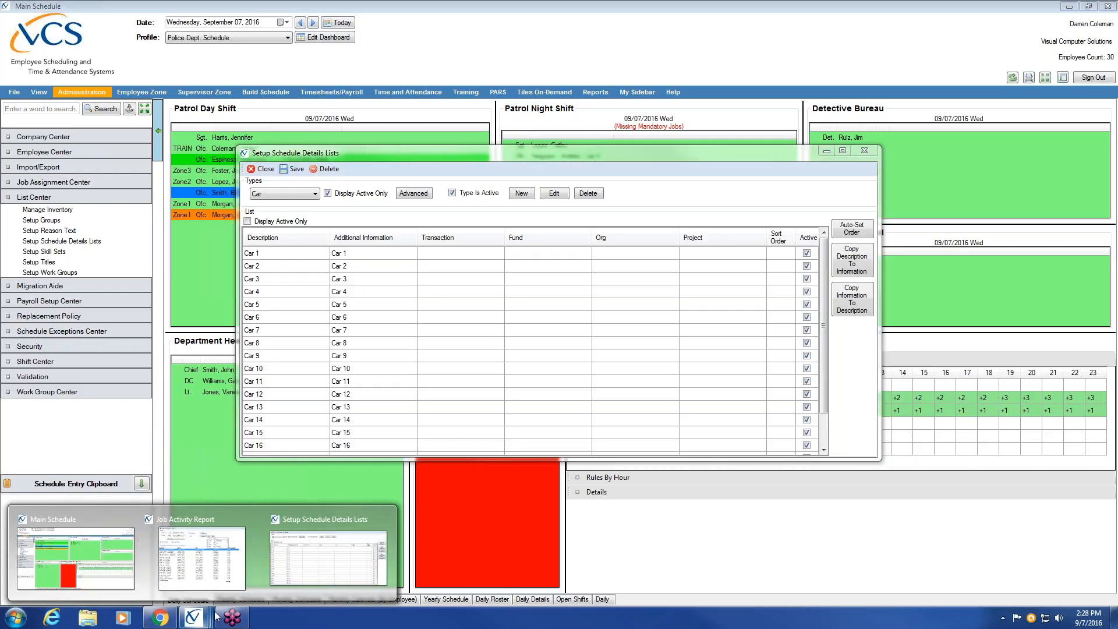
mouse_move(232, 621)
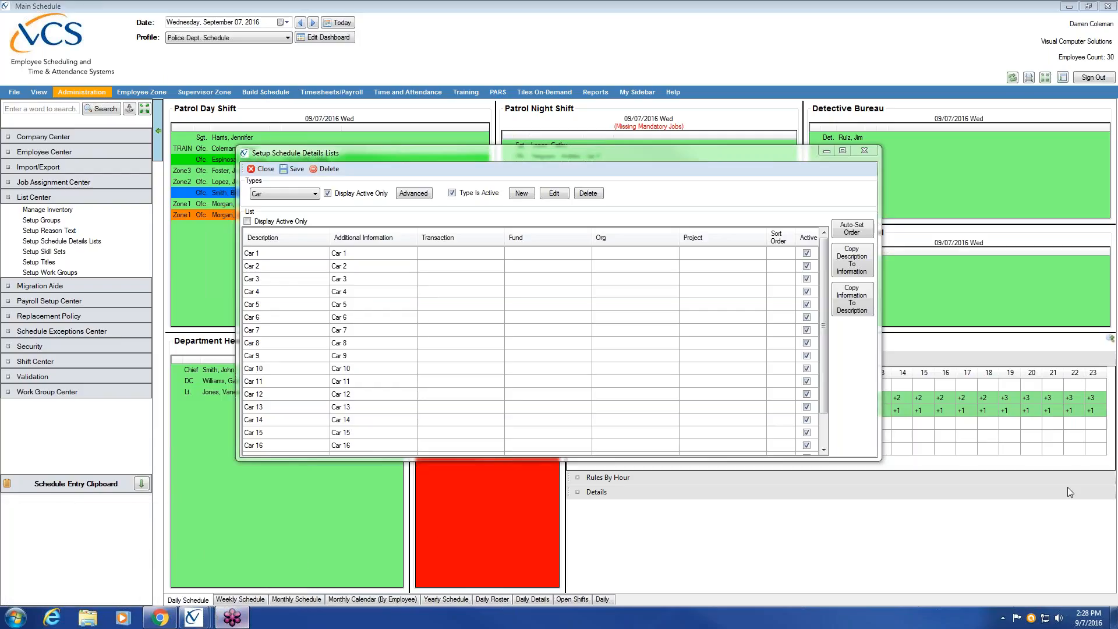
right_click(232, 616)
left_click(234, 619)
left_click(1002, 617)
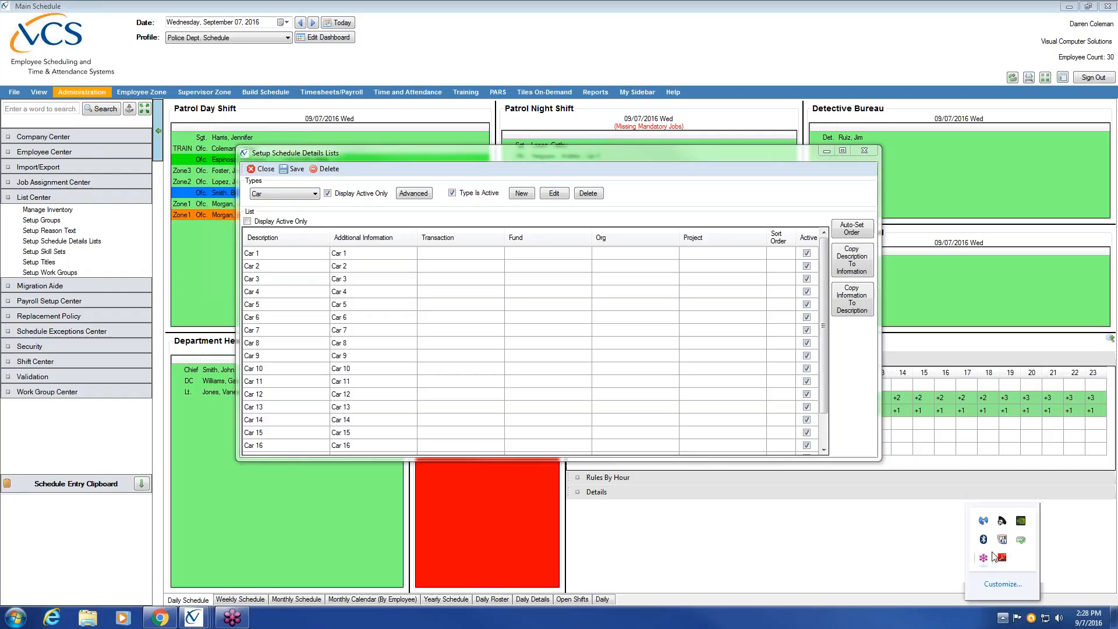
left_click(1034, 464)
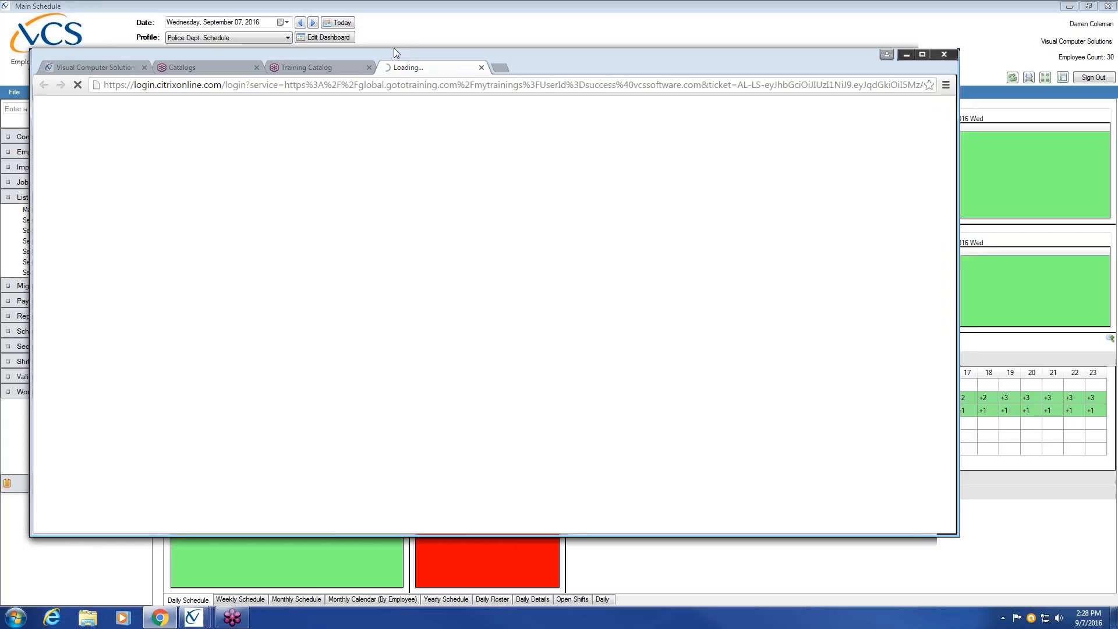
left_click_drag(412, 58, 1117, 58)
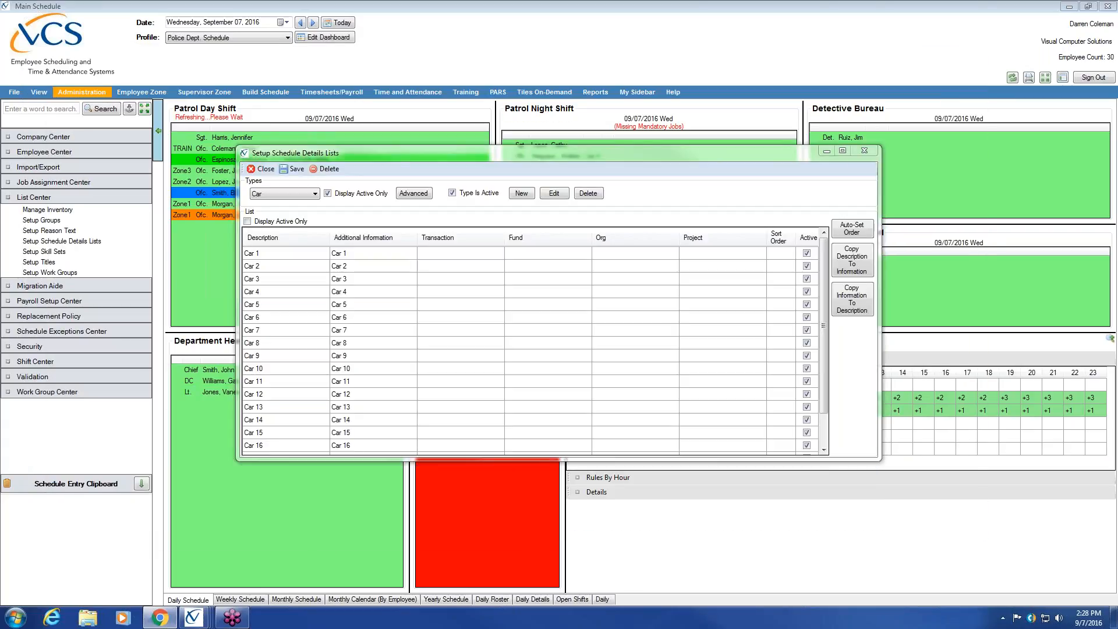
- Bring the Training Catalog onto the shared screen and review the upcoming Basic Setup trainings
left_click_drag(1117, 40, 474, 28)
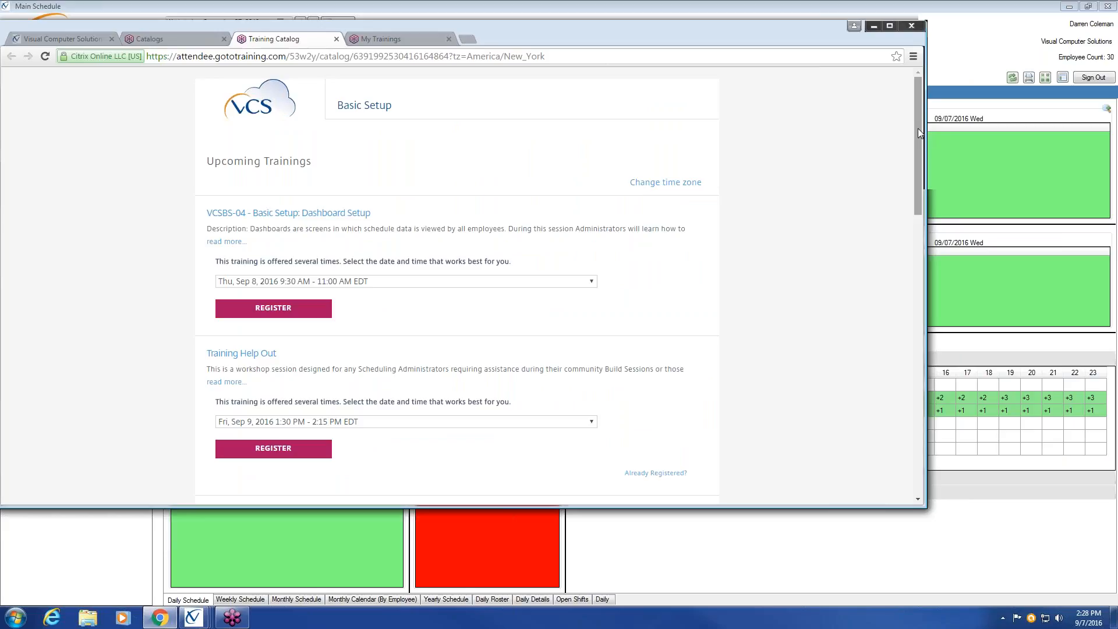
left_click_drag(917, 128, 917, 128)
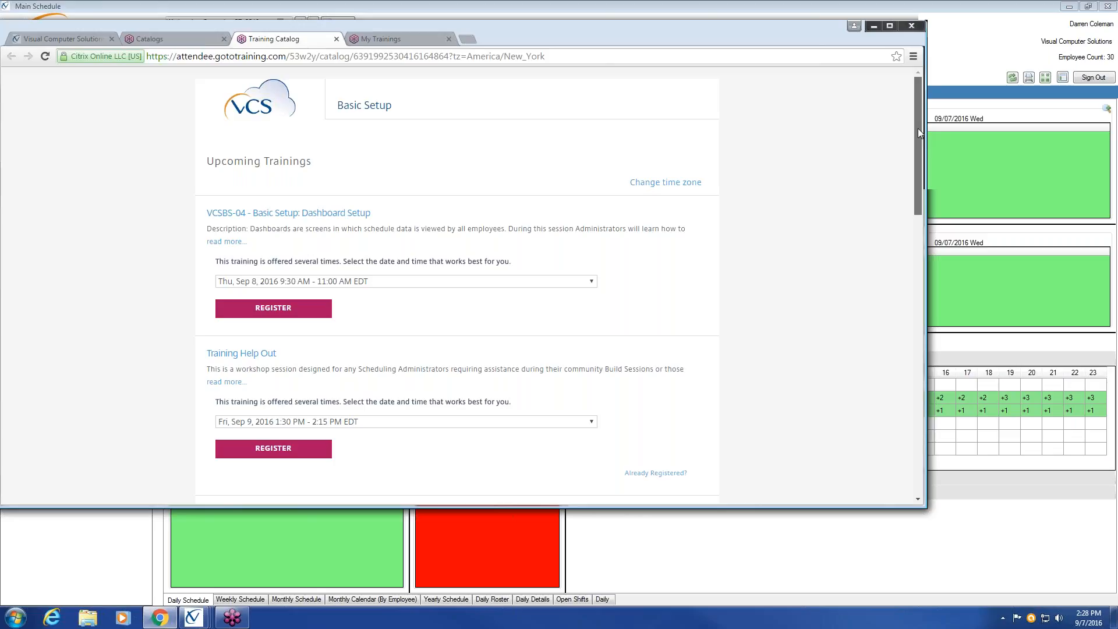
scroll(719, 272, "down", 3)
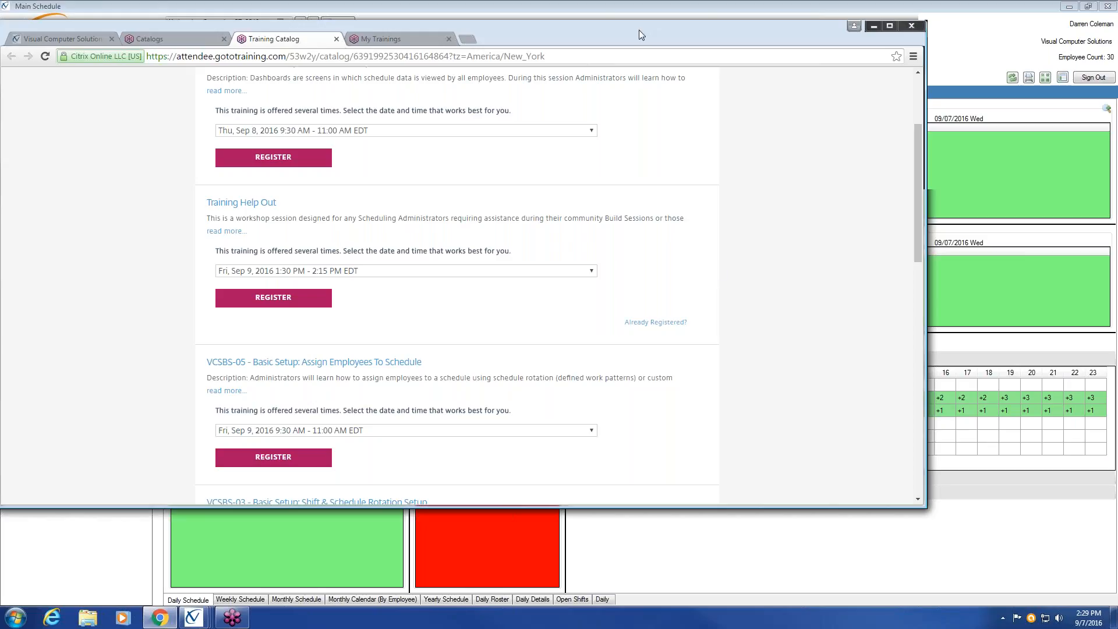
mouse_move(639, 30)
left_mouse_down()
mouse_move(798, 71)
mouse_move(1117, 93)
left_mouse_up()
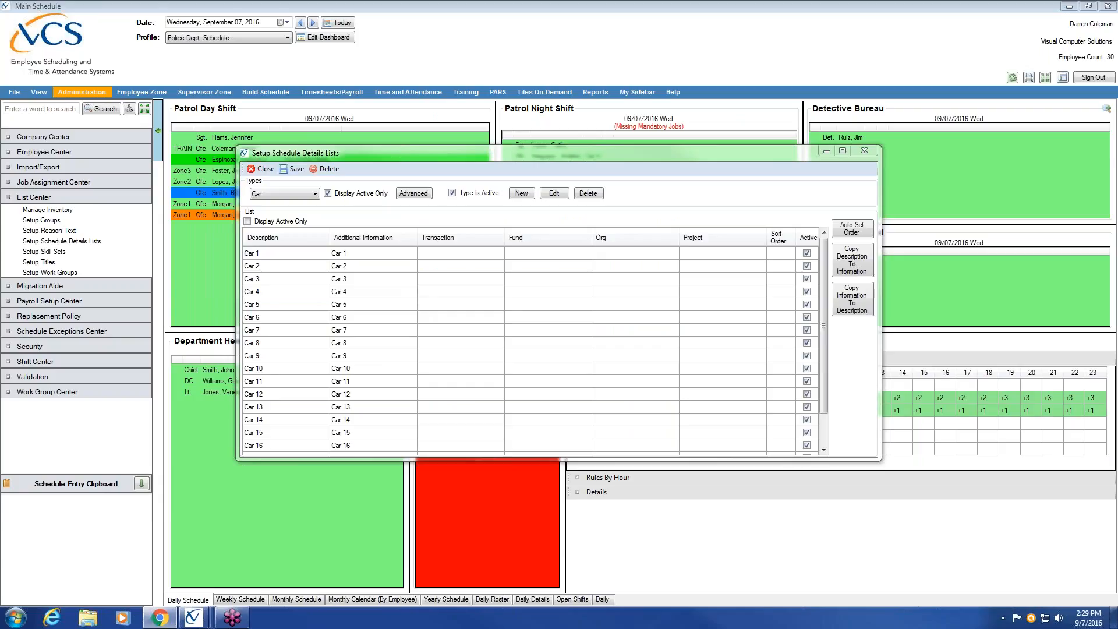
- Check the dates offered for VCSBS-03 - Basic Setup: Shift & Schedule Rotation Setup in the training catalog
left_click_drag(1117, 45, 21, 66)
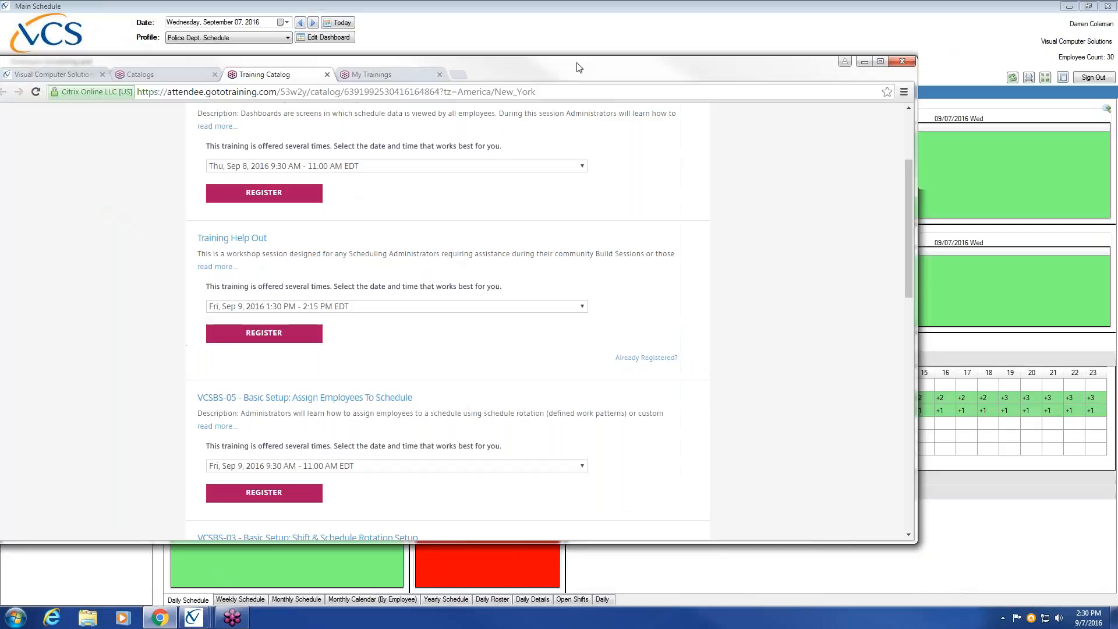
left_click_drag(907, 262, 900, 328)
left_click(582, 374)
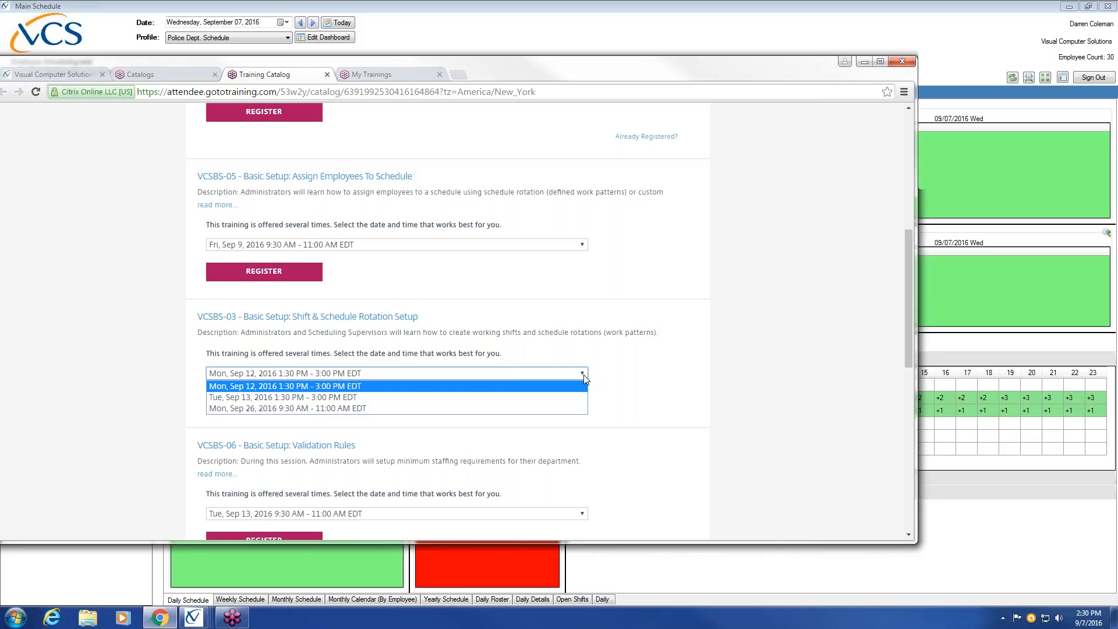
left_click(620, 70)
left_click_drag(621, 73, 673, 74)
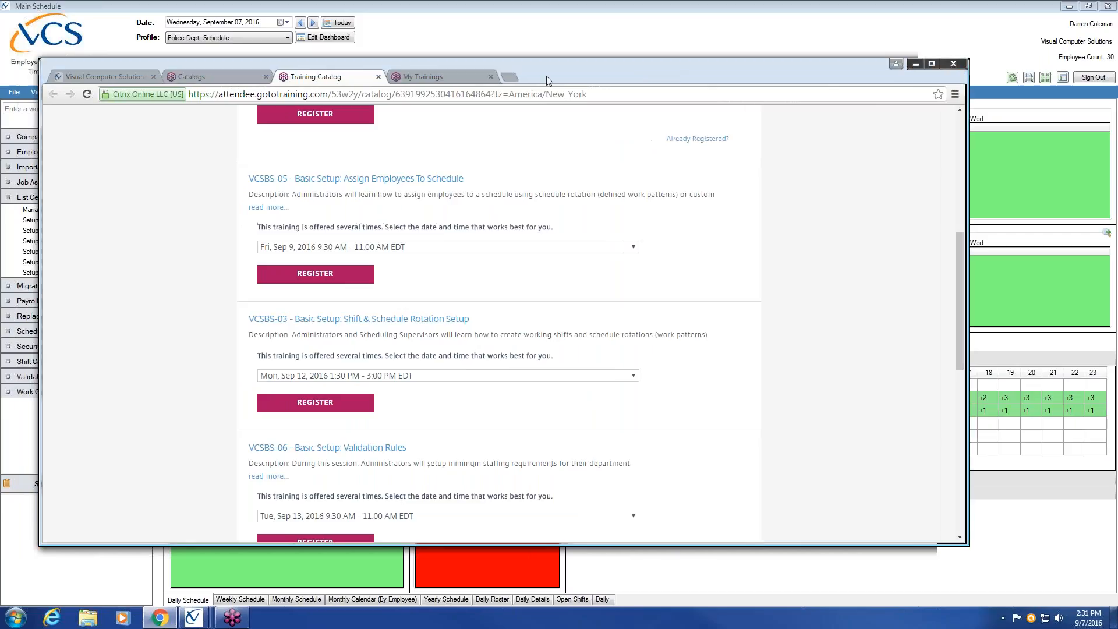
- Open the Visual Computer Solutions YouTube channel in a new browser tab and bring the window back onto the shared screen
left_click(508, 78)
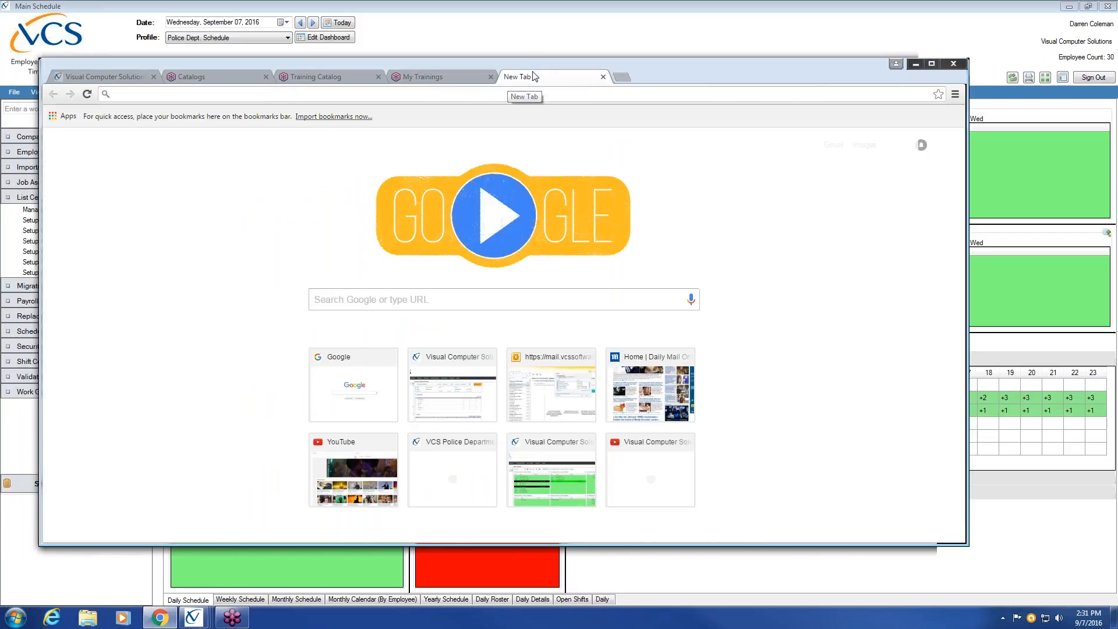
left_click_drag(773, 66, 778, 66)
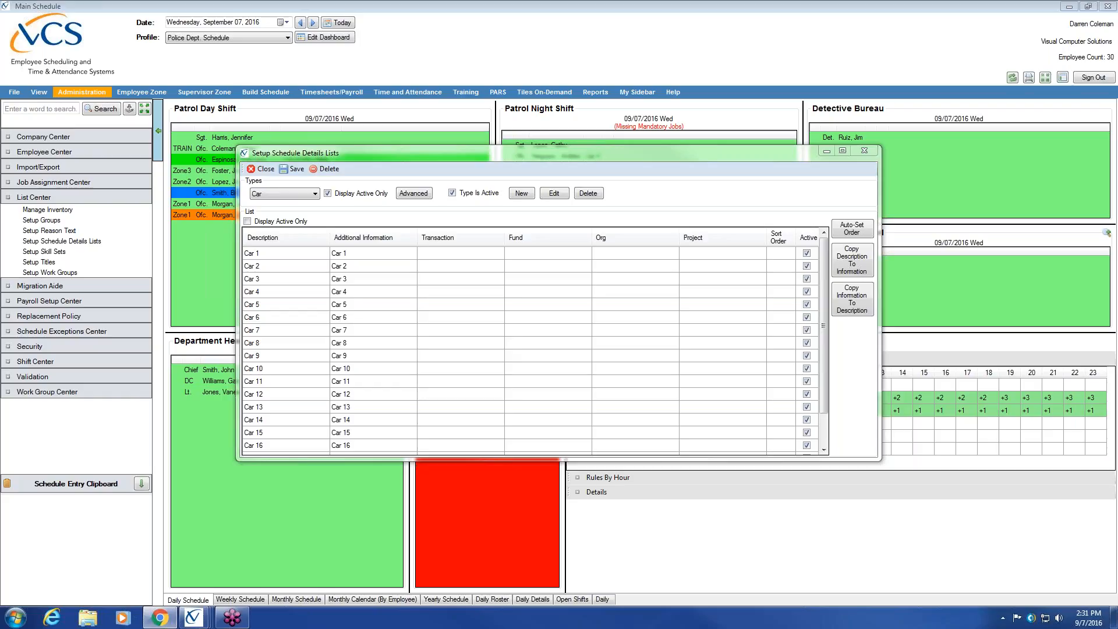
left_click_drag(1117, 34, 309, 46)
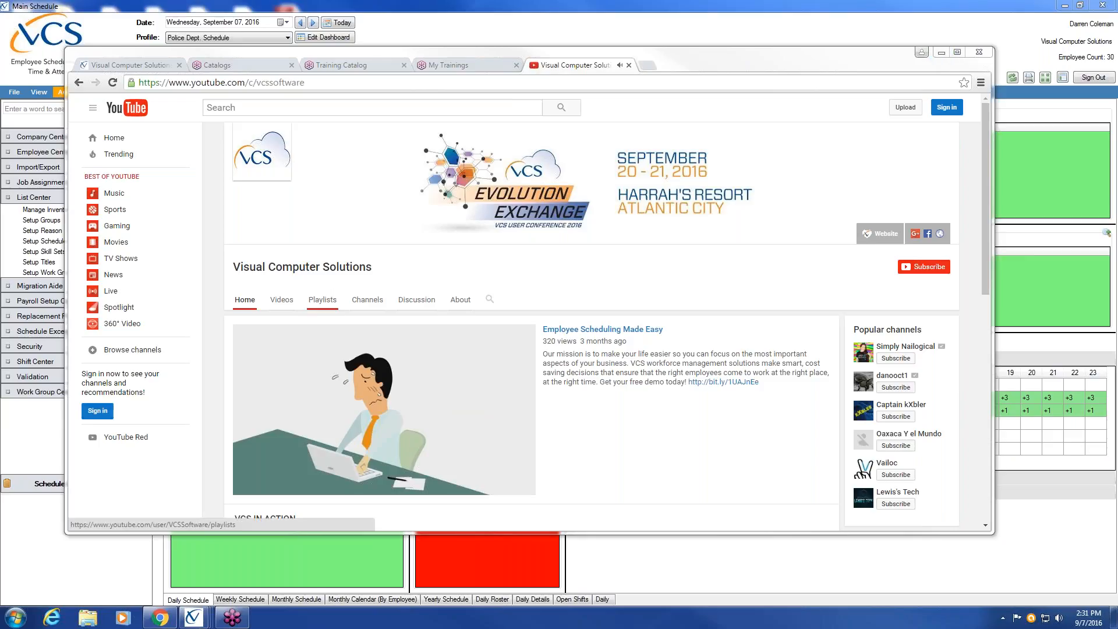
- Open the channel's Community Learning: Basic Setup Classes playlist and look through its recorded VCSBS sessions
left_click(320, 300)
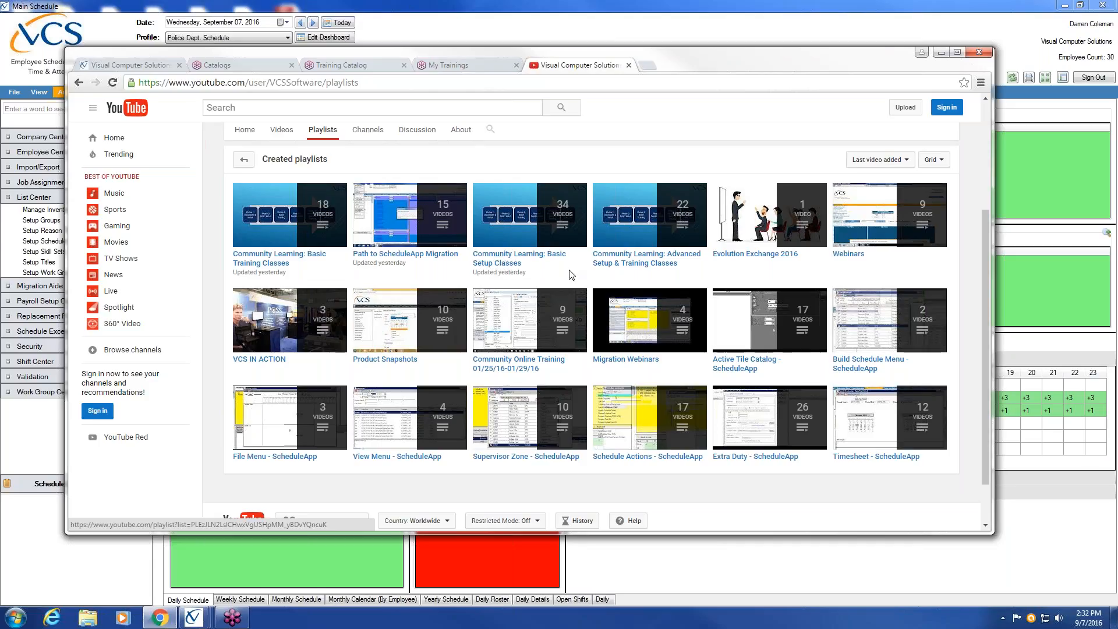
left_click(495, 265)
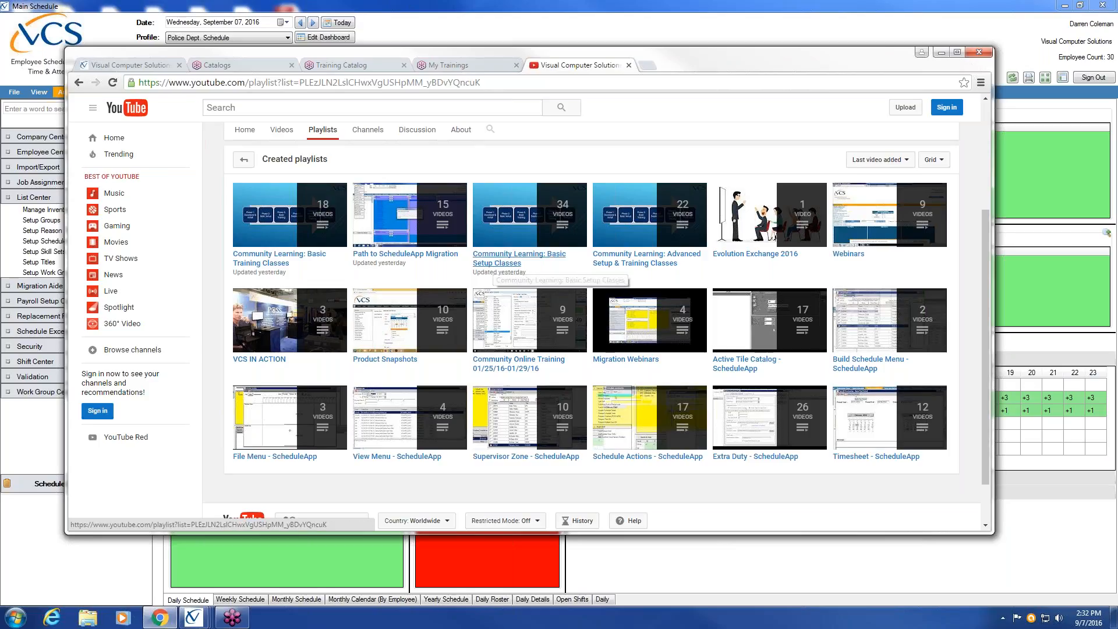
scroll(714, 432, "down", 2)
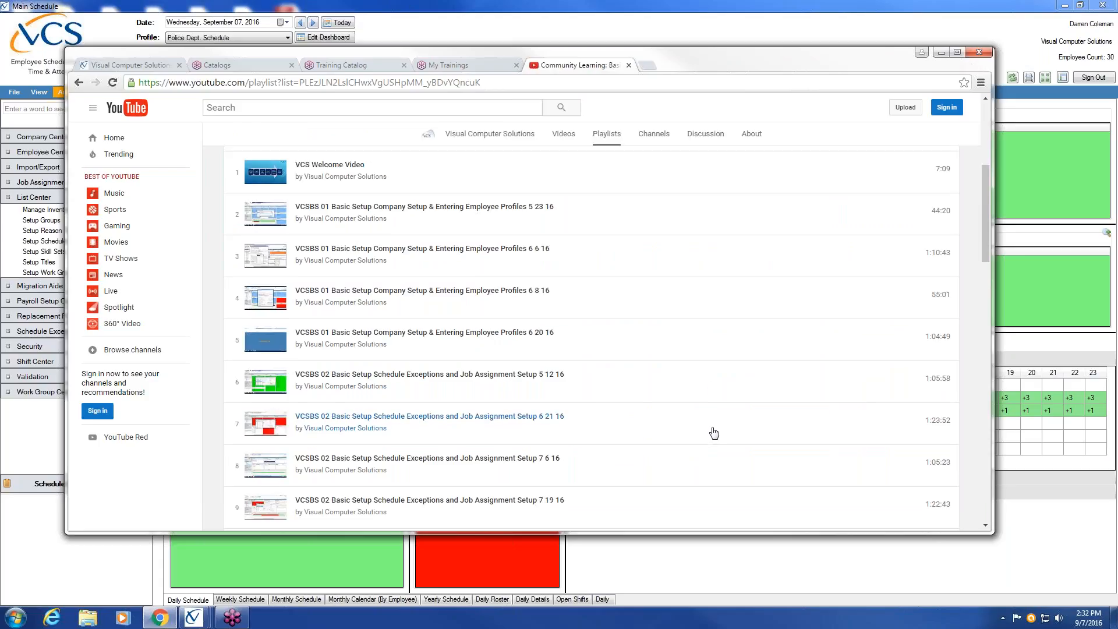
scroll(714, 431, "down", 2)
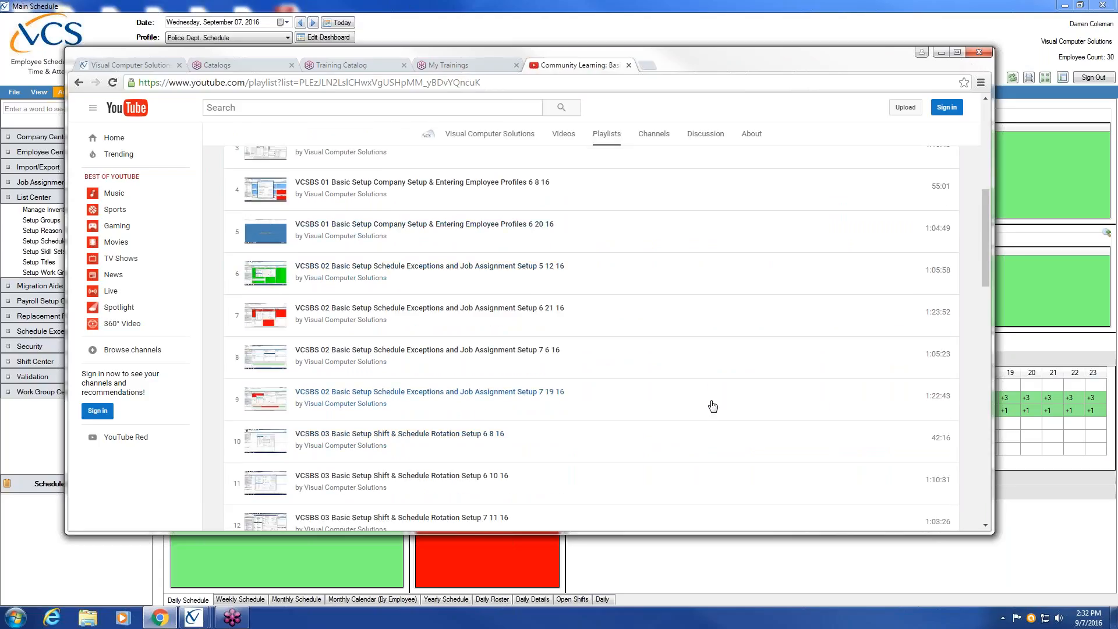
scroll(709, 407, "up", 5)
scroll(713, 406, "down", 2)
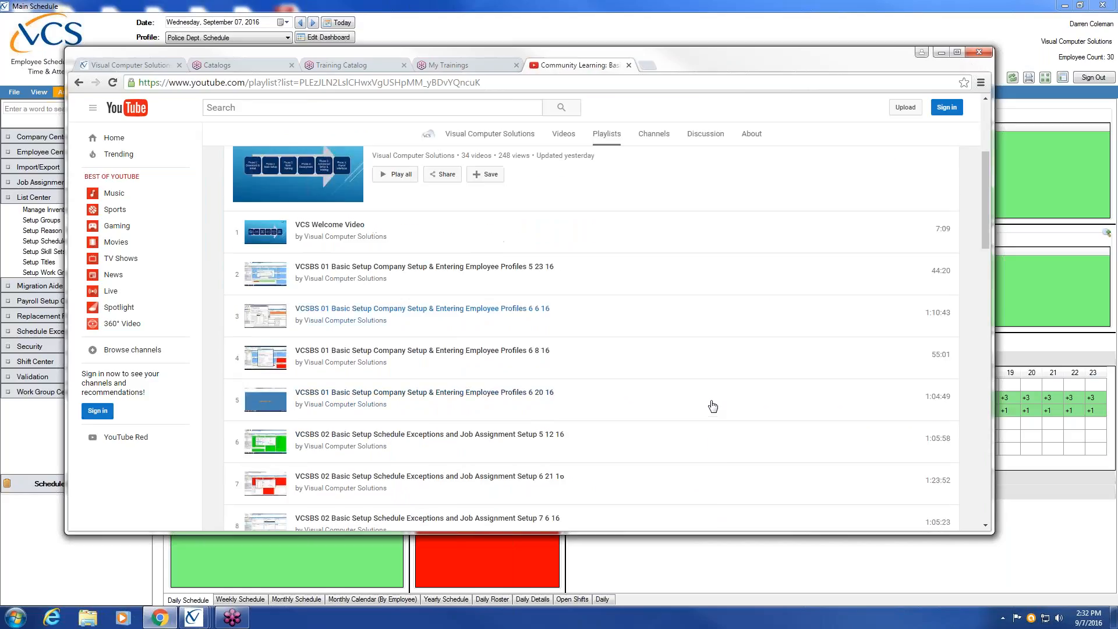
scroll(713, 406, "down", 1)
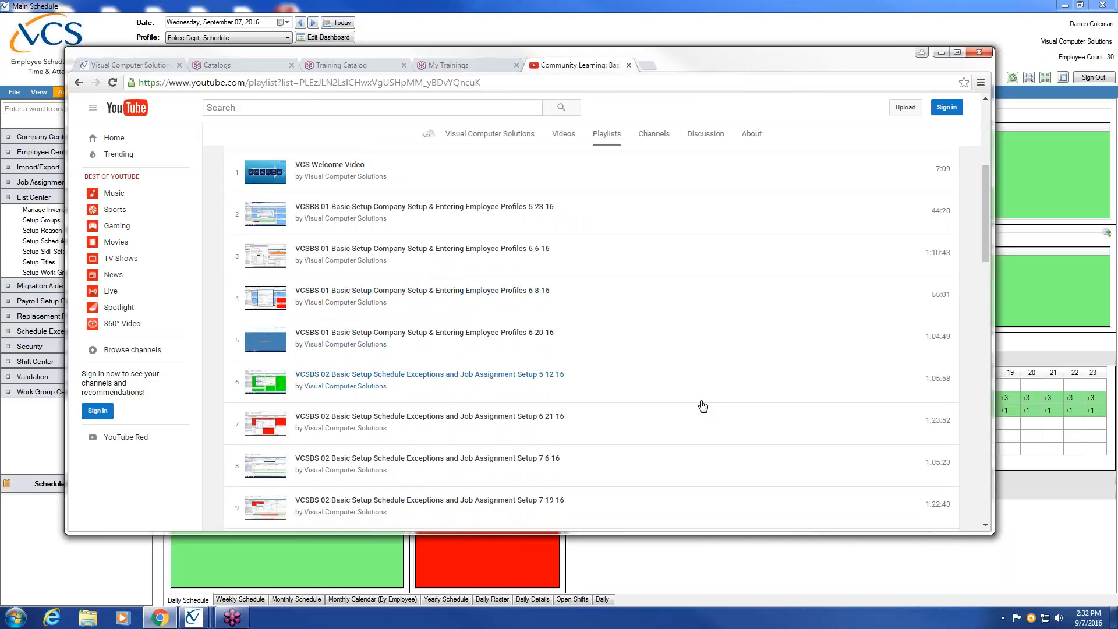
scroll(703, 406, "down", 3)
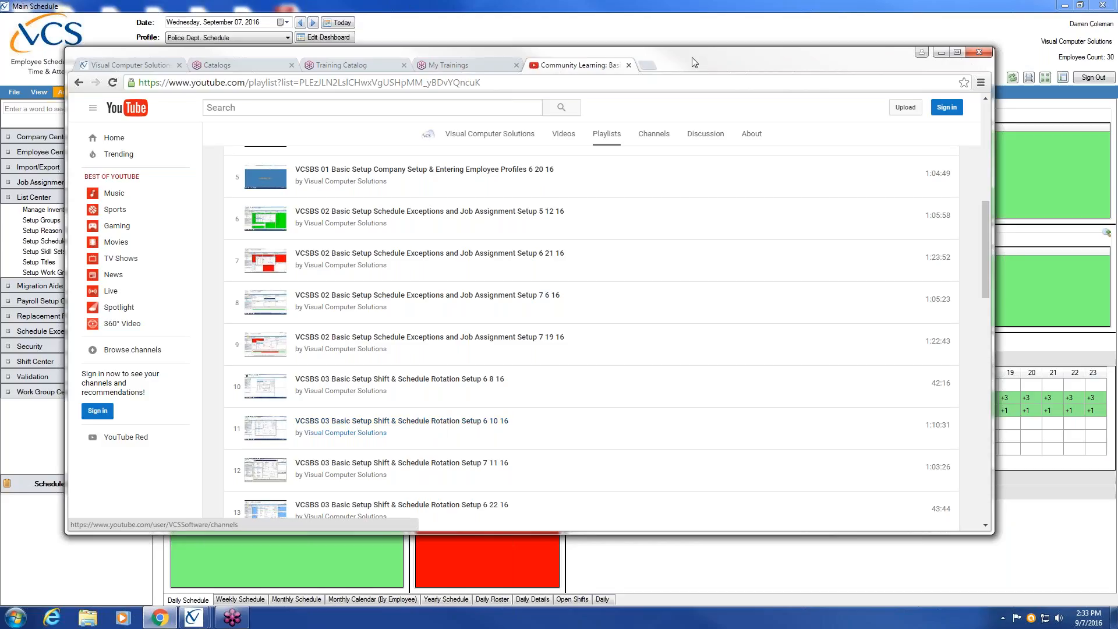
left_click(1111, 32)
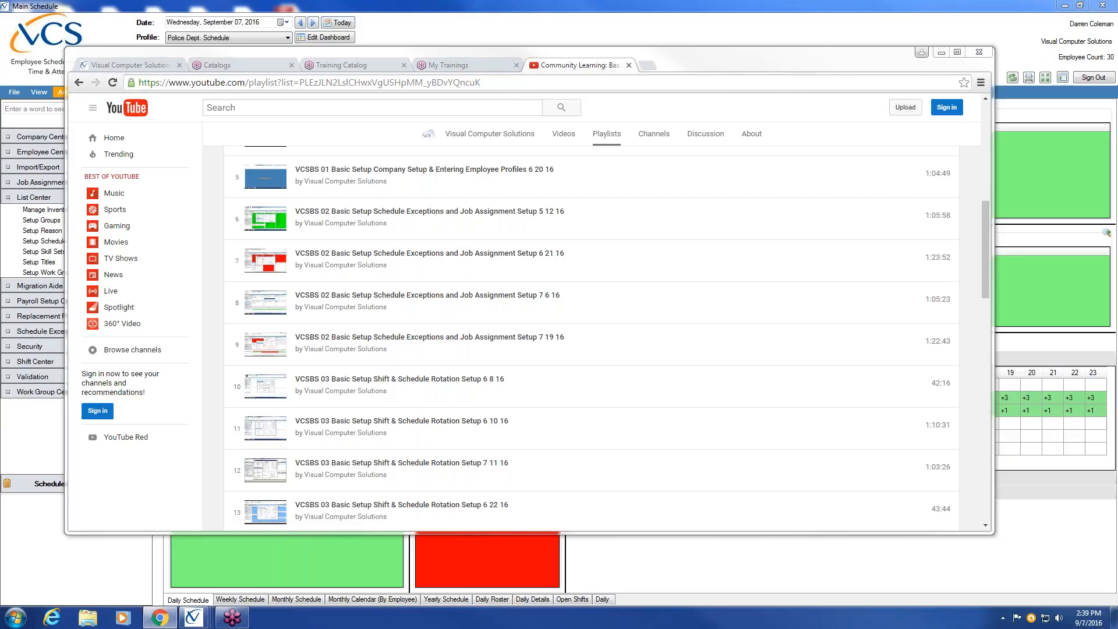
left_click(1109, 11)
left_click(599, 327)
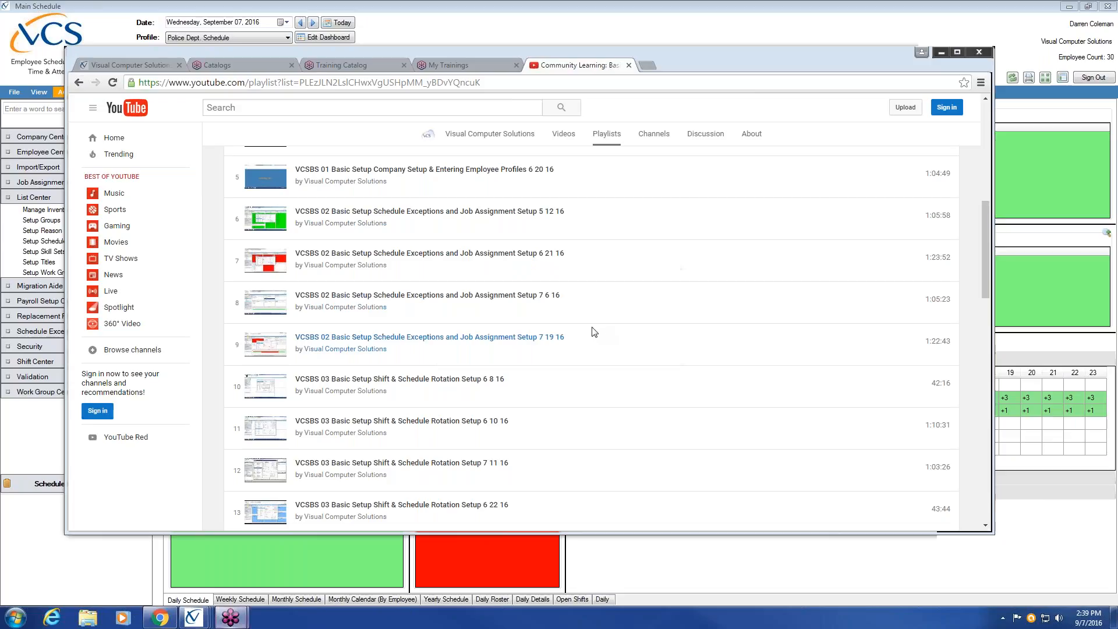